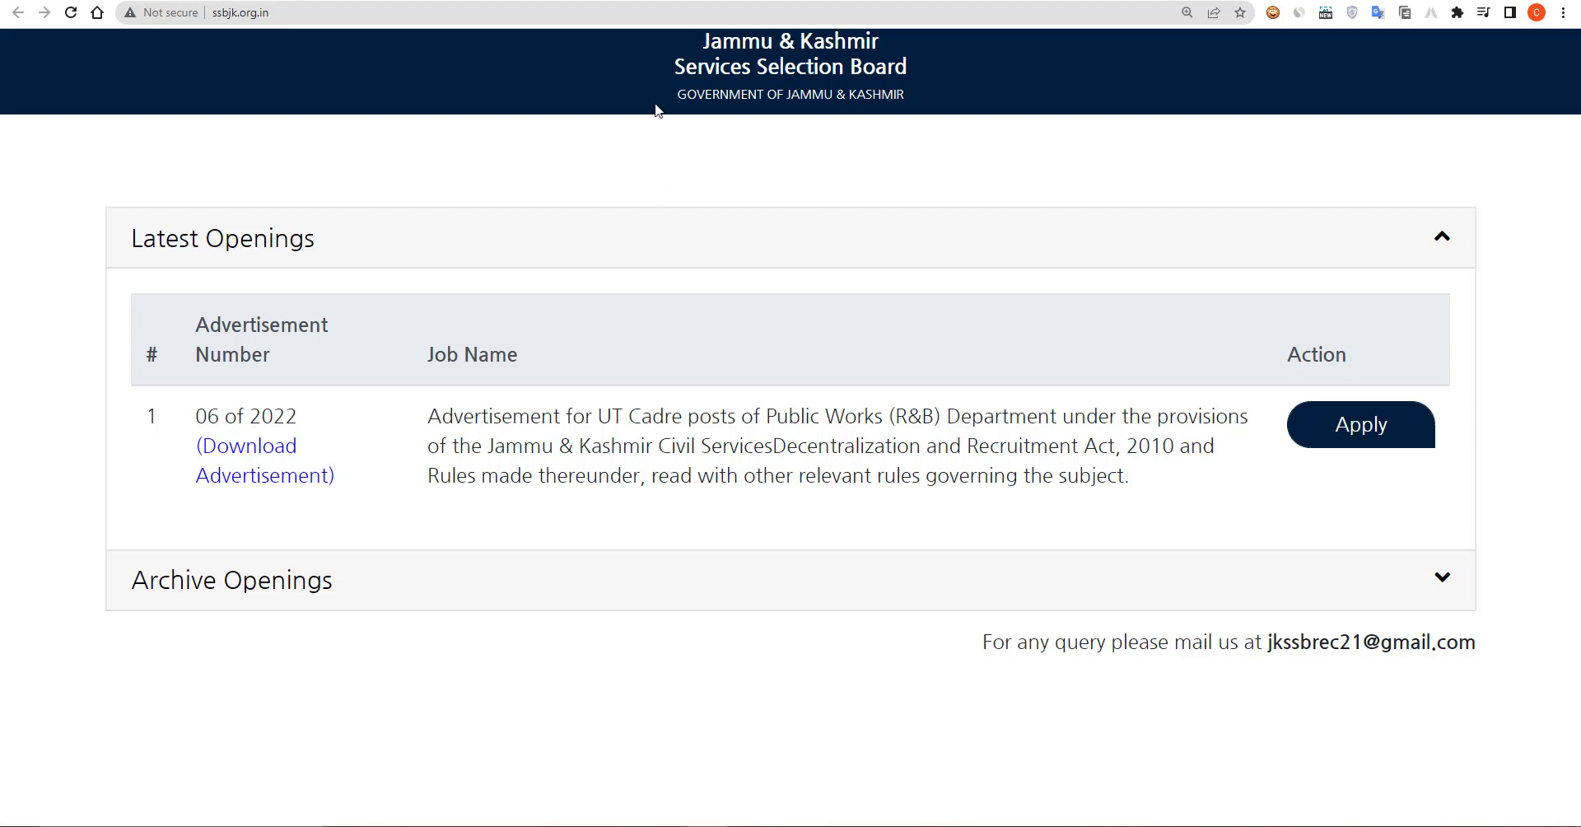
# Open a new Chrome tab showing the Google start page.
pyautogui.hotkey('ctrl', 't')
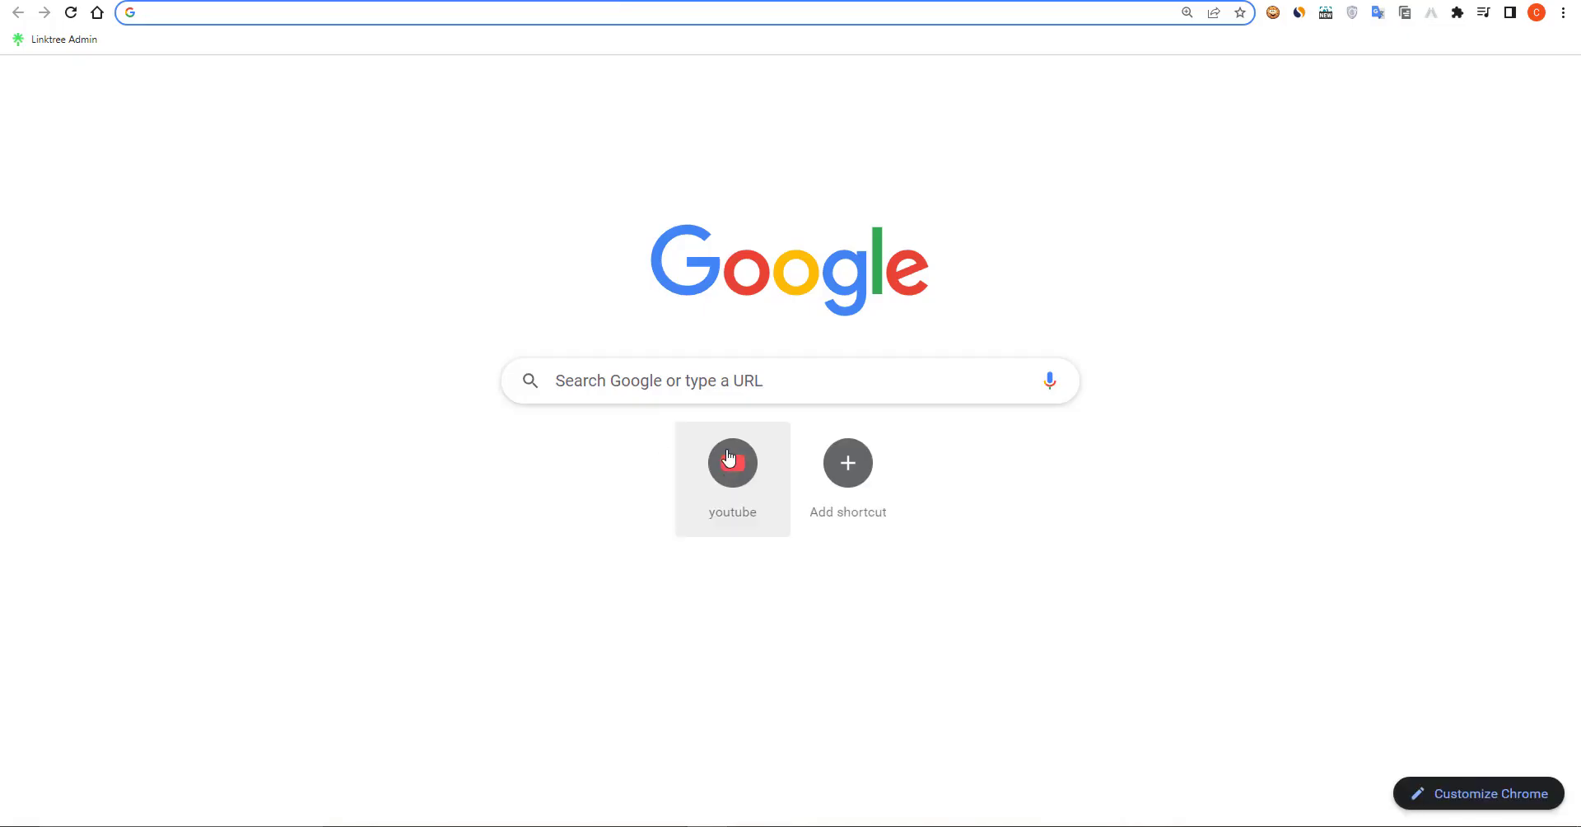
# Search Google for 'How To Fill JKSSB JE Oniline Application Form 2022 Freshersnow'.
pyautogui.click(717, 377)
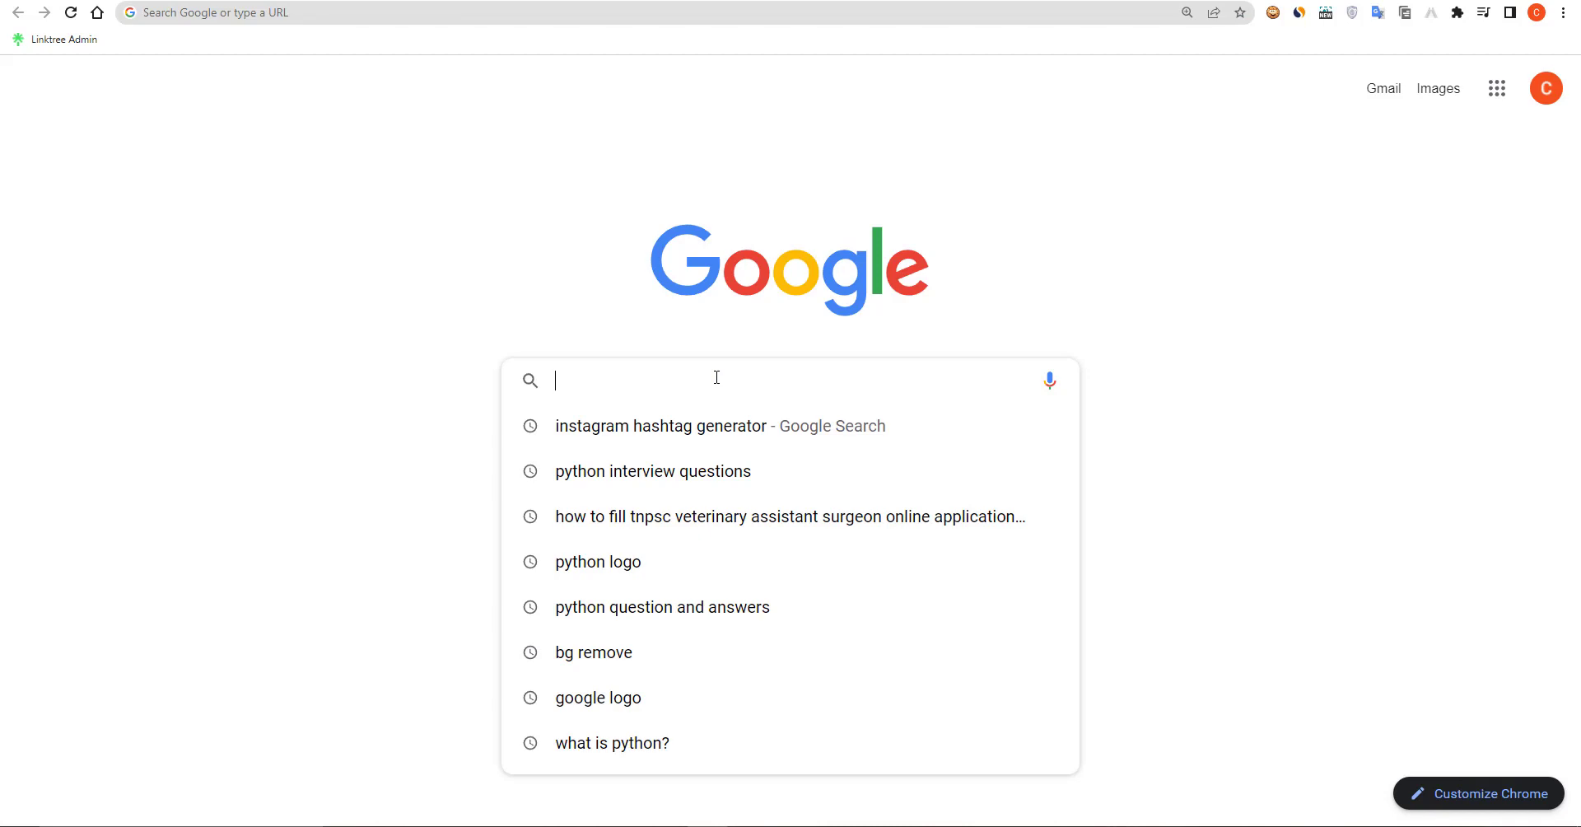
pyautogui.write('How ')
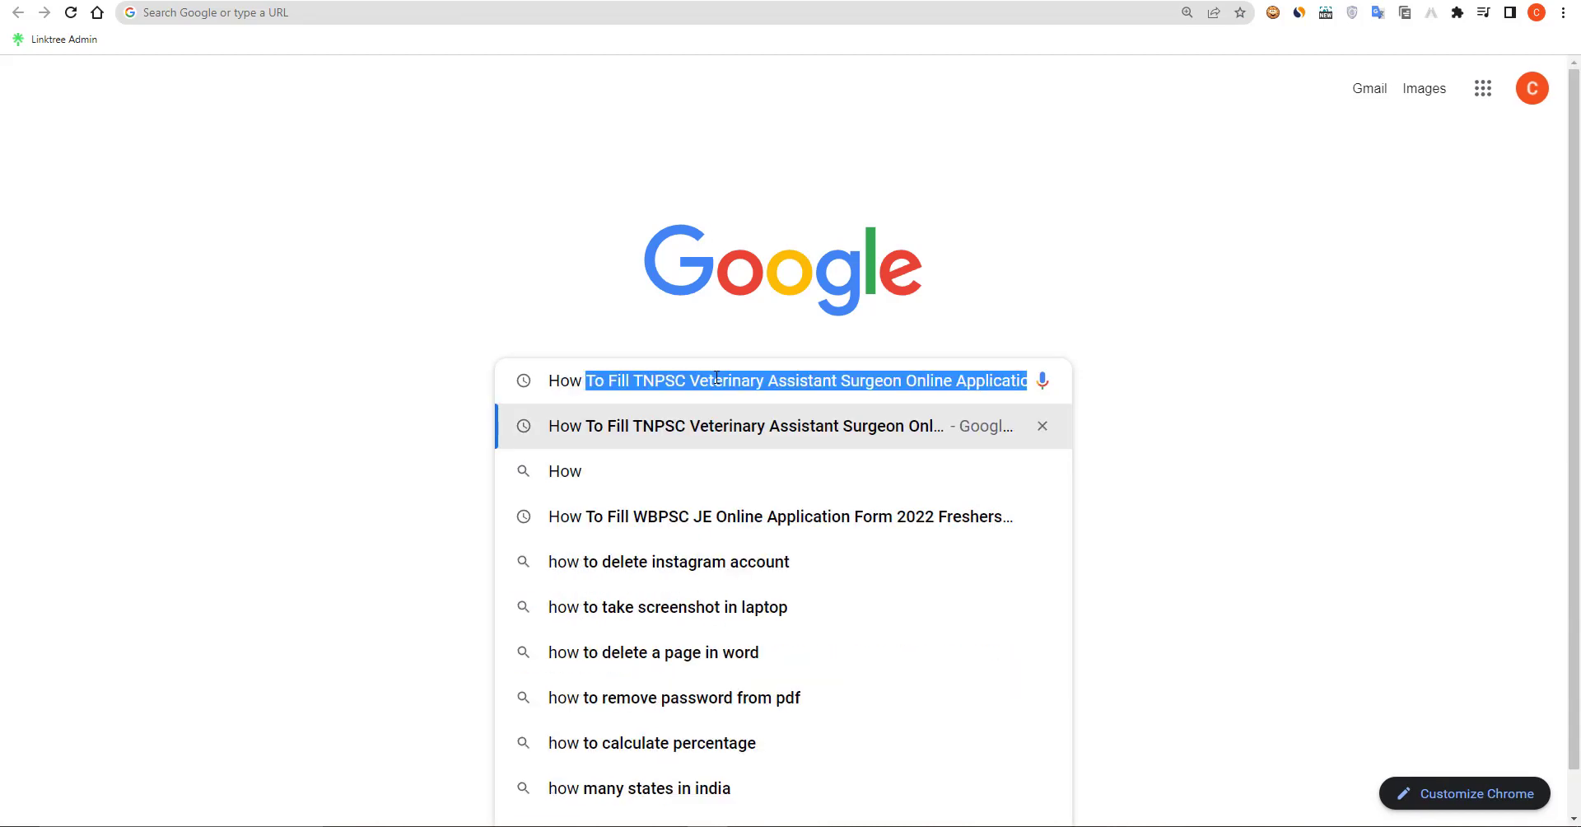
pyautogui.write('To Fill ')
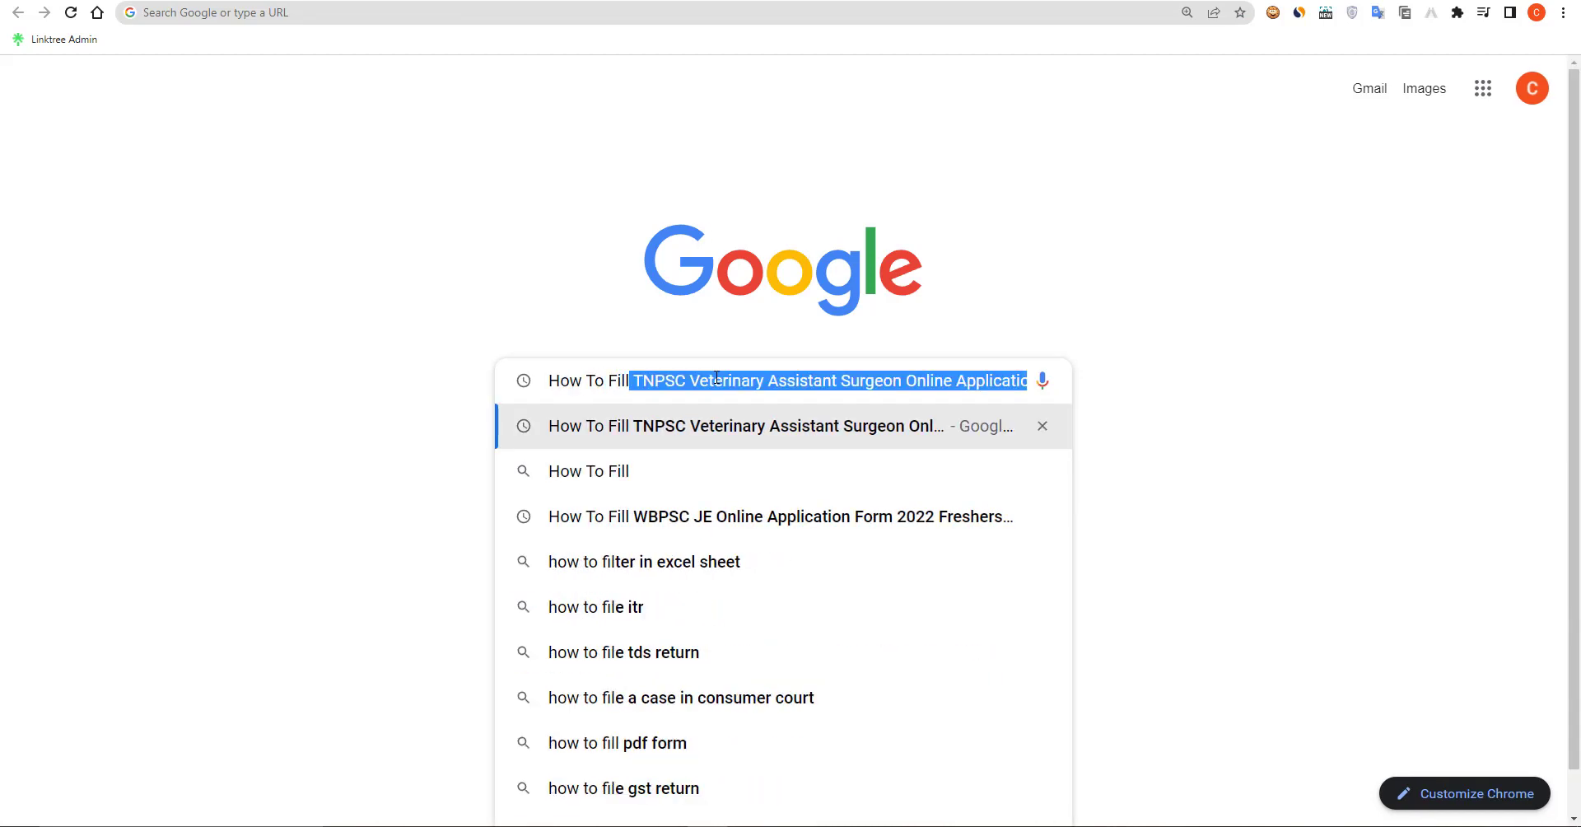
pyautogui.write('JK')
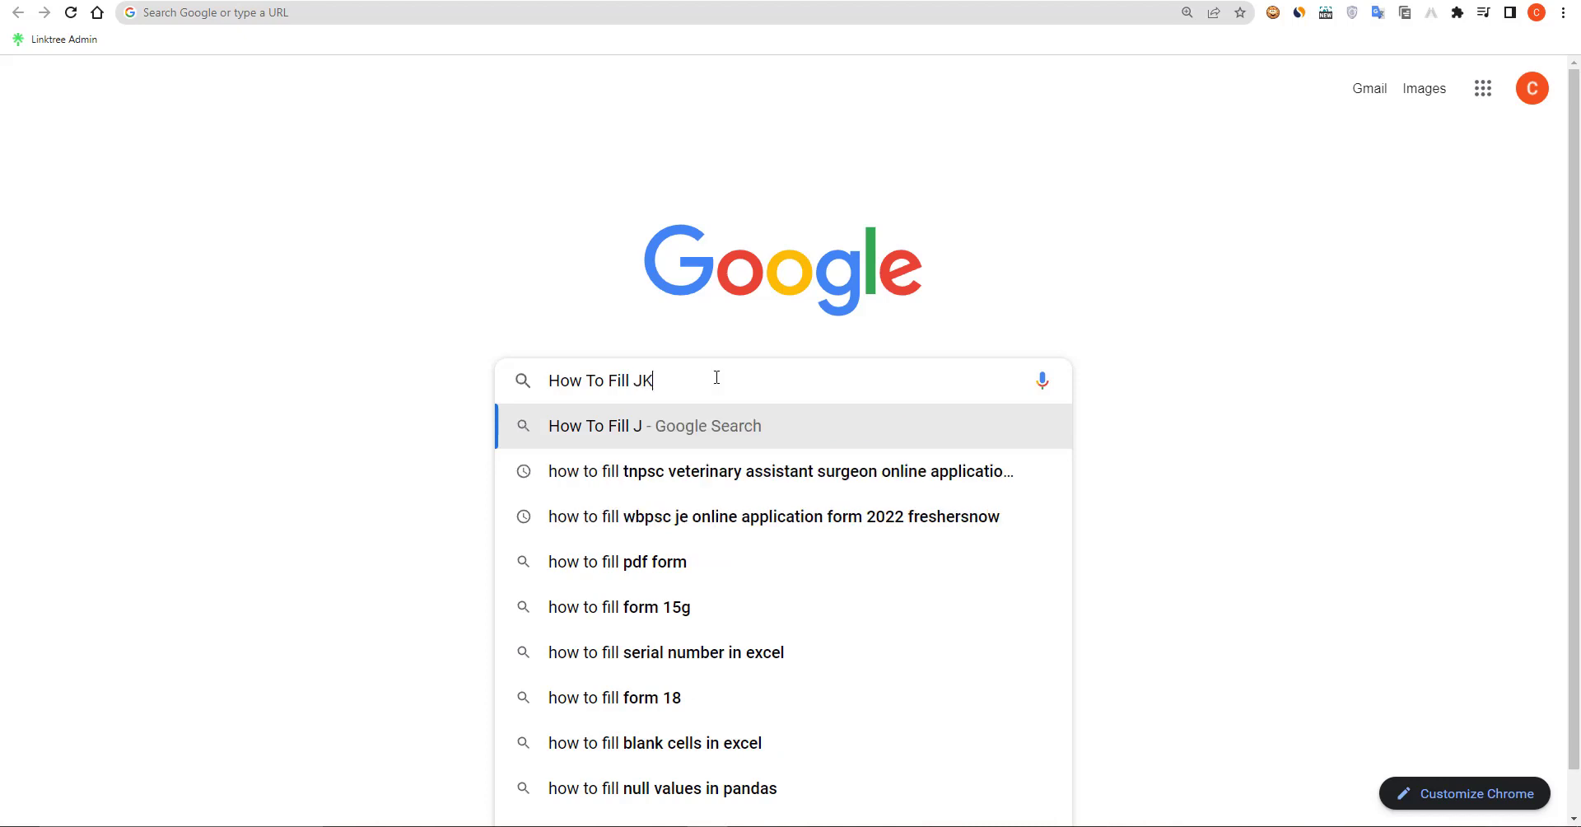
pyautogui.write('SS')
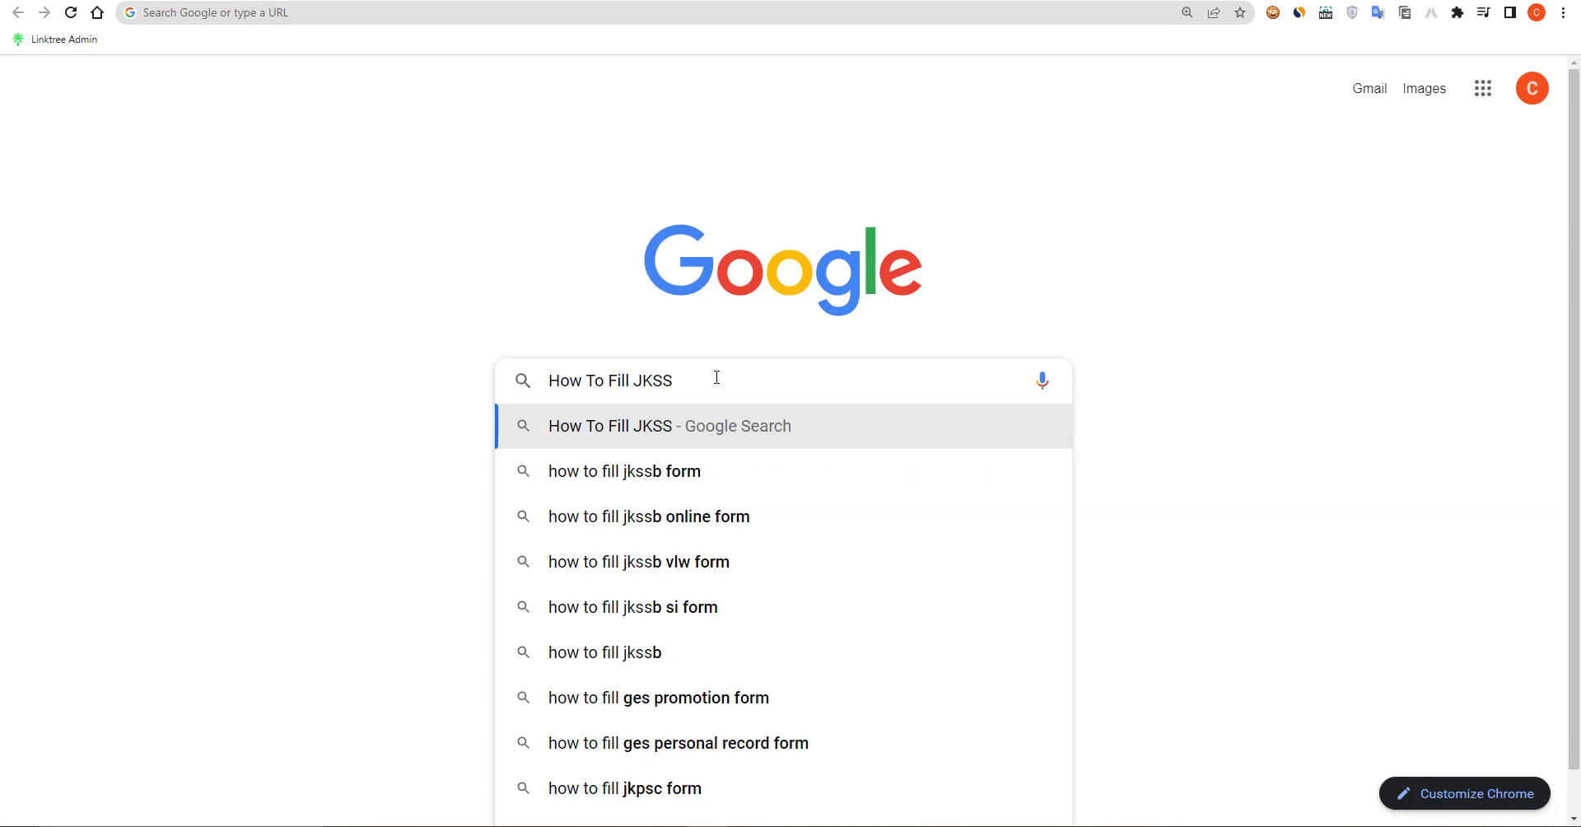
pyautogui.write('B JE')
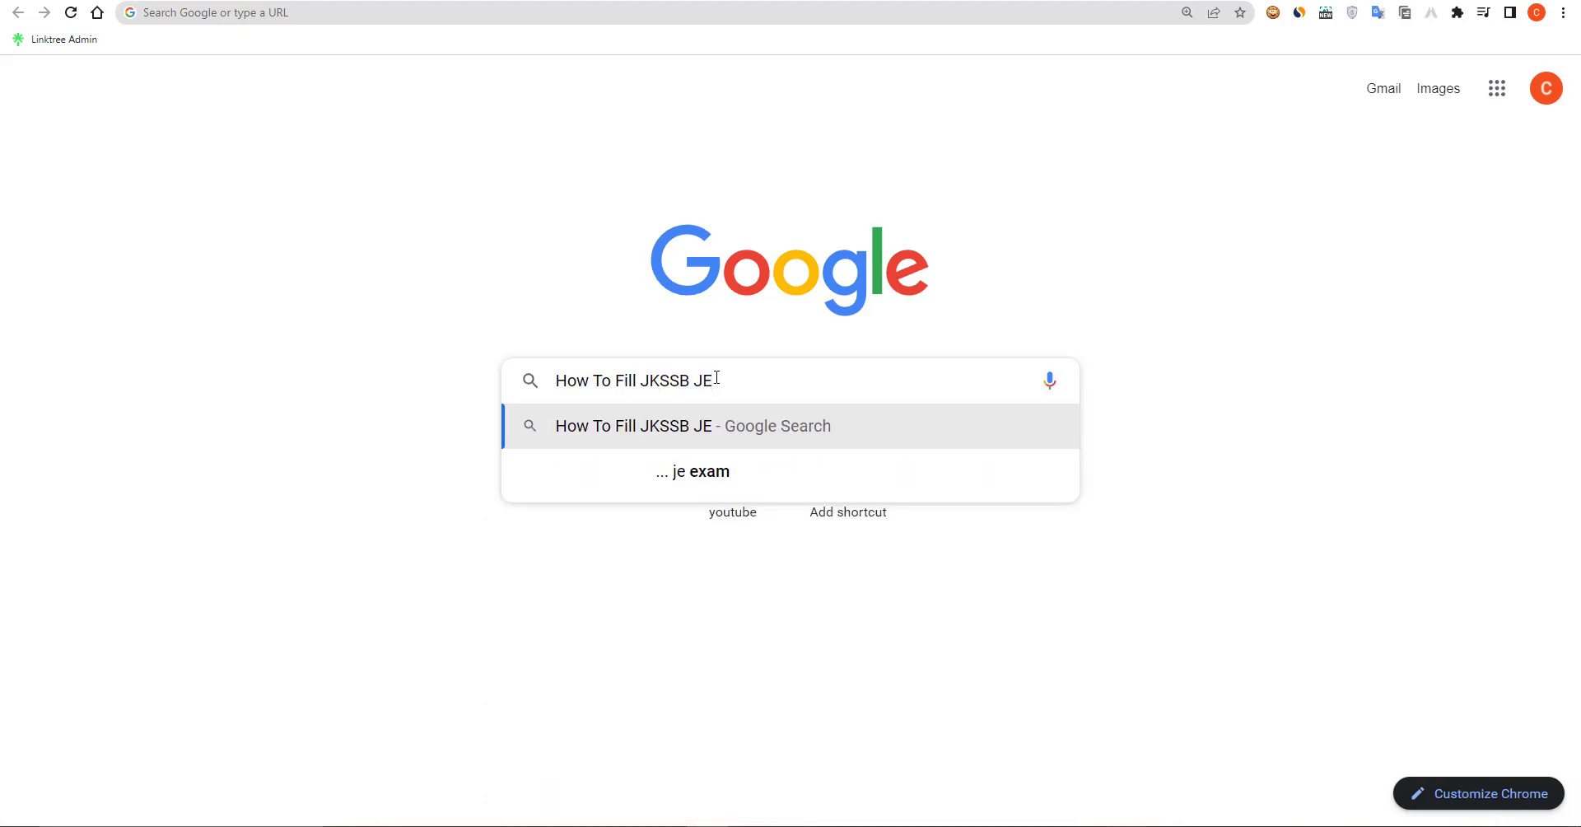
pyautogui.write(' Onilin')
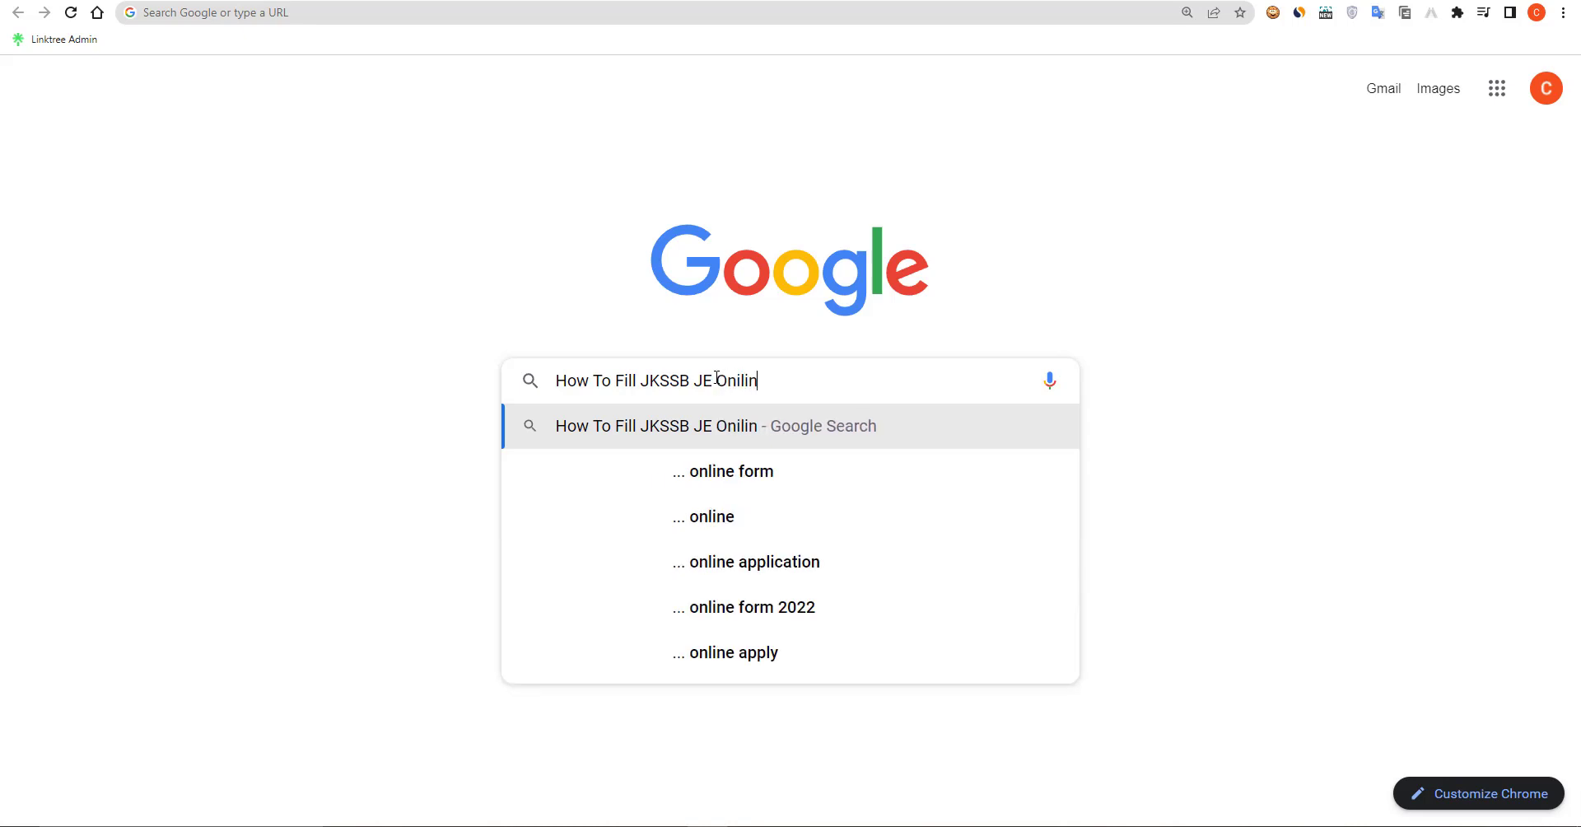
pyautogui.write('e Applica')
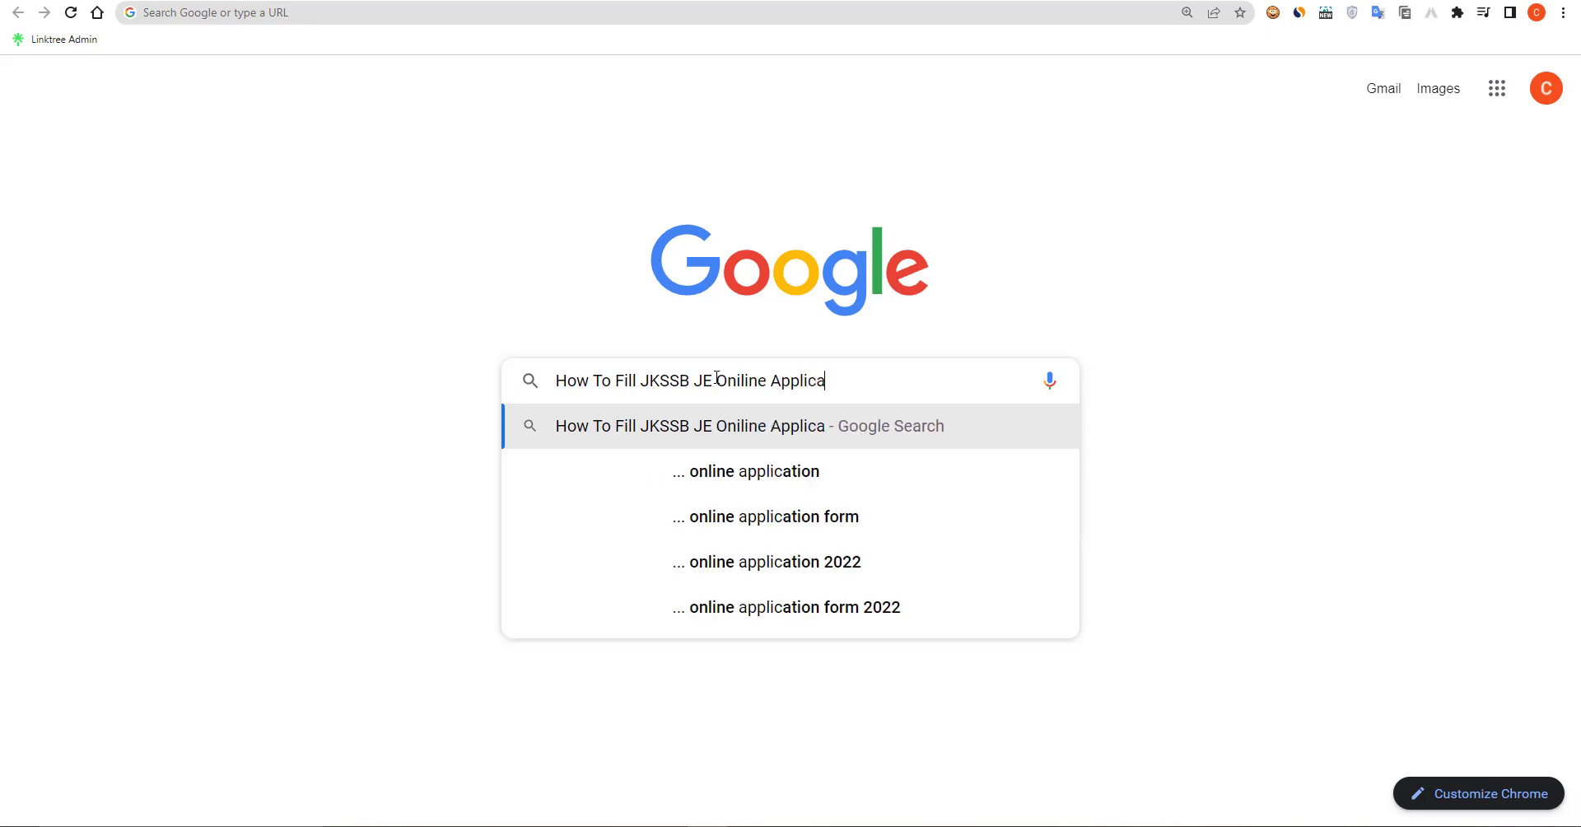
pyautogui.write('tion Fo')
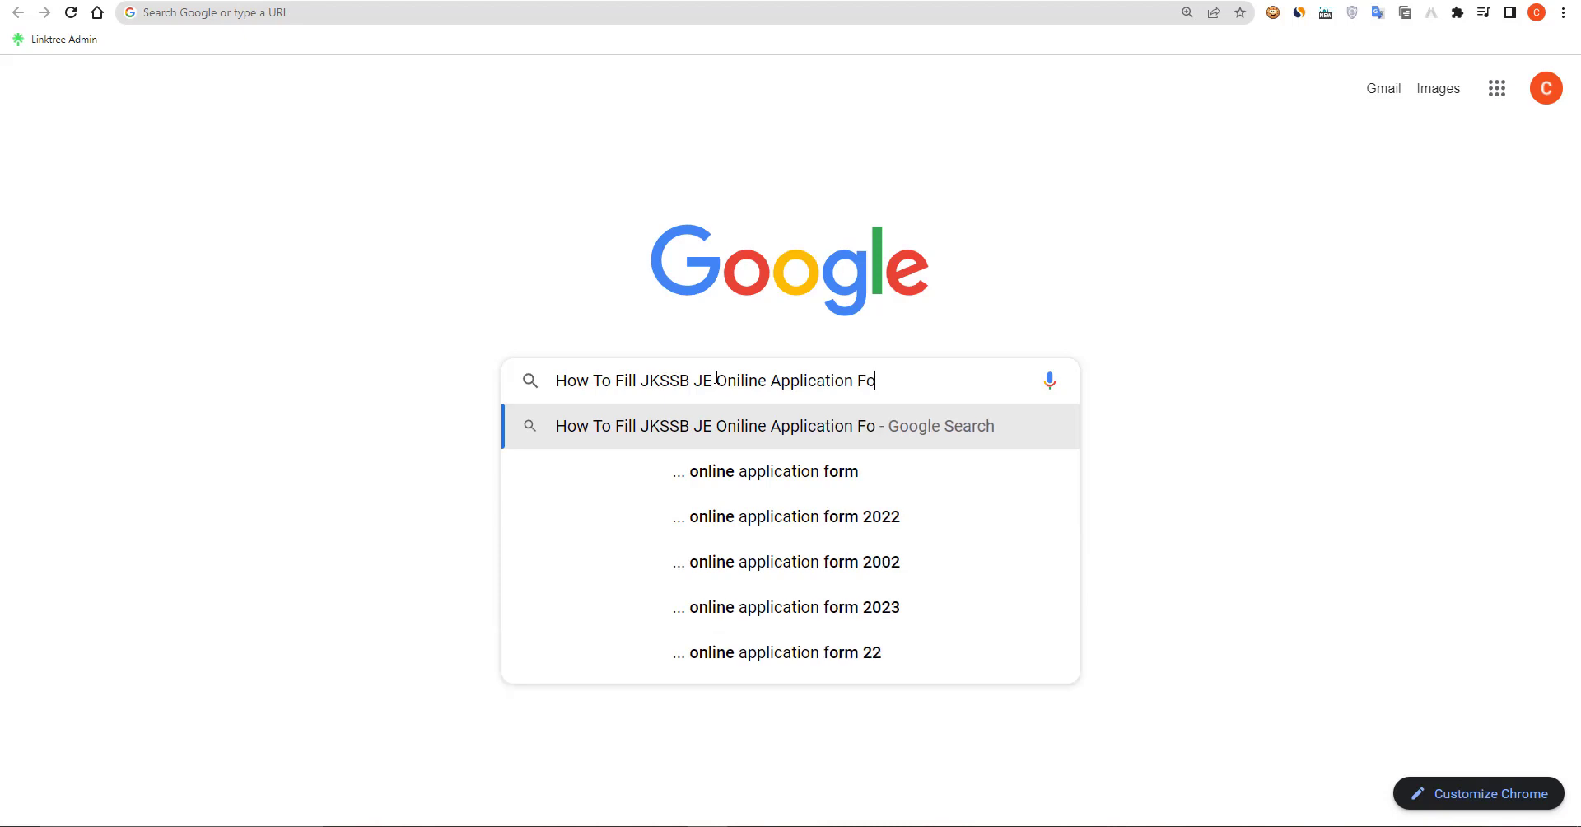
pyautogui.write('rm 20')
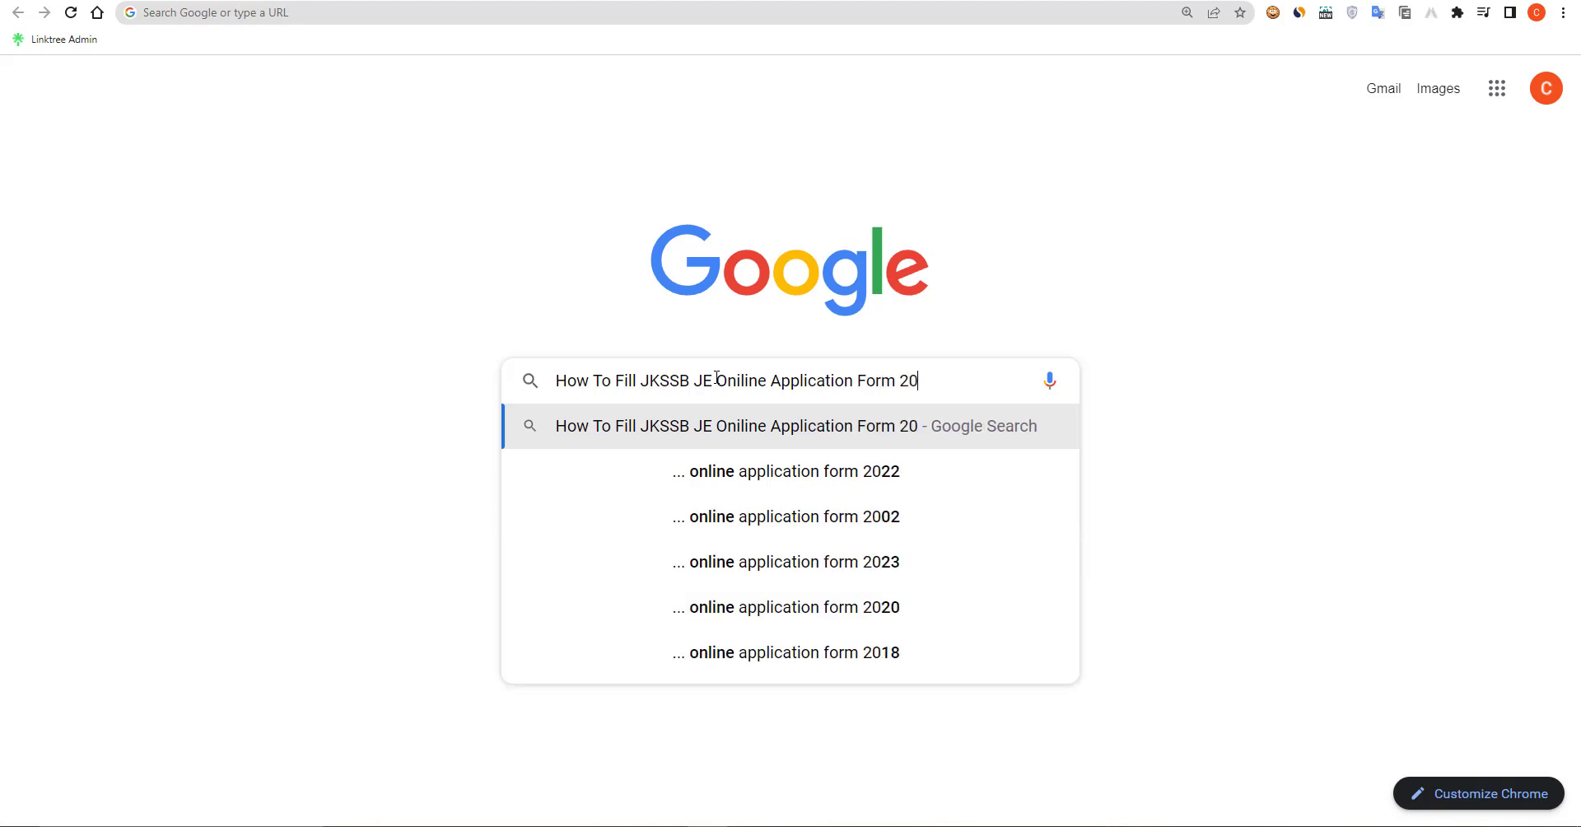
pyautogui.write('22 Fr')
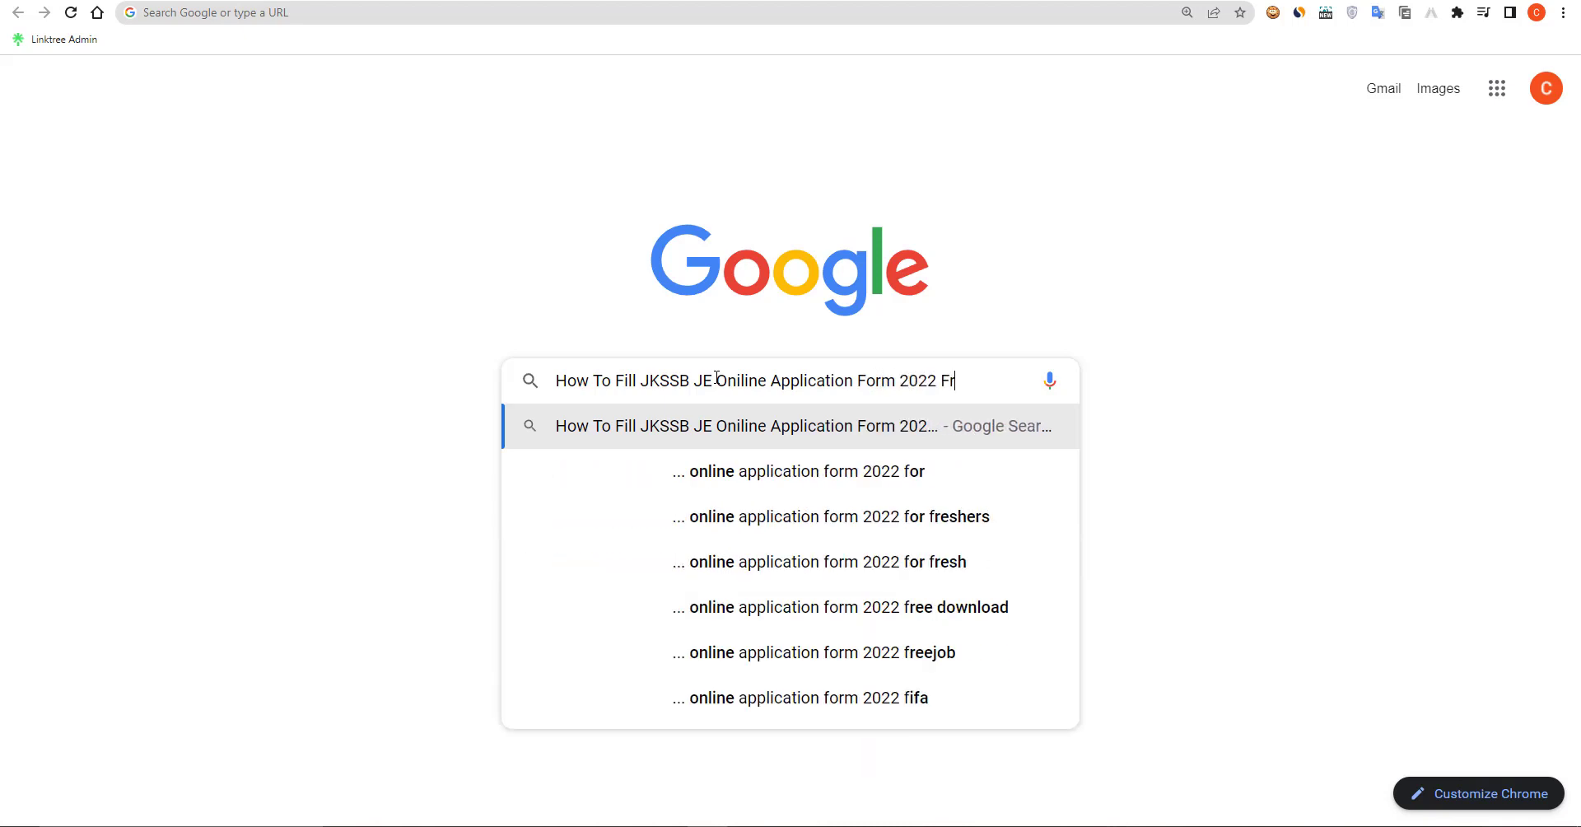
pyautogui.write('eshersno')
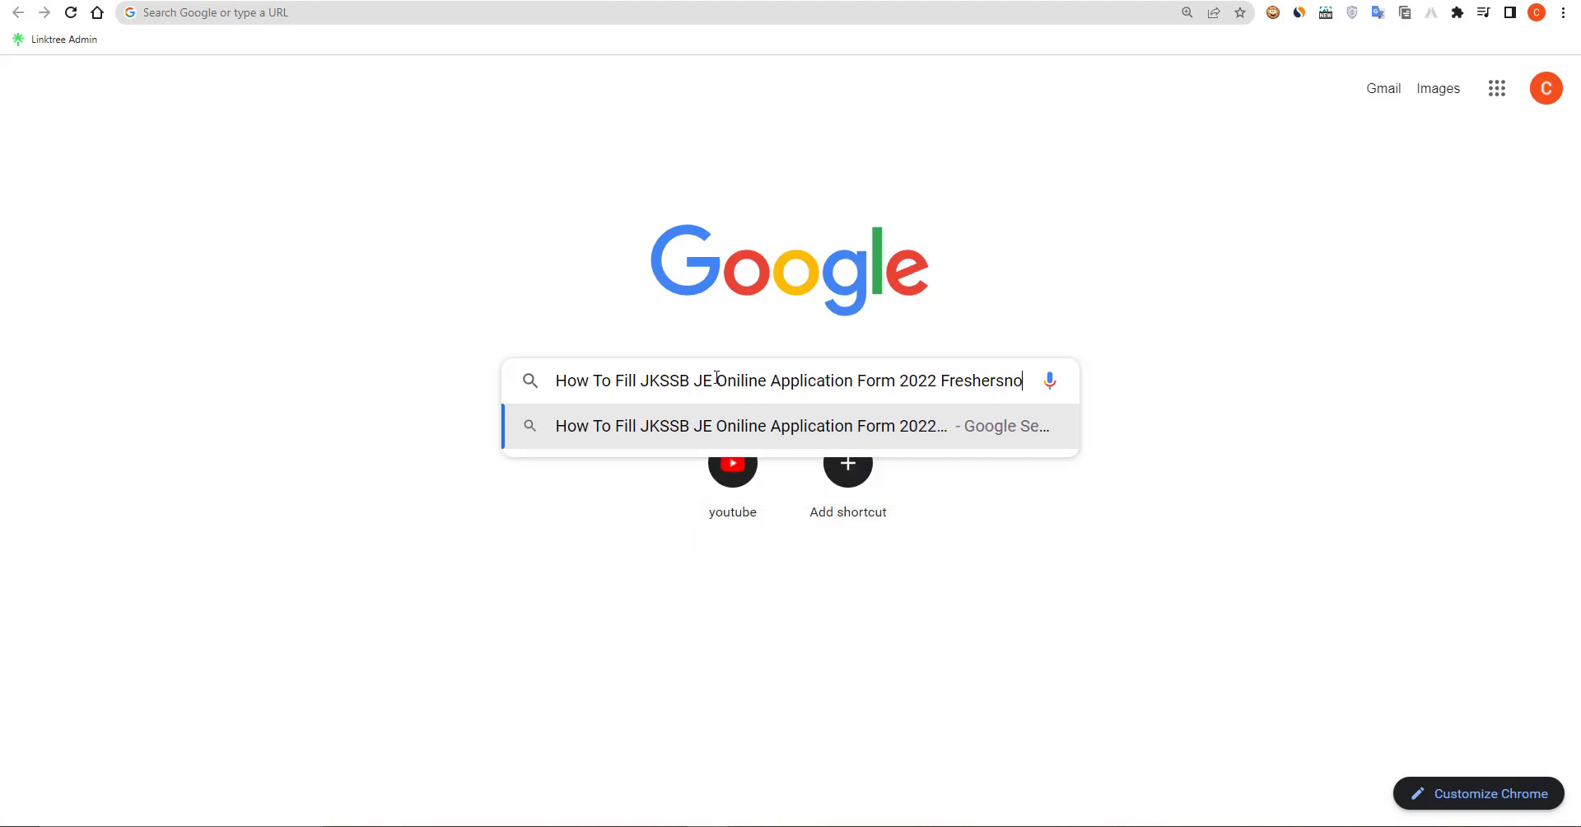
pyautogui.write('w')
pyautogui.press('Return')
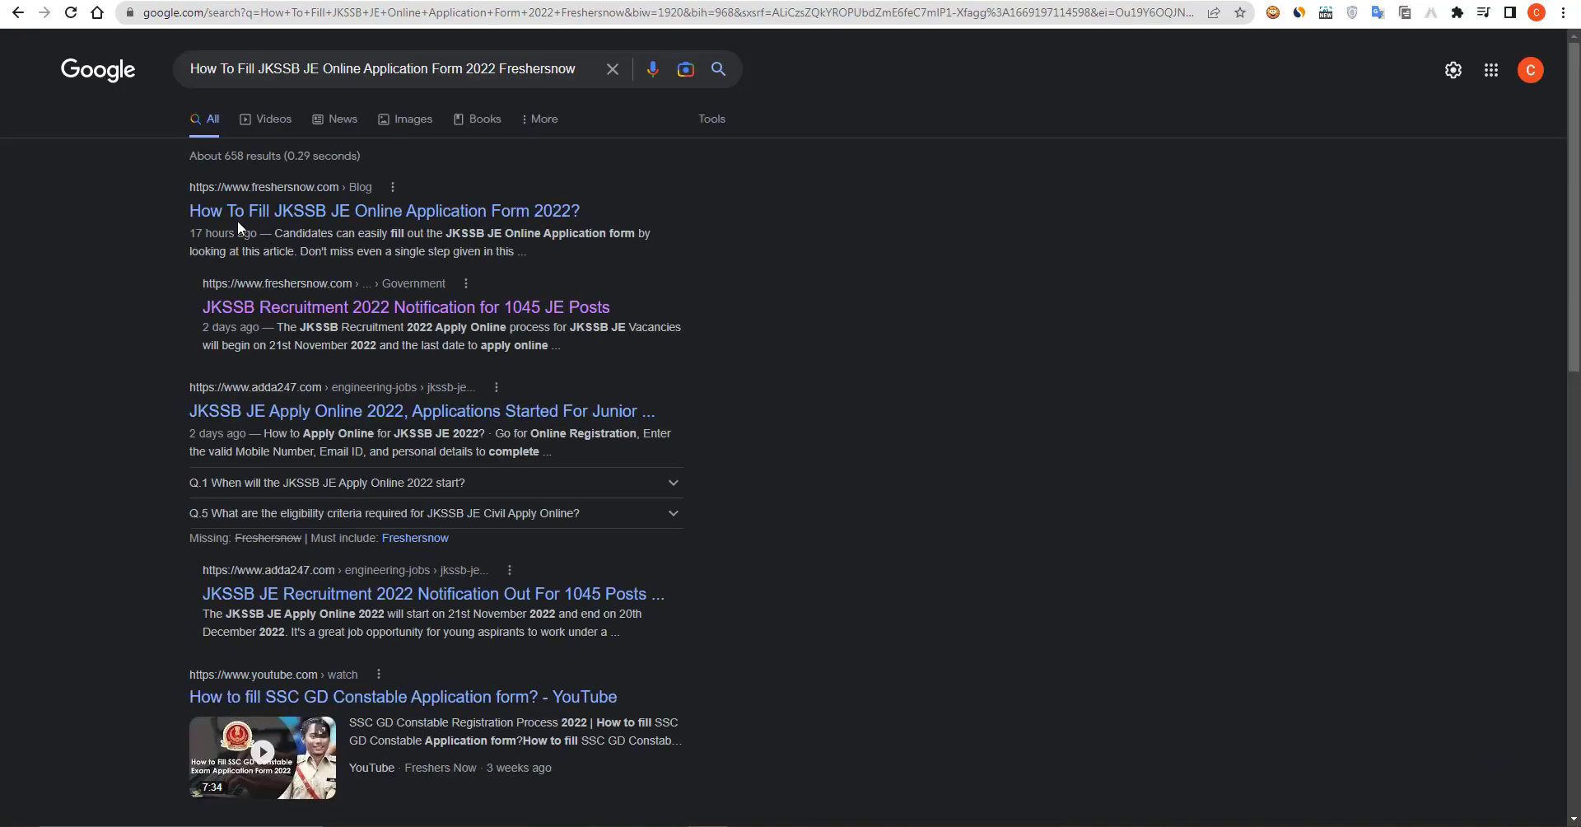
# Open the Freshersnow JKSSB JE guide and scroll to its online registration link section.
pyautogui.click(397, 216)
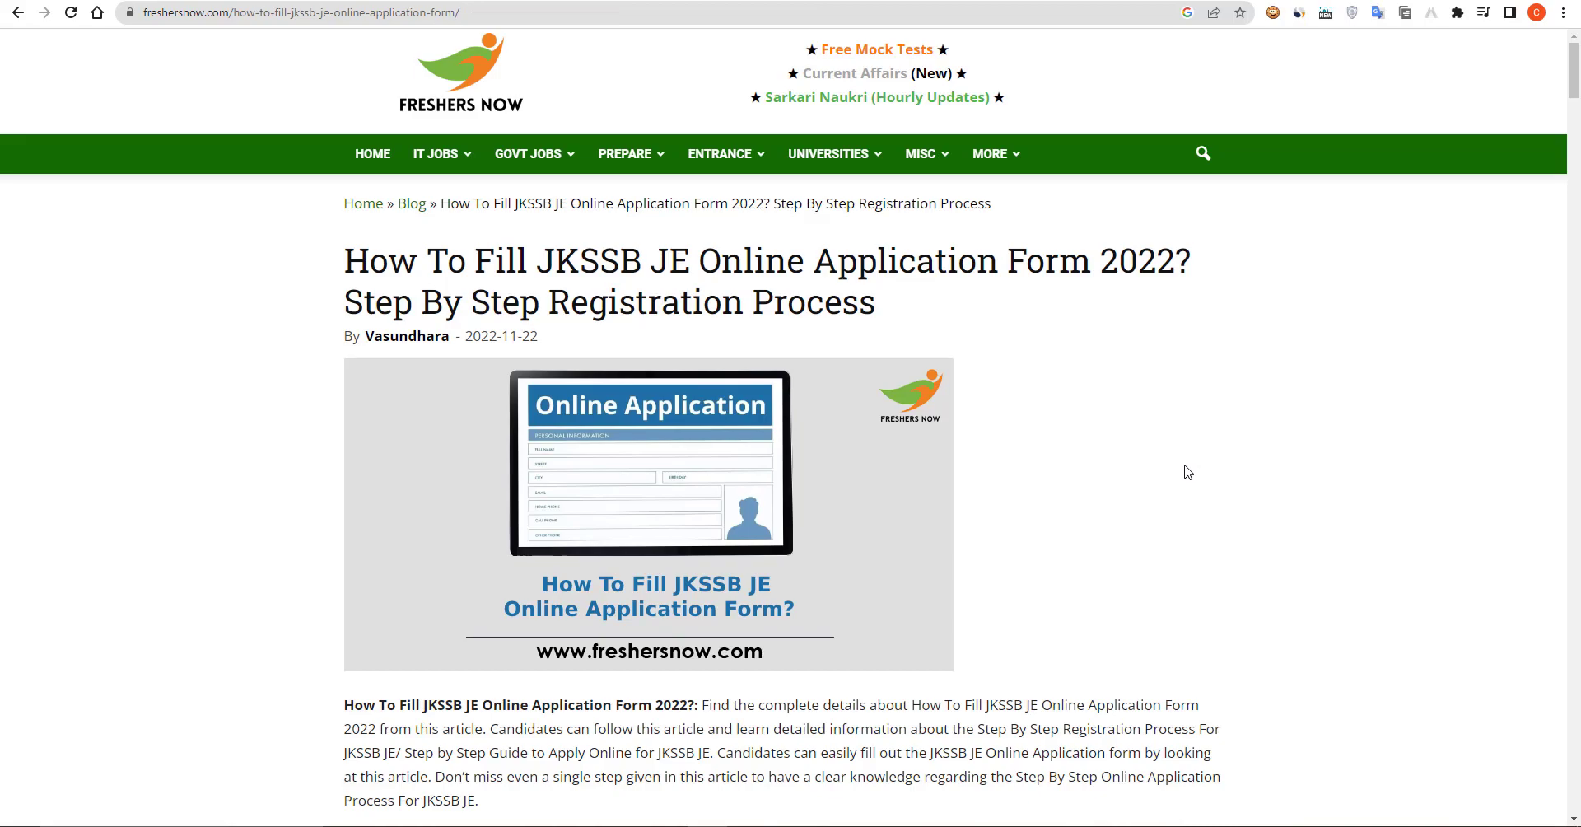
pyautogui.scroll(-20, 1189, 476)
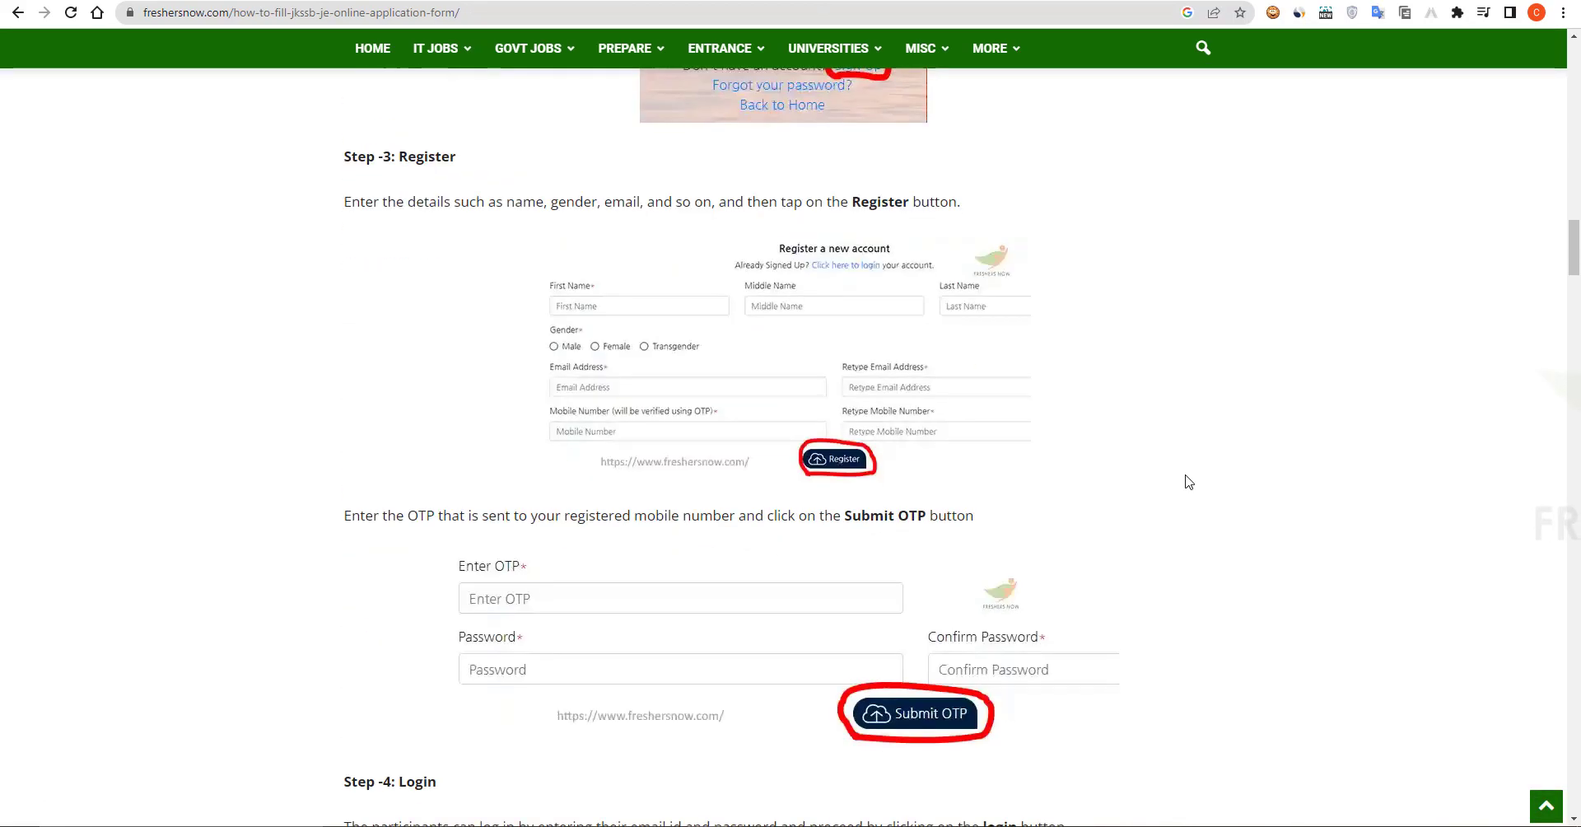
pyautogui.scroll(-20, 1189, 481)
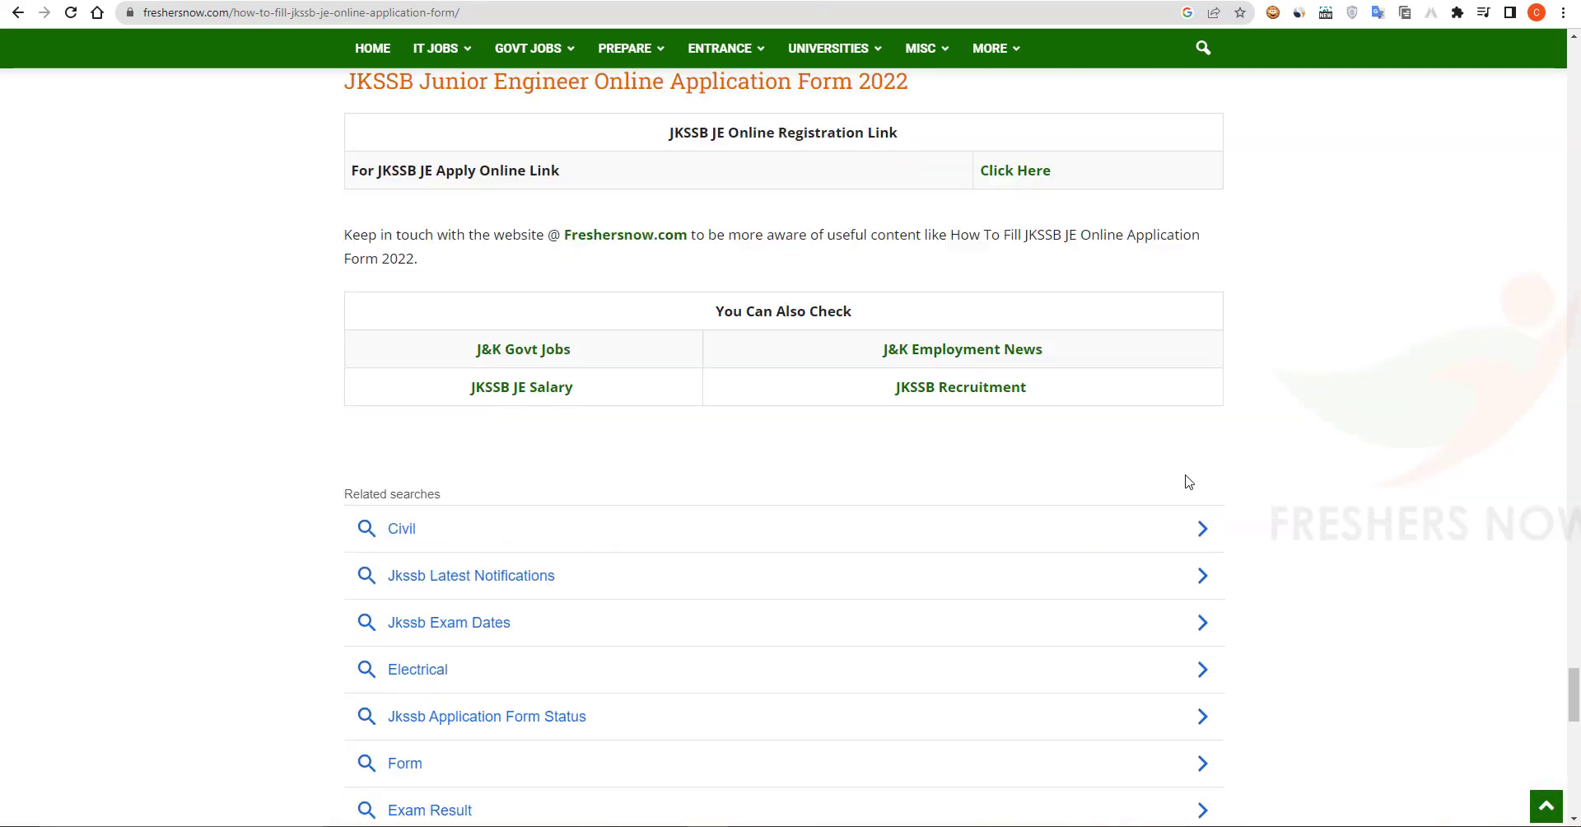
pyautogui.scroll(2, 1188, 482)
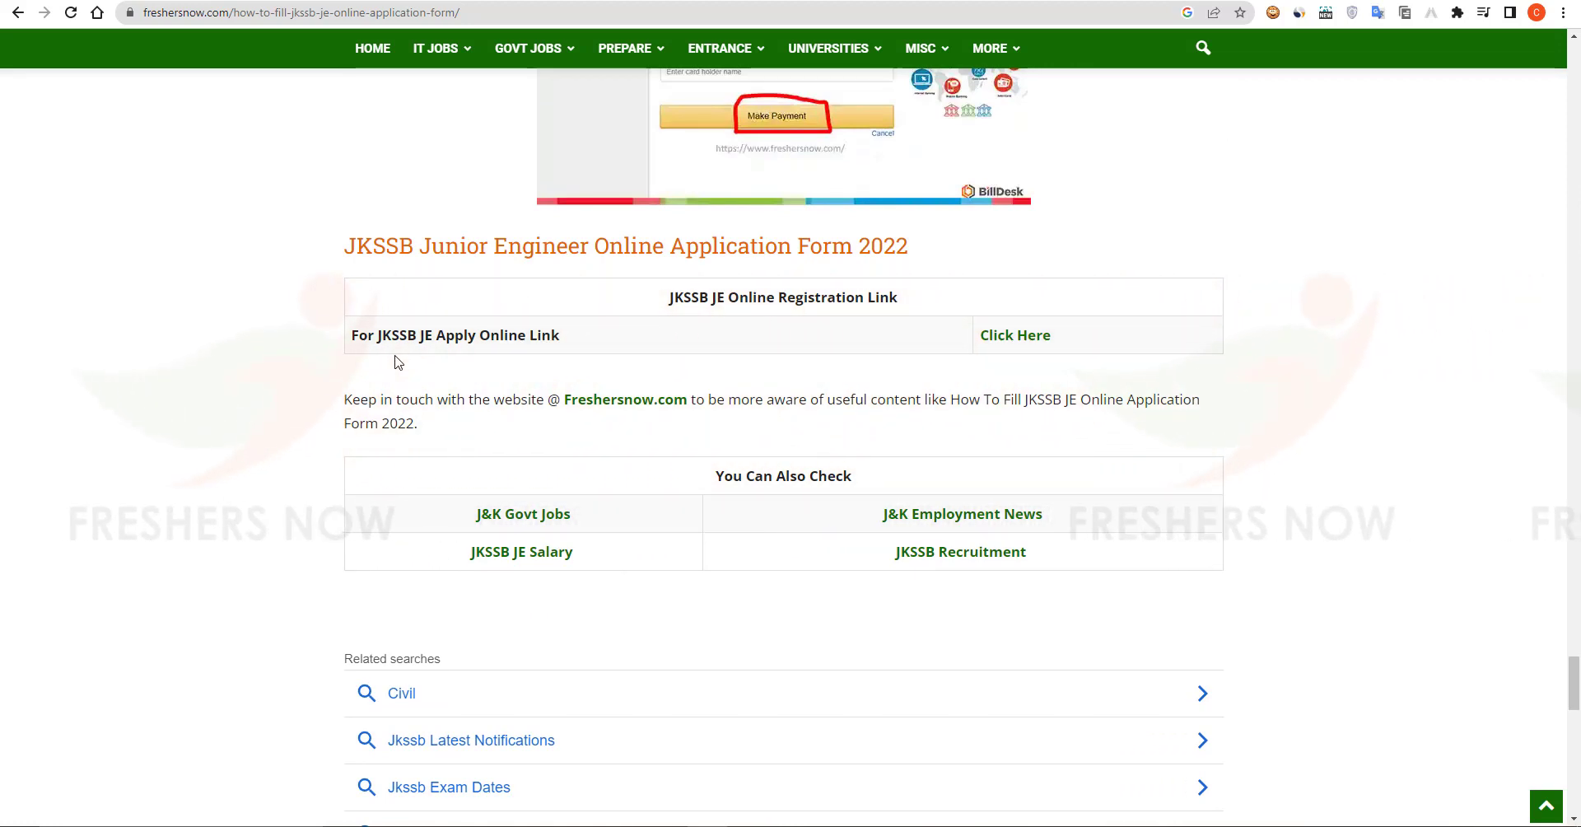
# On the official JKSSB site, apply for advertisement 06 of 2022, entering the first name and Male gender.
pyautogui.click(1024, 343)
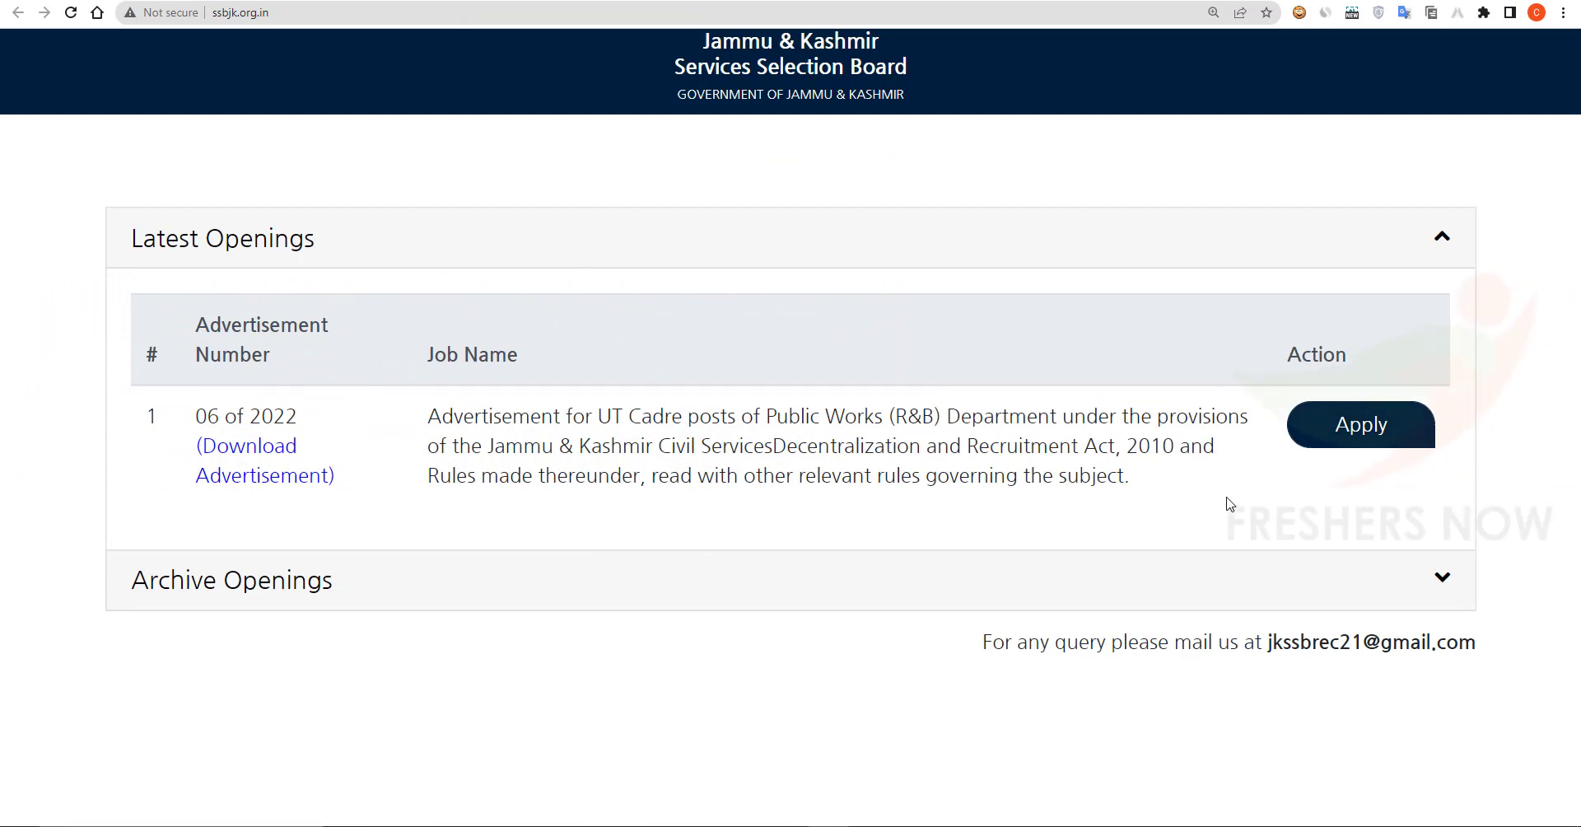
pyautogui.click(1360, 436)
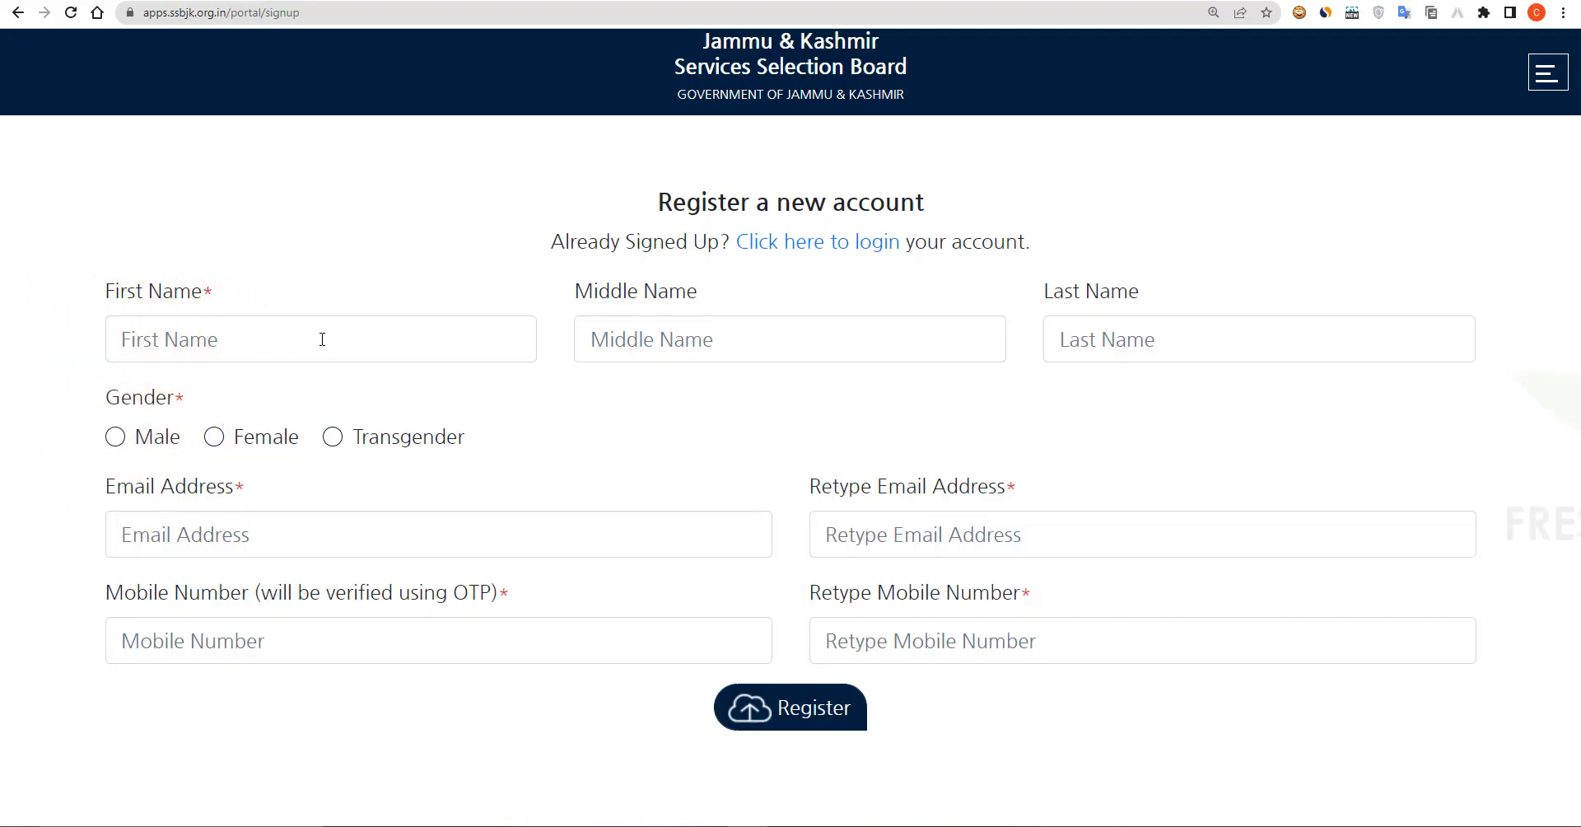
pyautogui.click(323, 341)
pyautogui.write('ch')
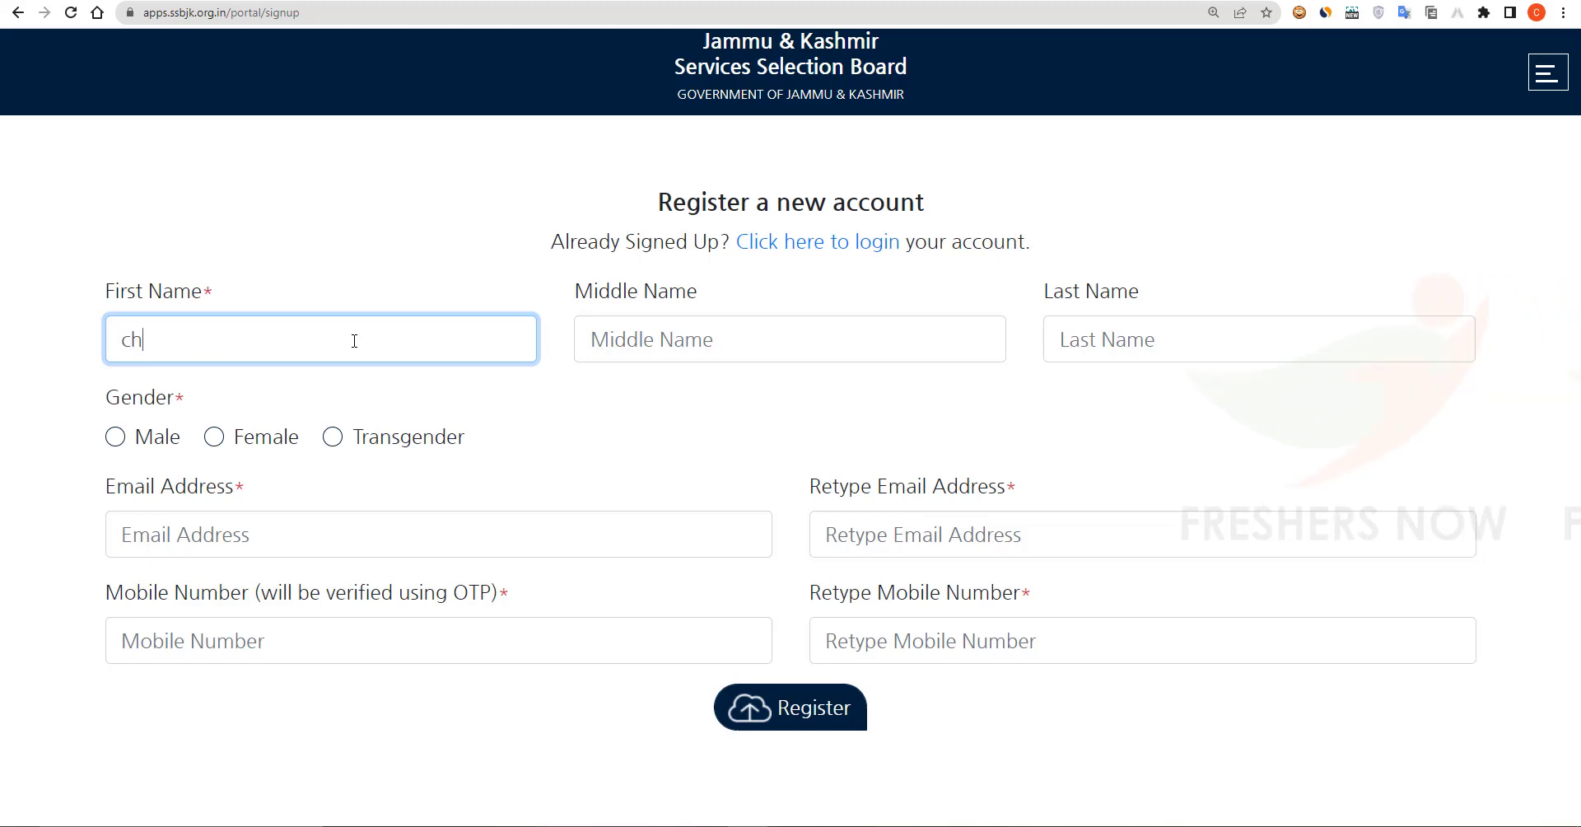
pyautogui.write('aitu')
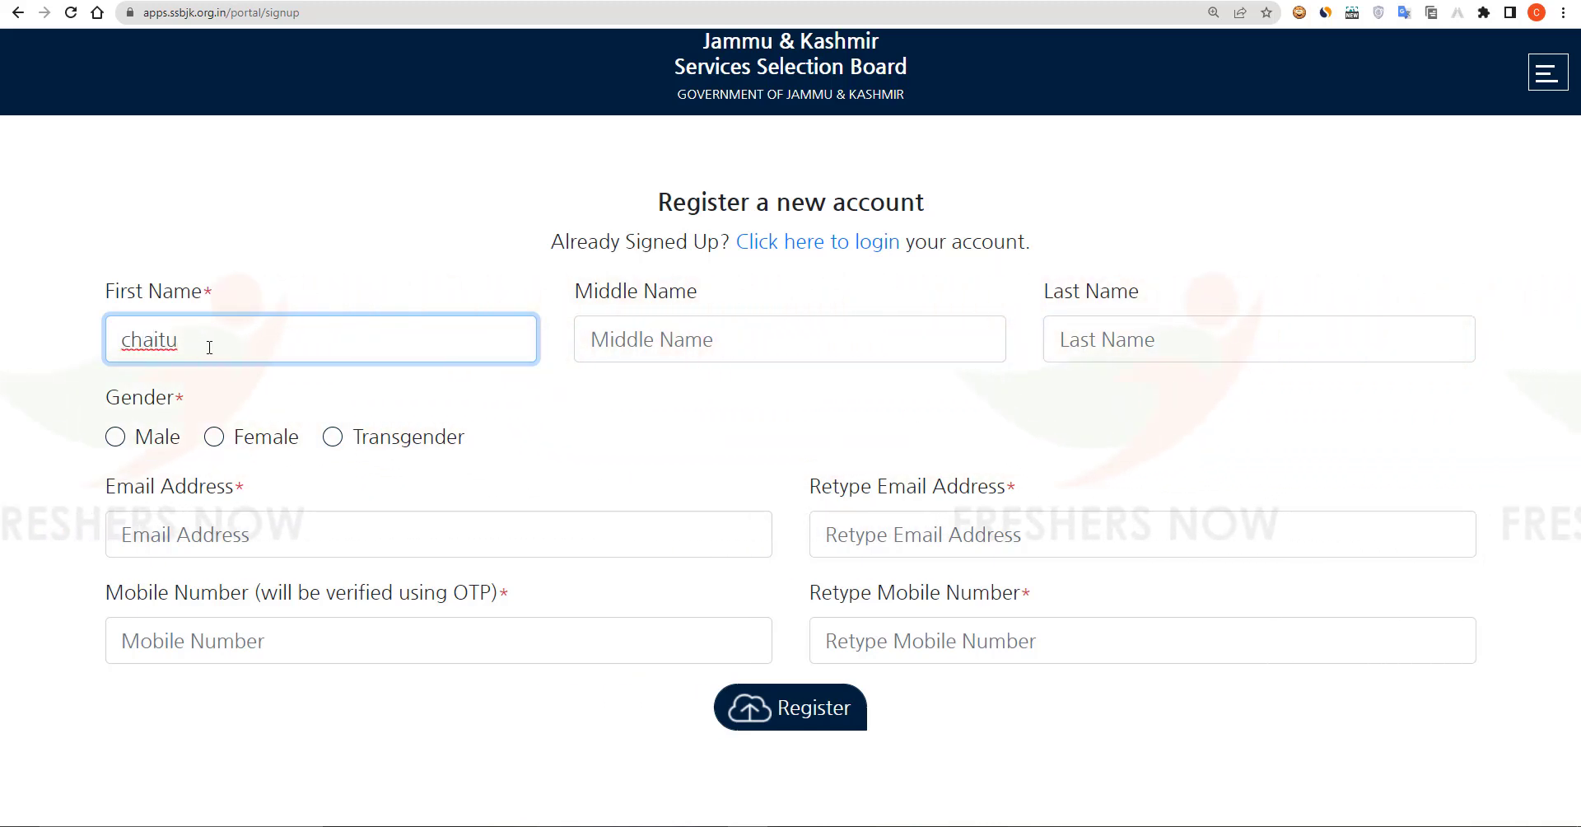
pyautogui.click(116, 436)
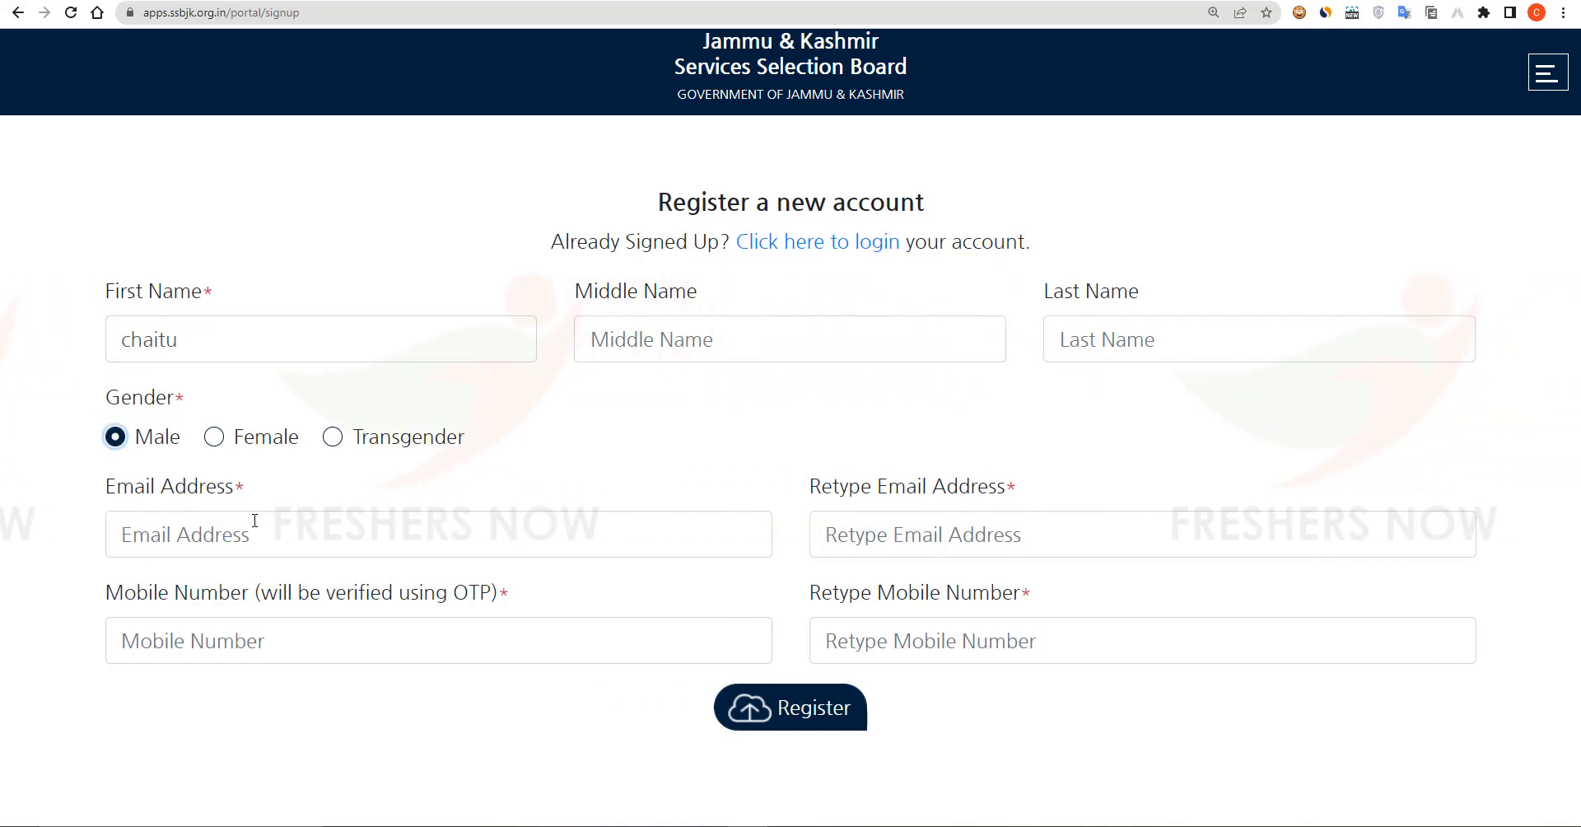
# Enter and confirm the applicant's e-mail address and mobile number.
pyautogui.click(313, 533)
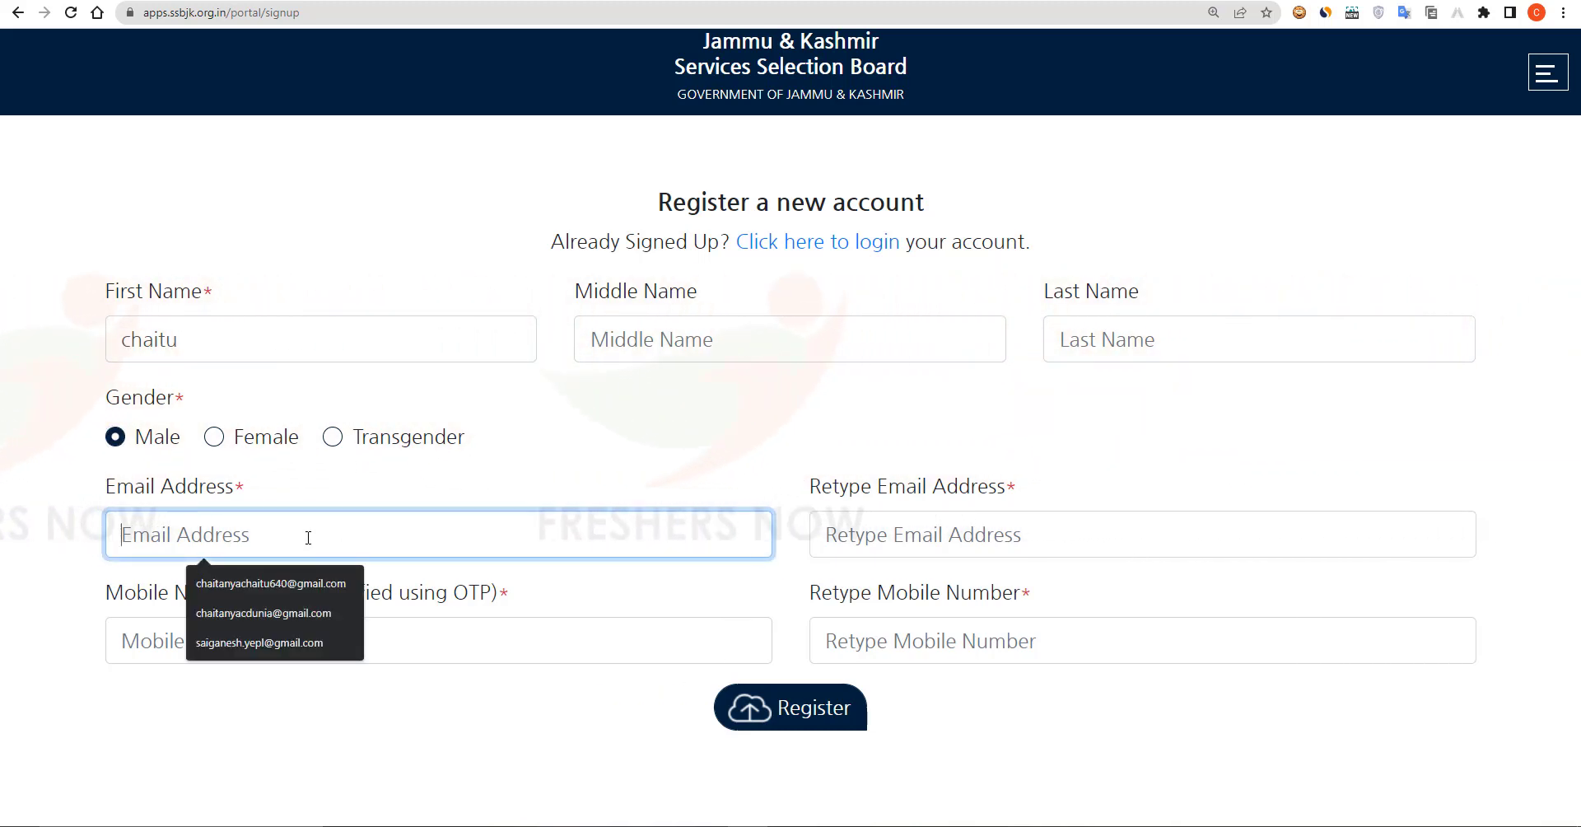
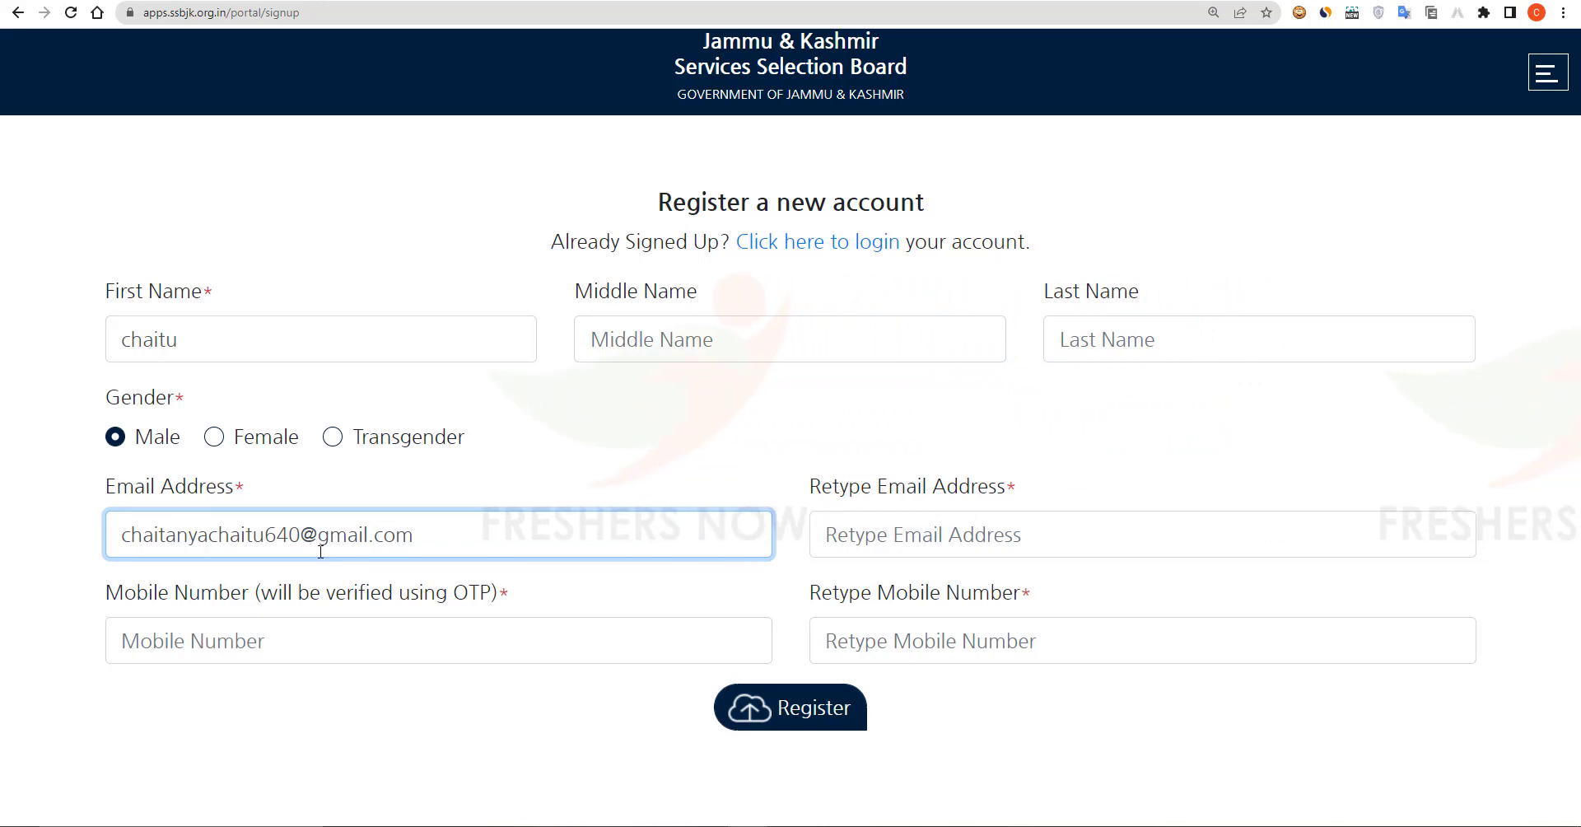
pyautogui.click(969, 529)
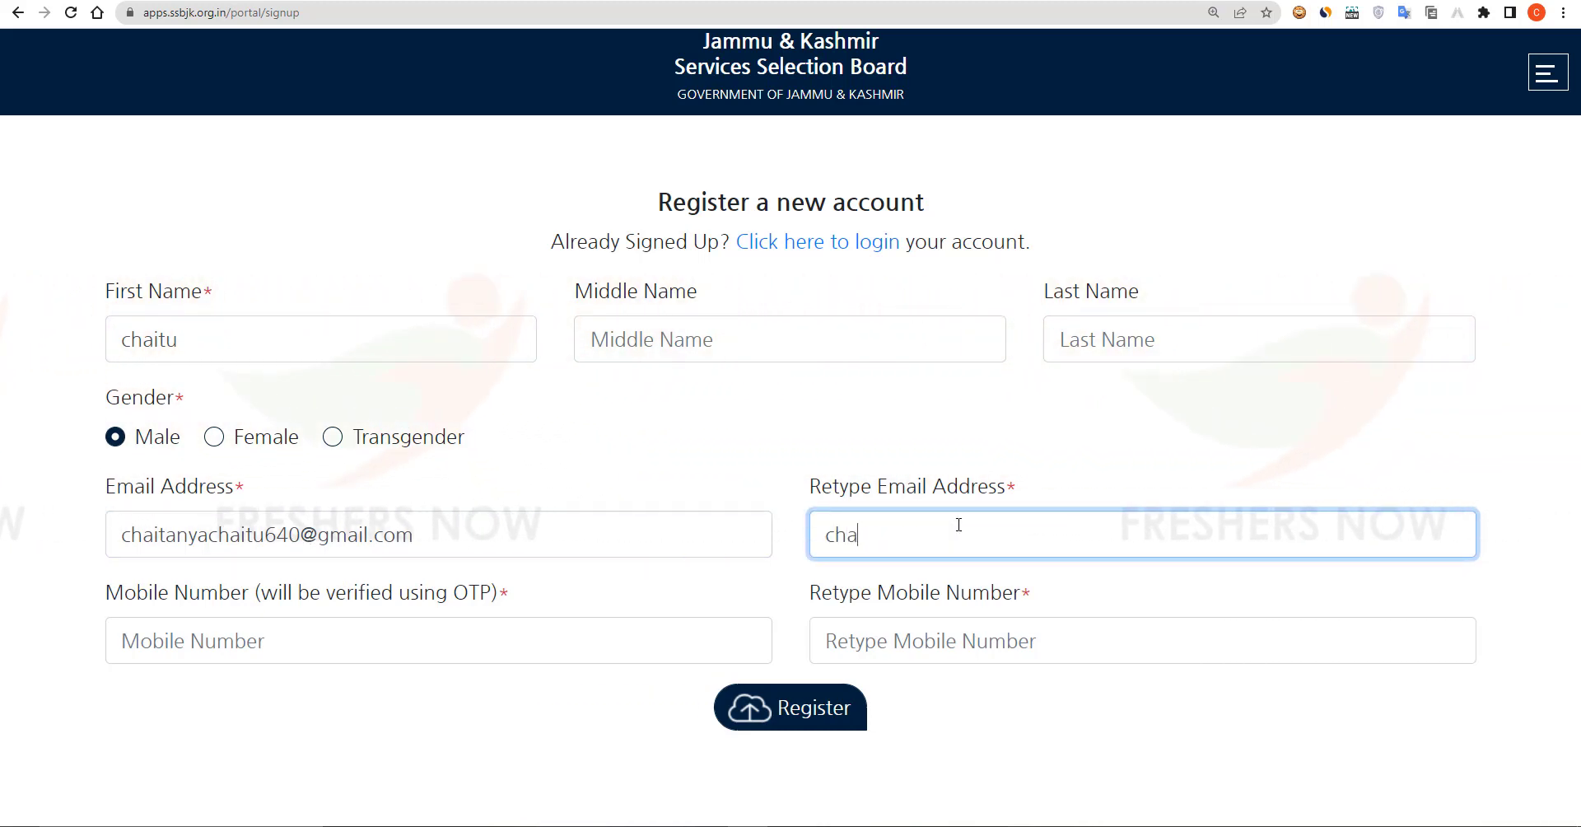
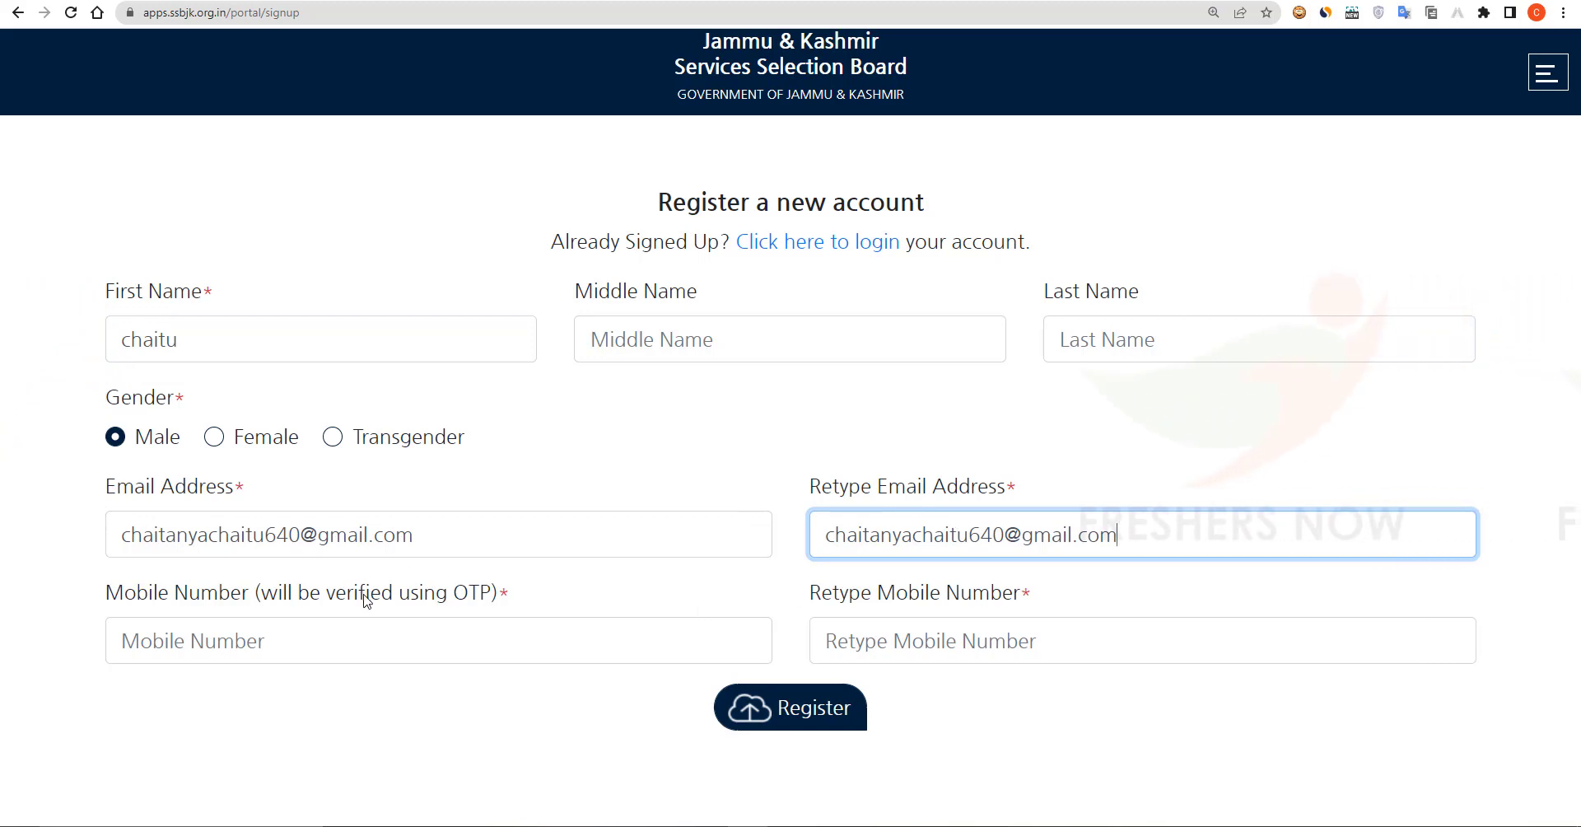
pyautogui.click(311, 643)
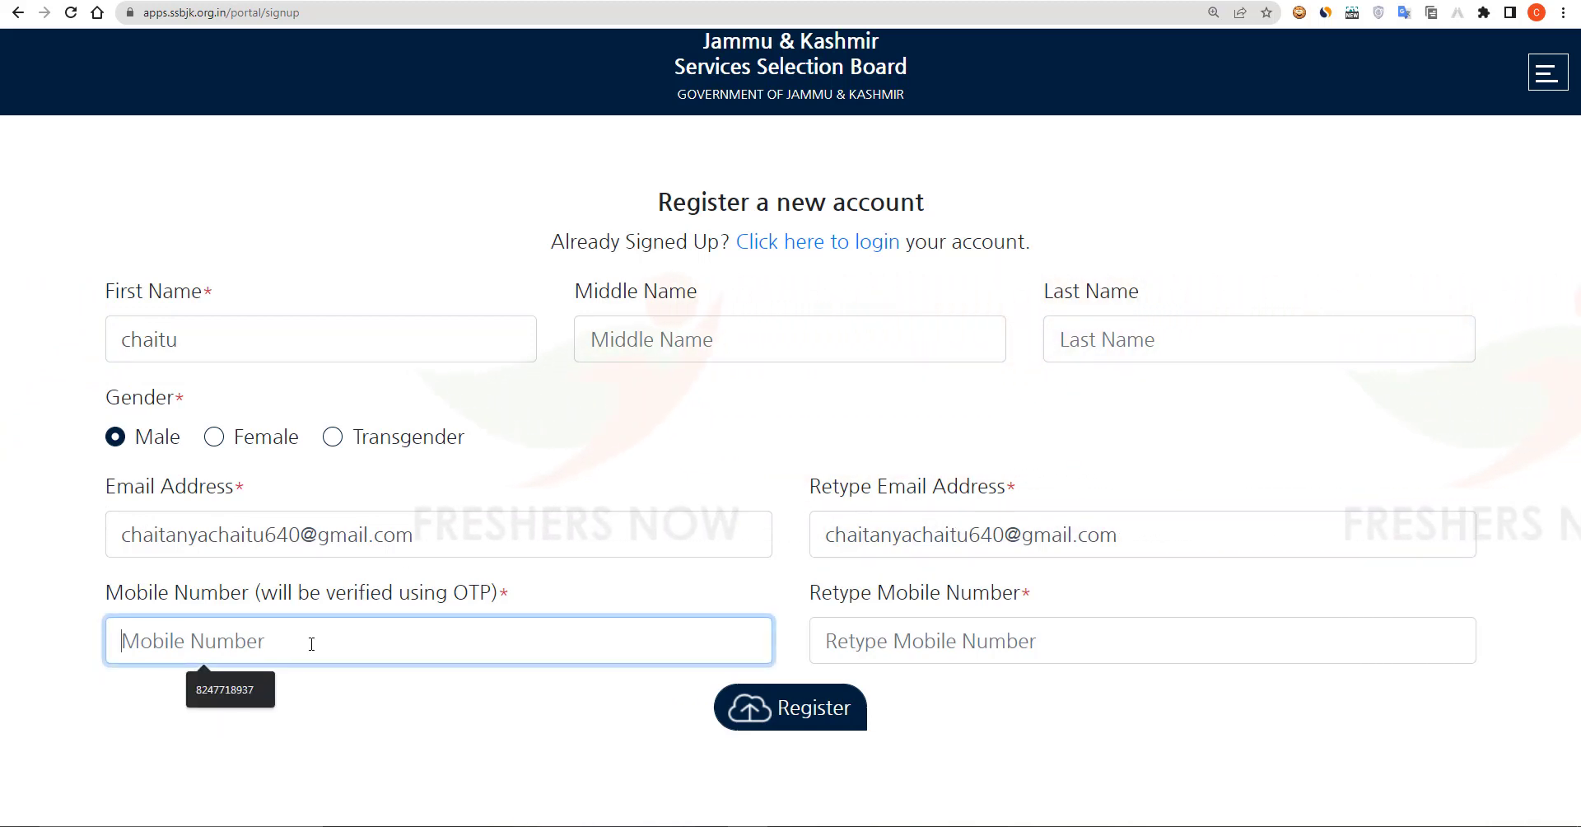
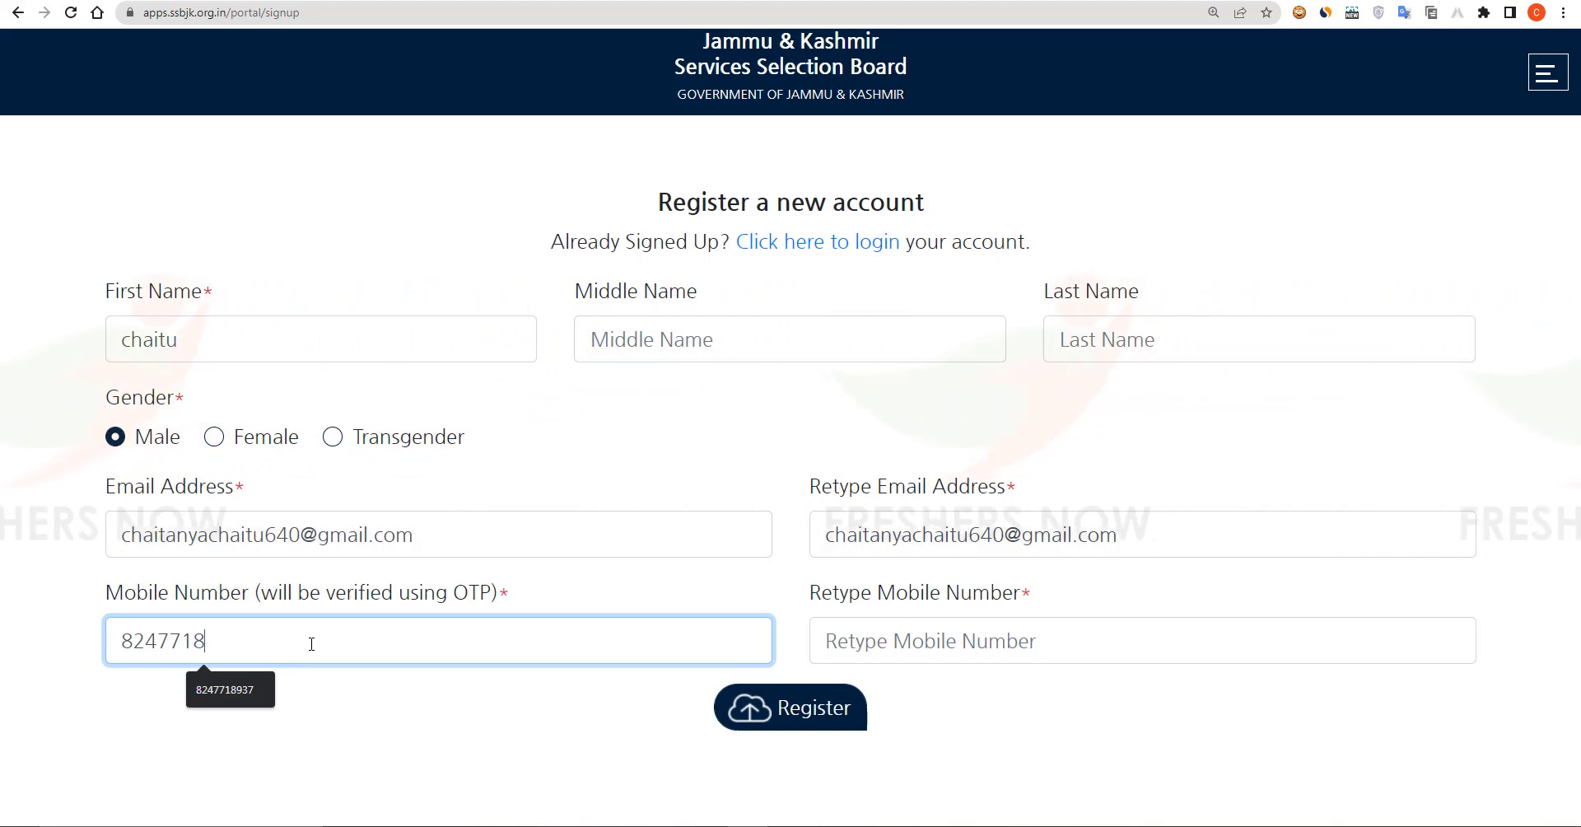
pyautogui.click(1007, 640)
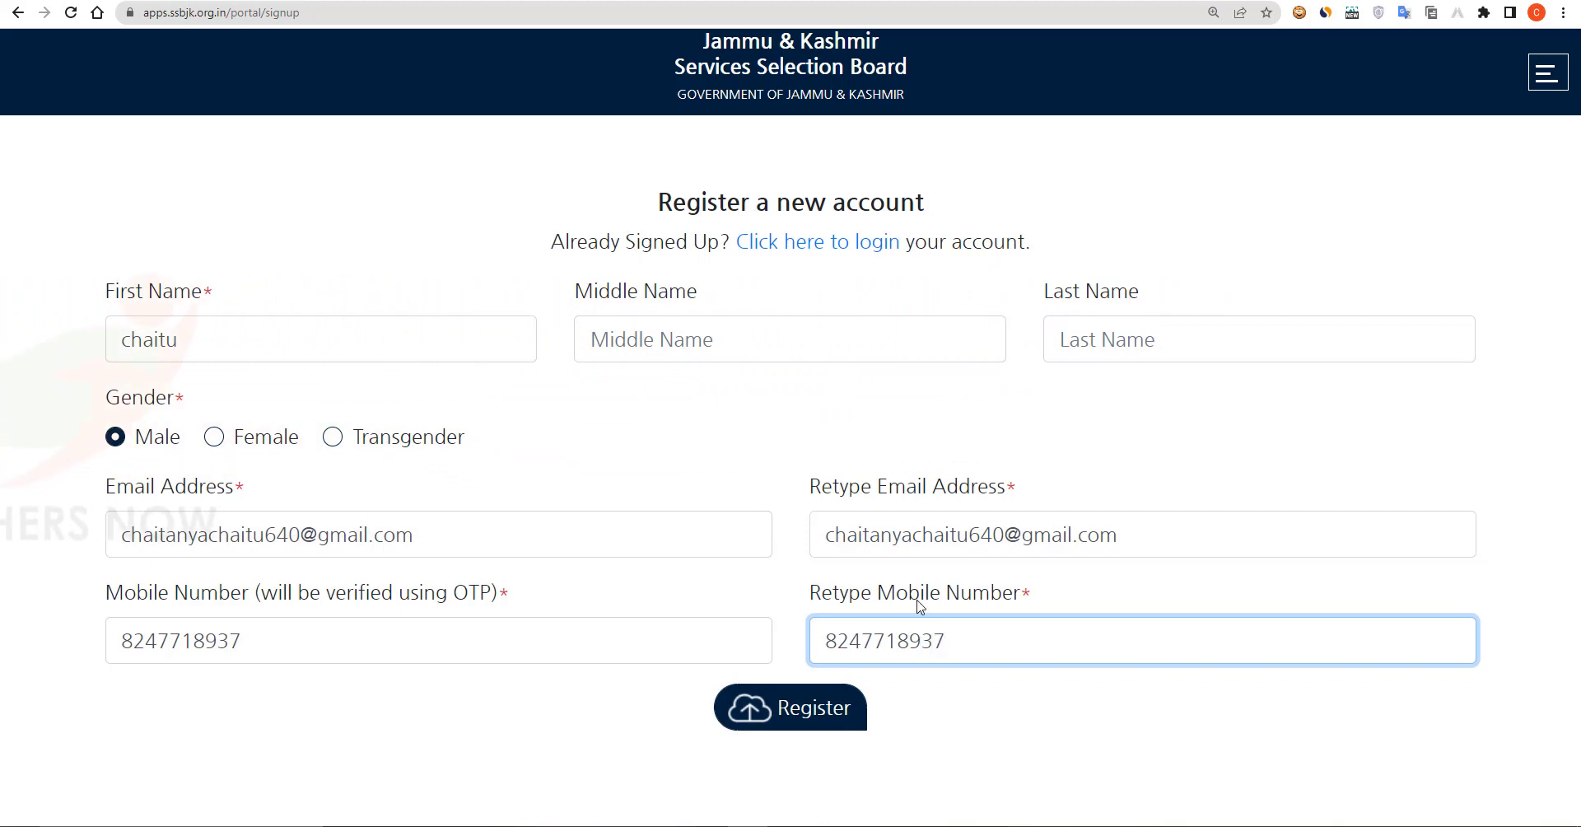
# Request the registration OTP with Register and enter the received code.
pyautogui.click(798, 719)
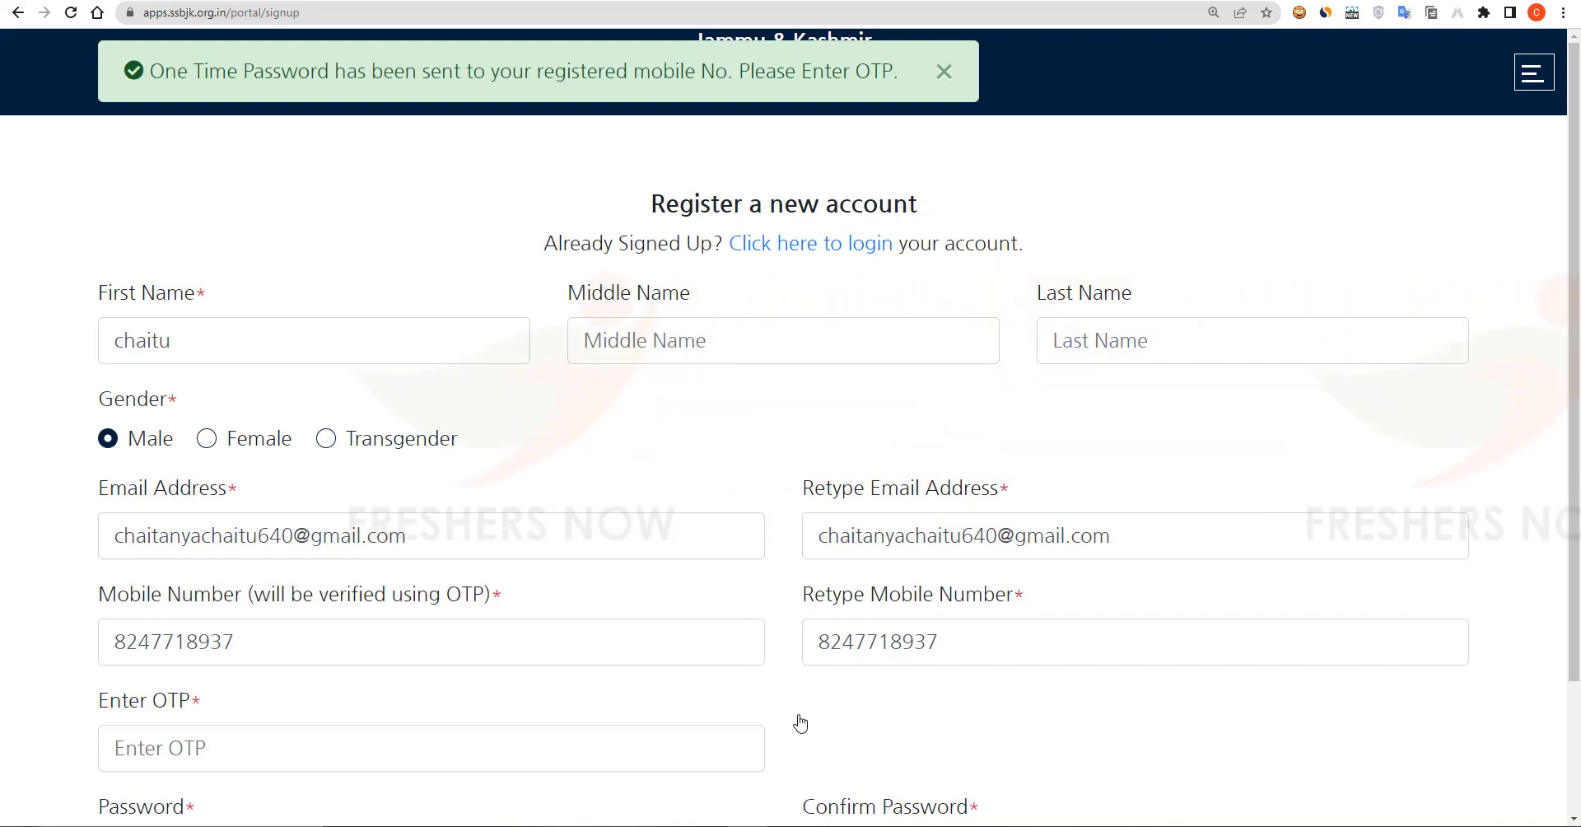
pyautogui.scroll(-2, 959, 667)
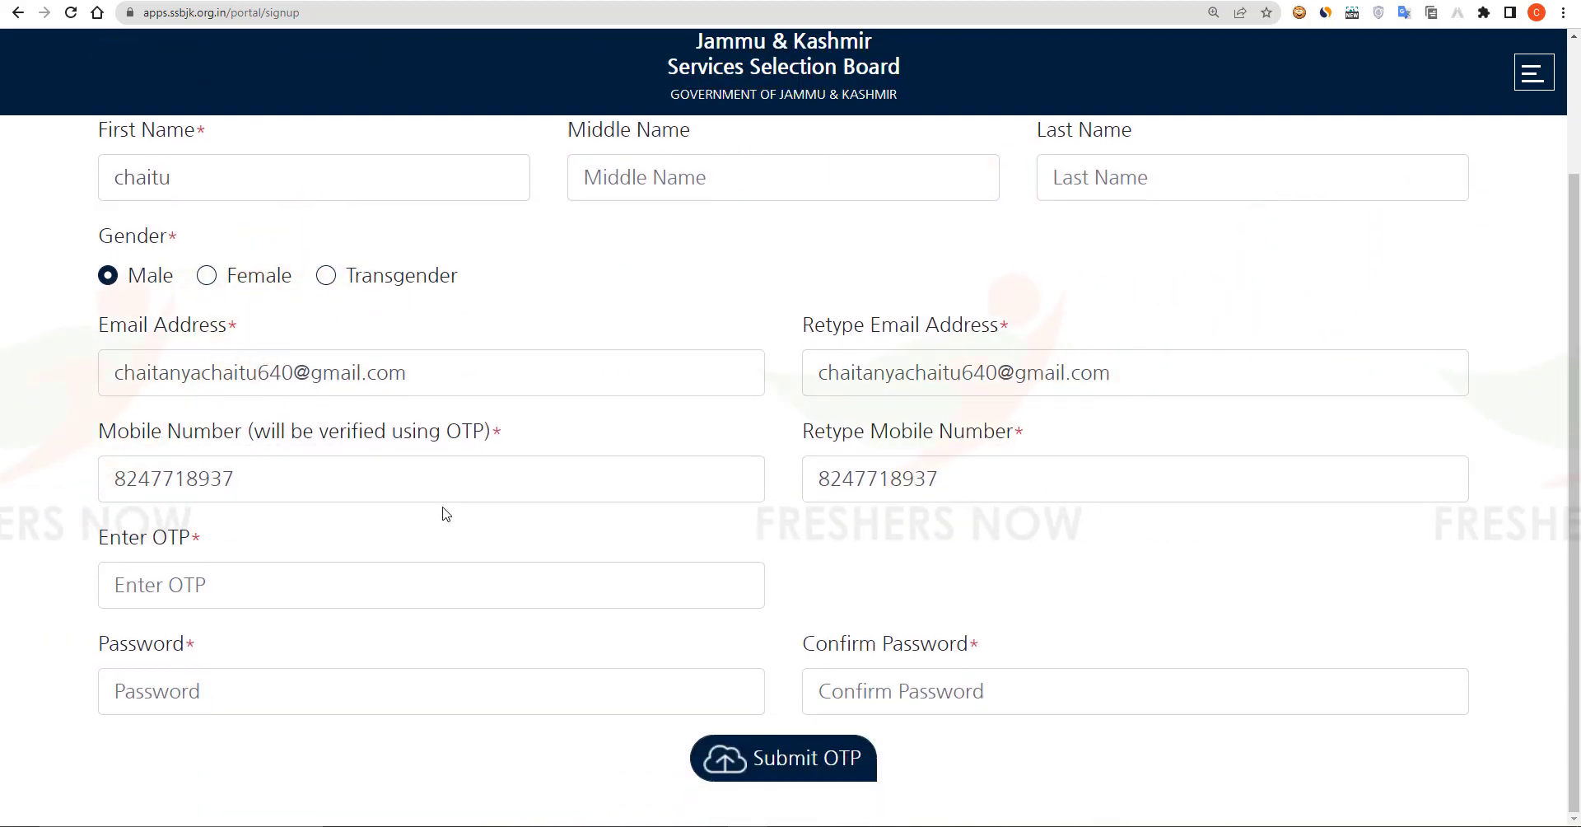
pyautogui.scroll(2, 634, 685)
pyautogui.scroll(-2, 634, 685)
pyautogui.click(508, 586)
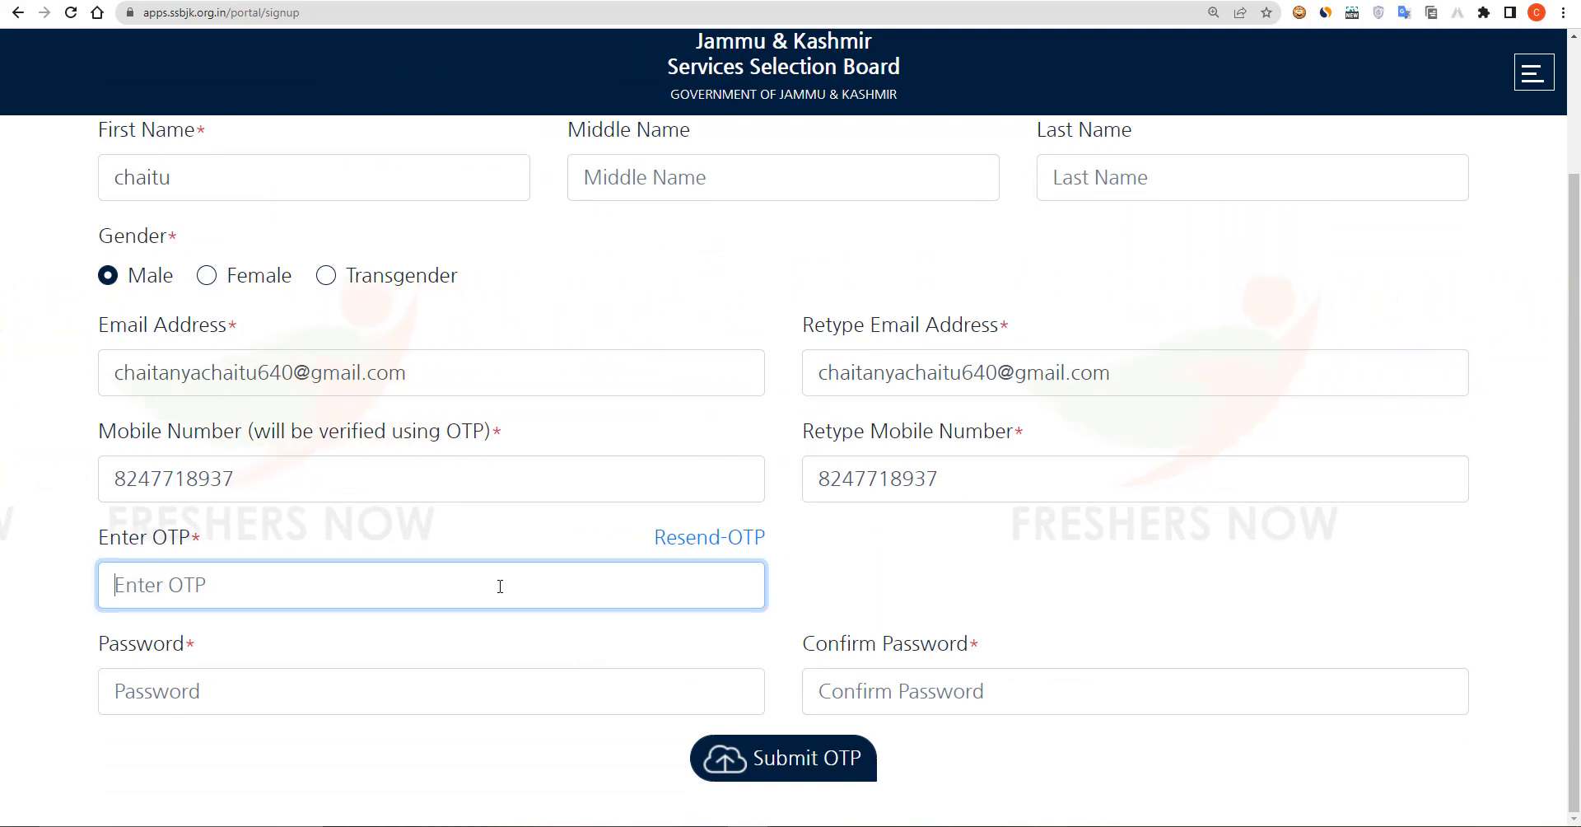
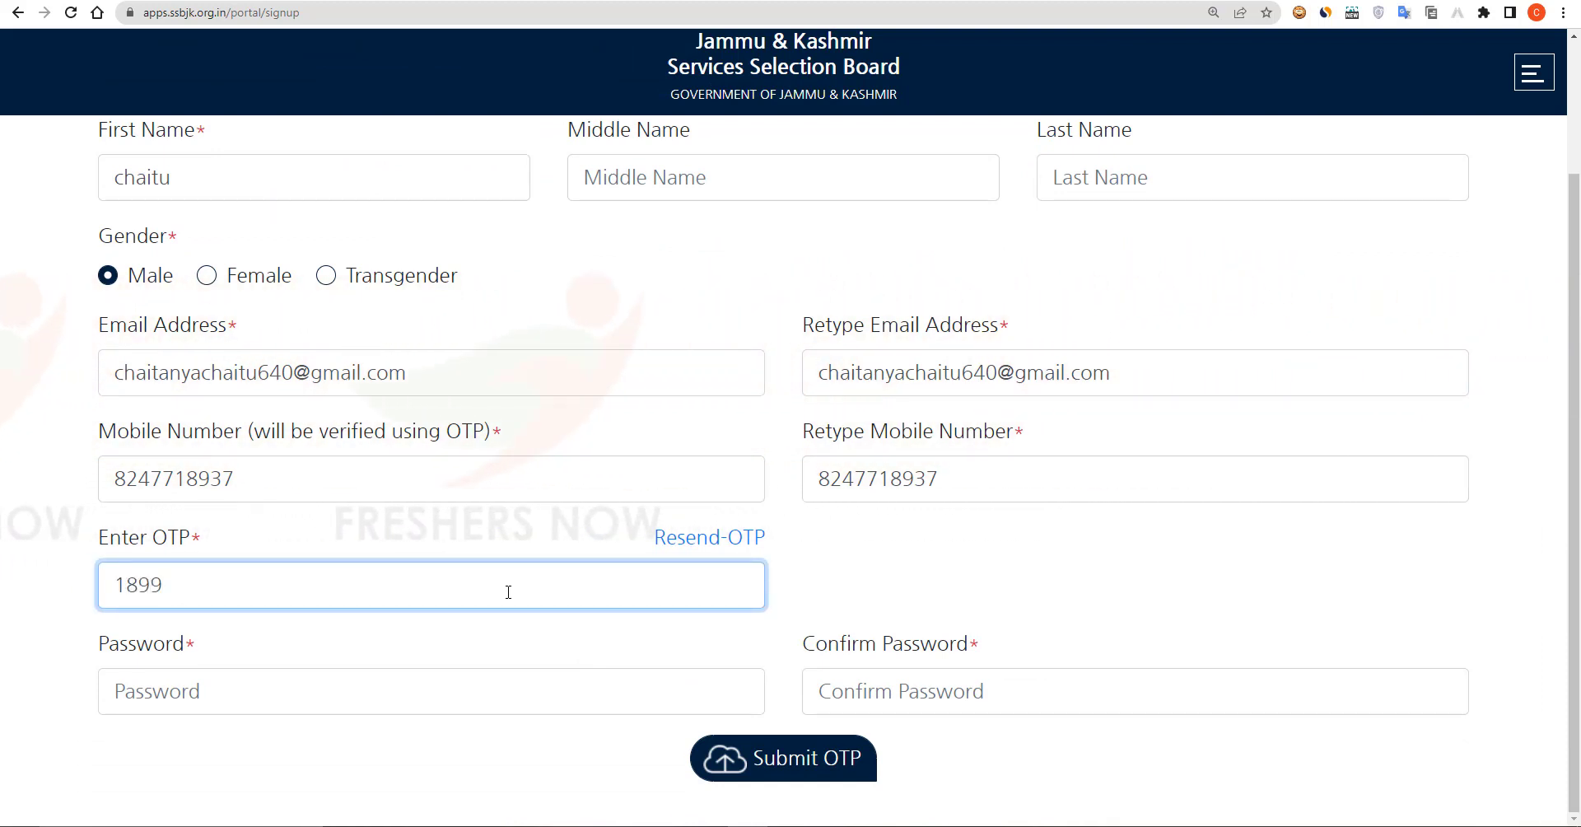
# Fill in the account password and its confirmation.
pyautogui.click(271, 696)
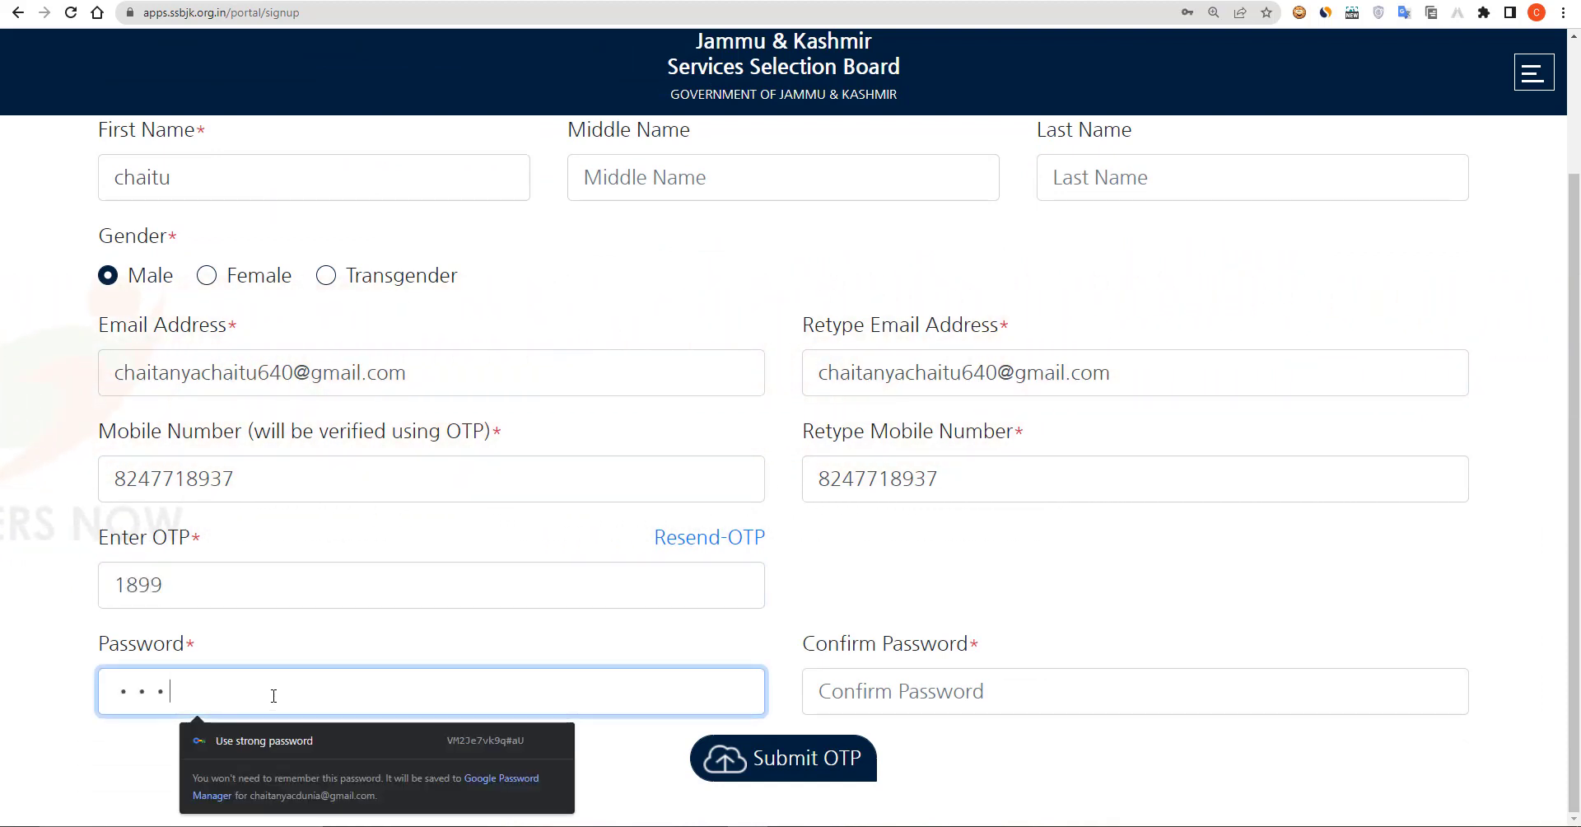
pyautogui.write('*******')
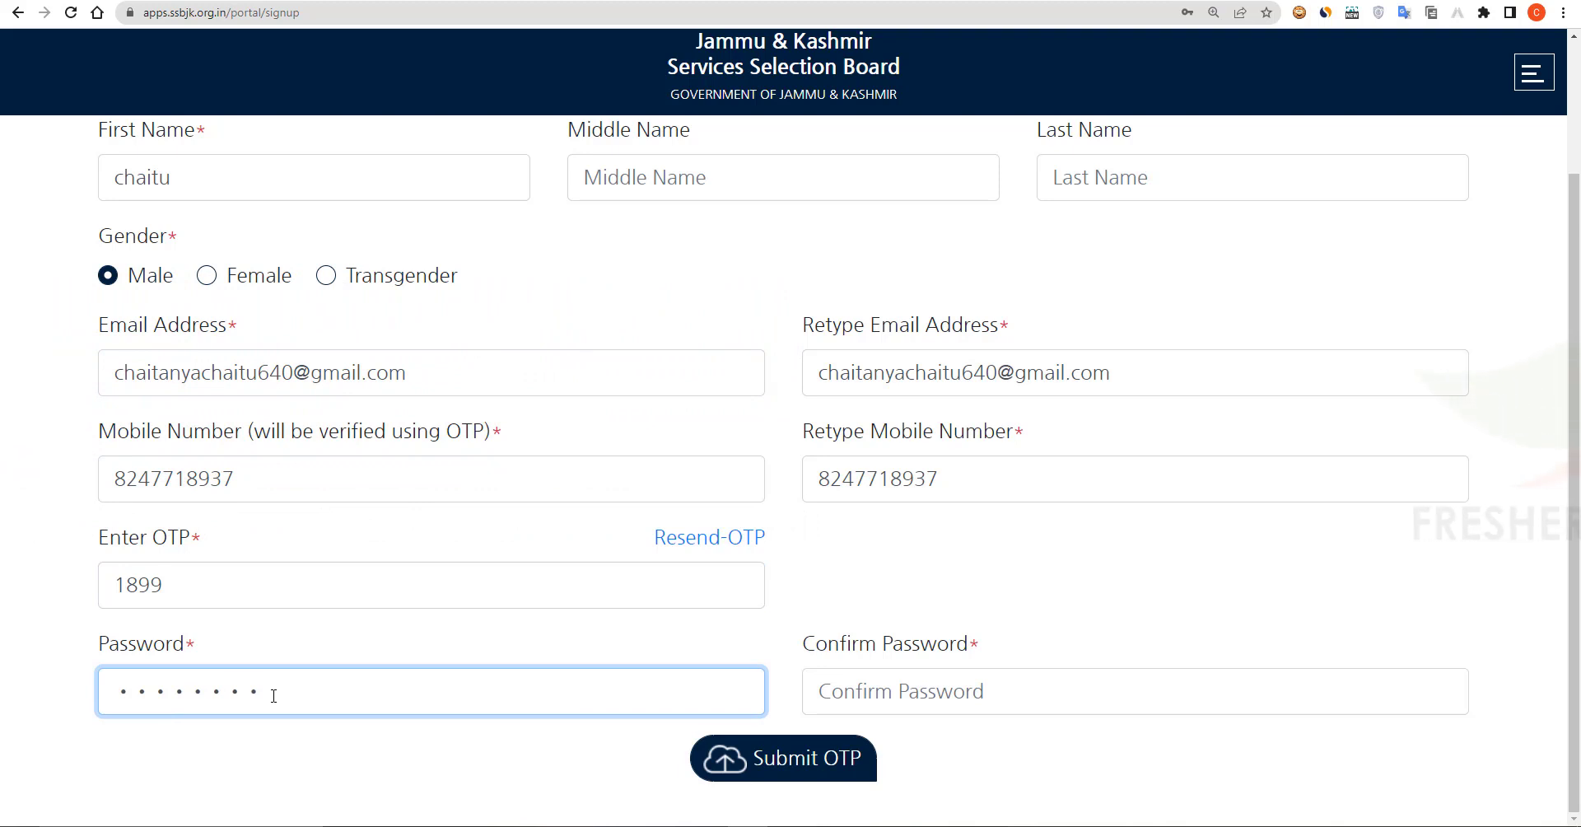
pyautogui.click(947, 690)
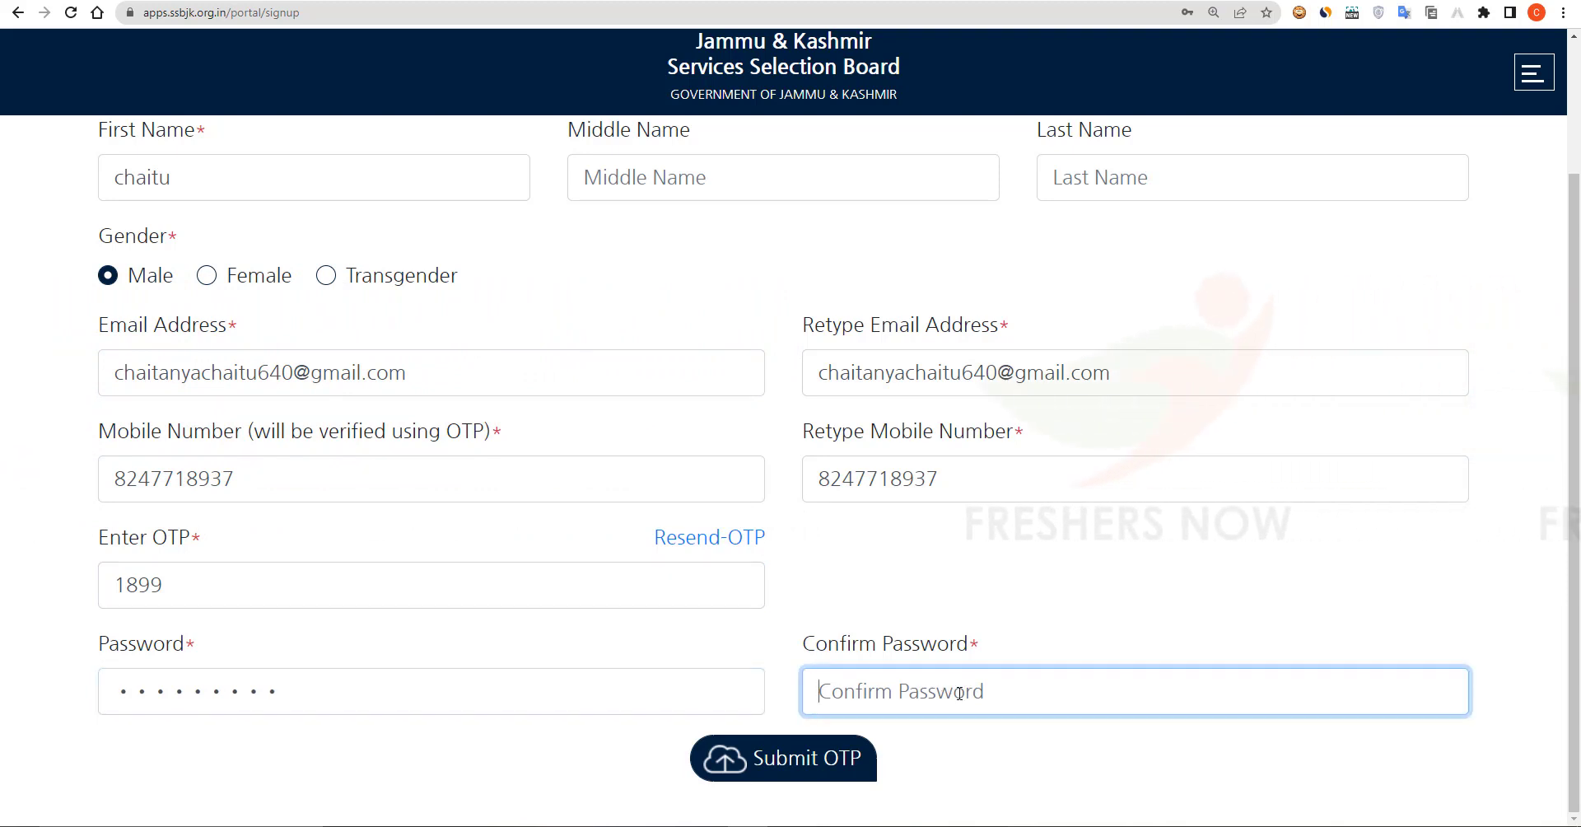
pyautogui.write('*******')
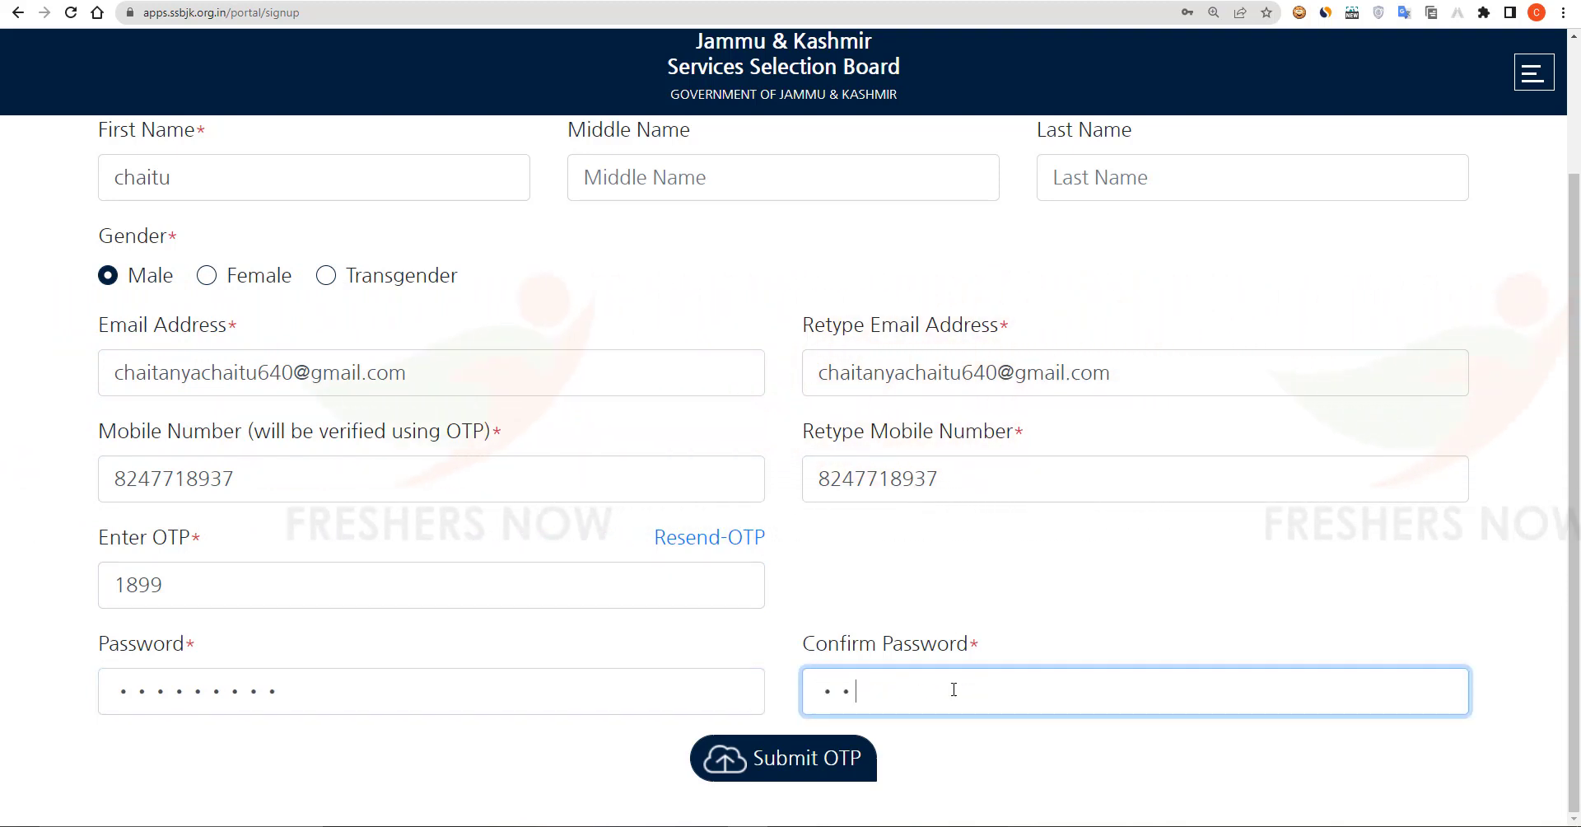
pyautogui.write('**')
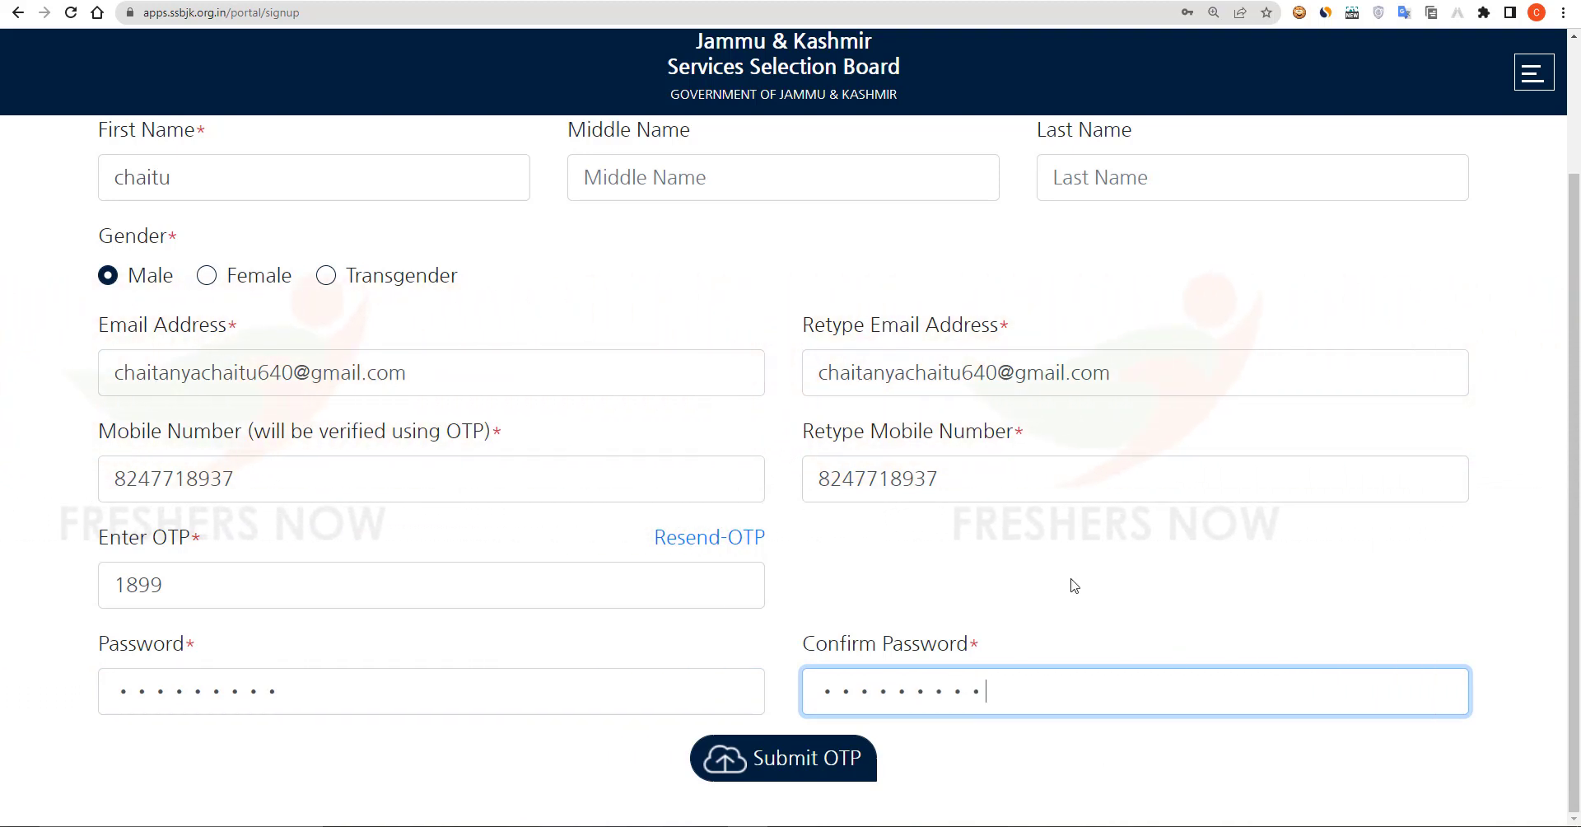
# Submit the OTP, save the credentials in Chrome, and log in to the portal.
pyautogui.click(810, 762)
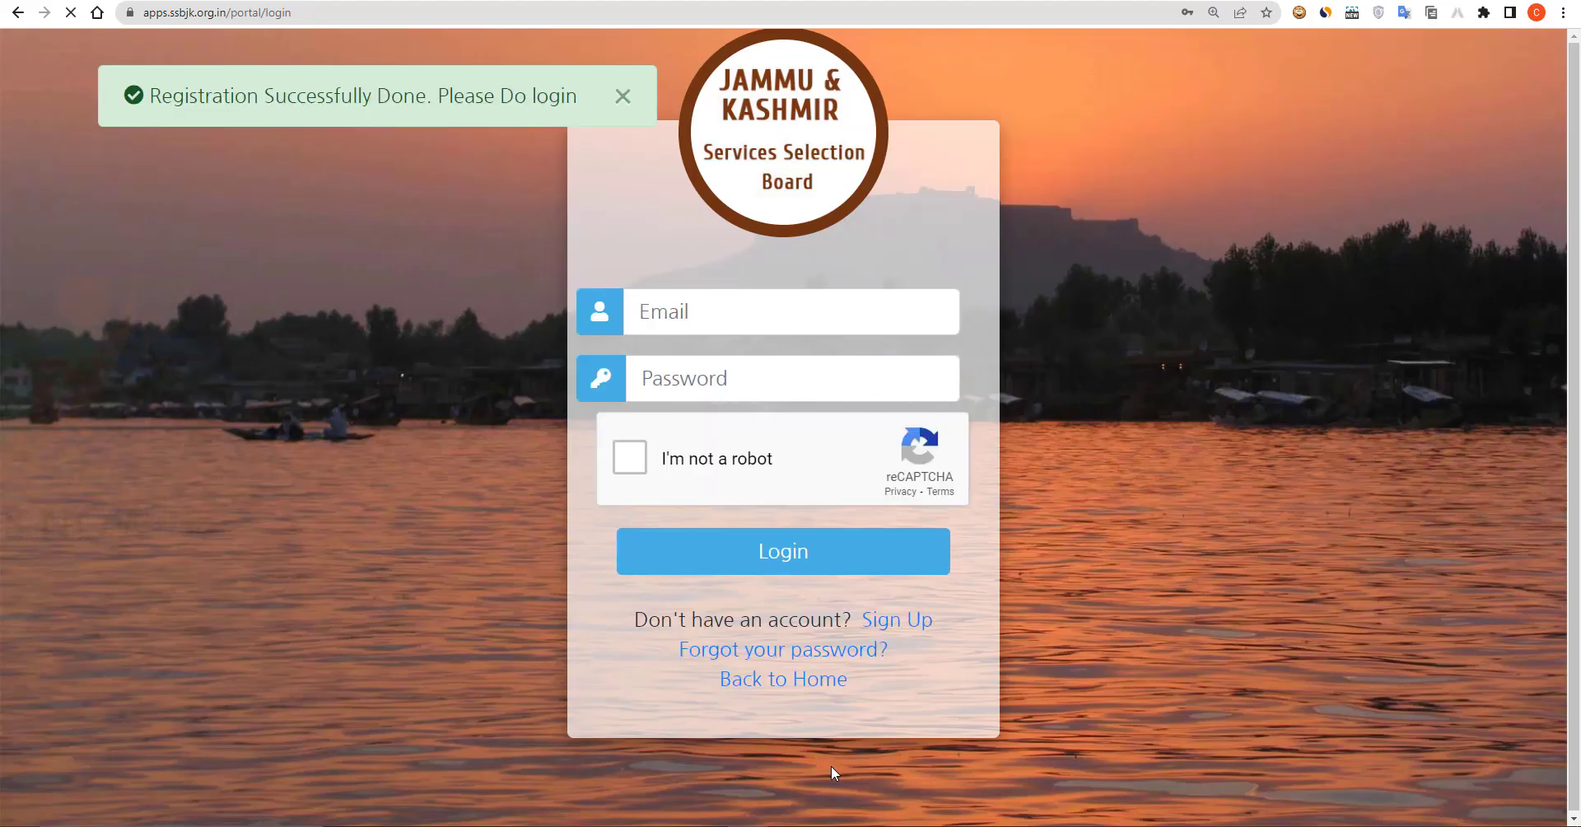
pyautogui.click(1157, 250)
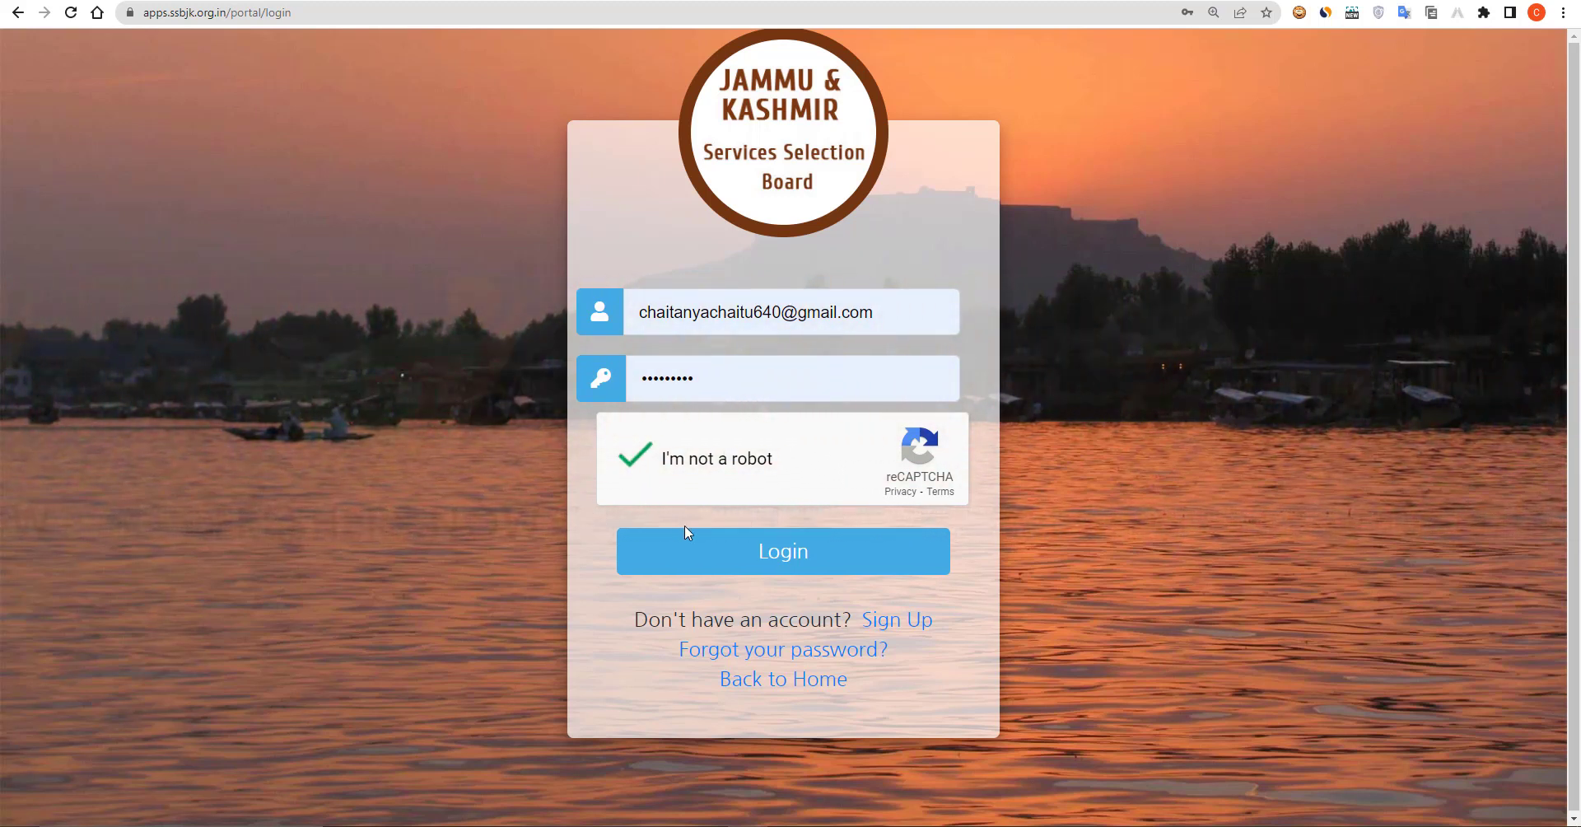
pyautogui.click(799, 563)
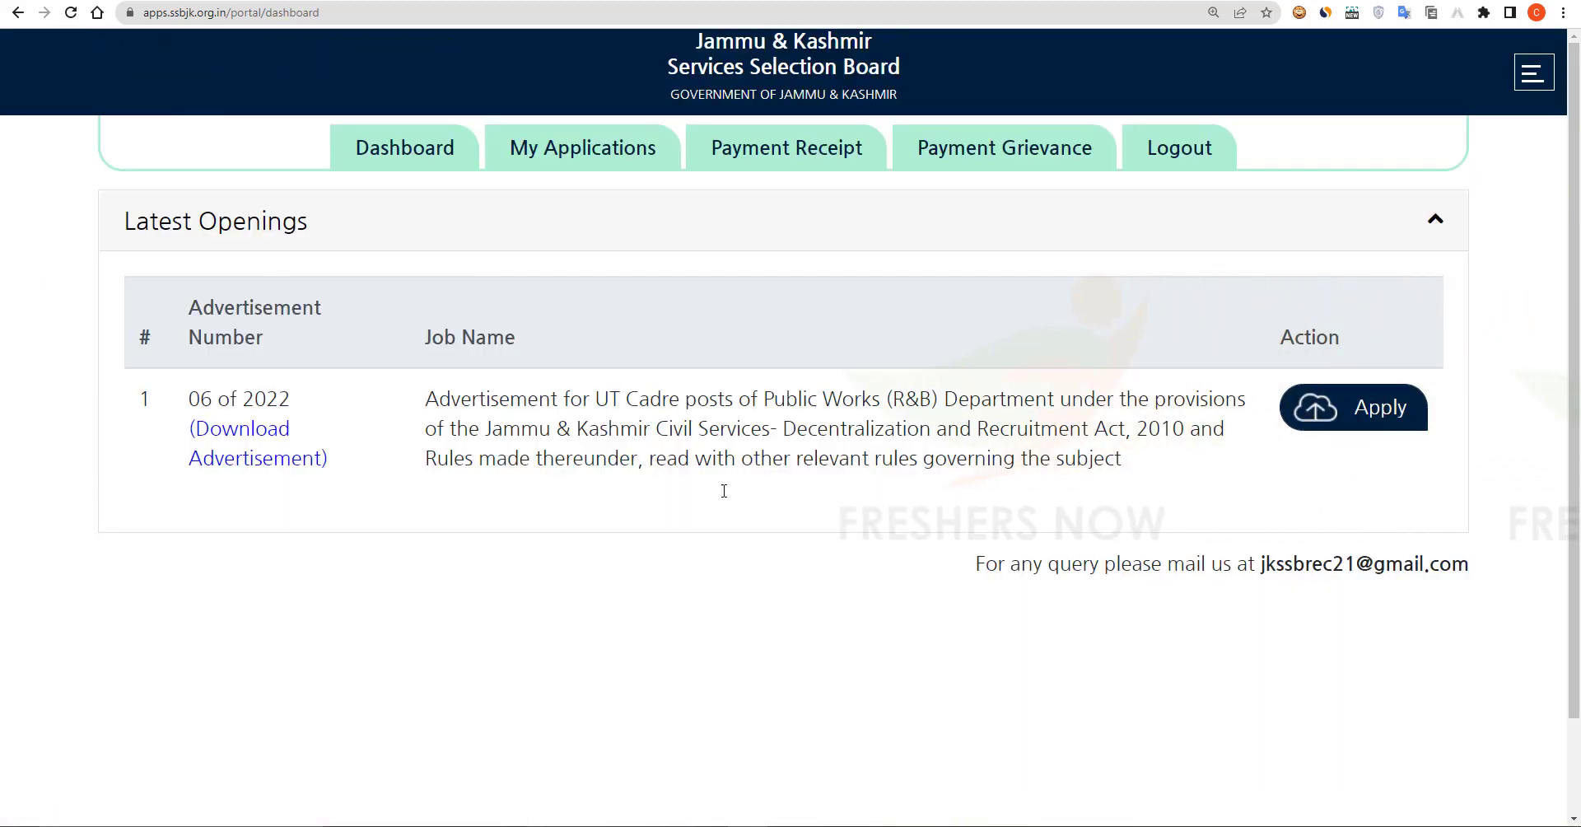
# Apply to advertisement 06 of 2022 choosing Junior Engineer (Mechanical), cadre UT (202).
pyautogui.click(1353, 412)
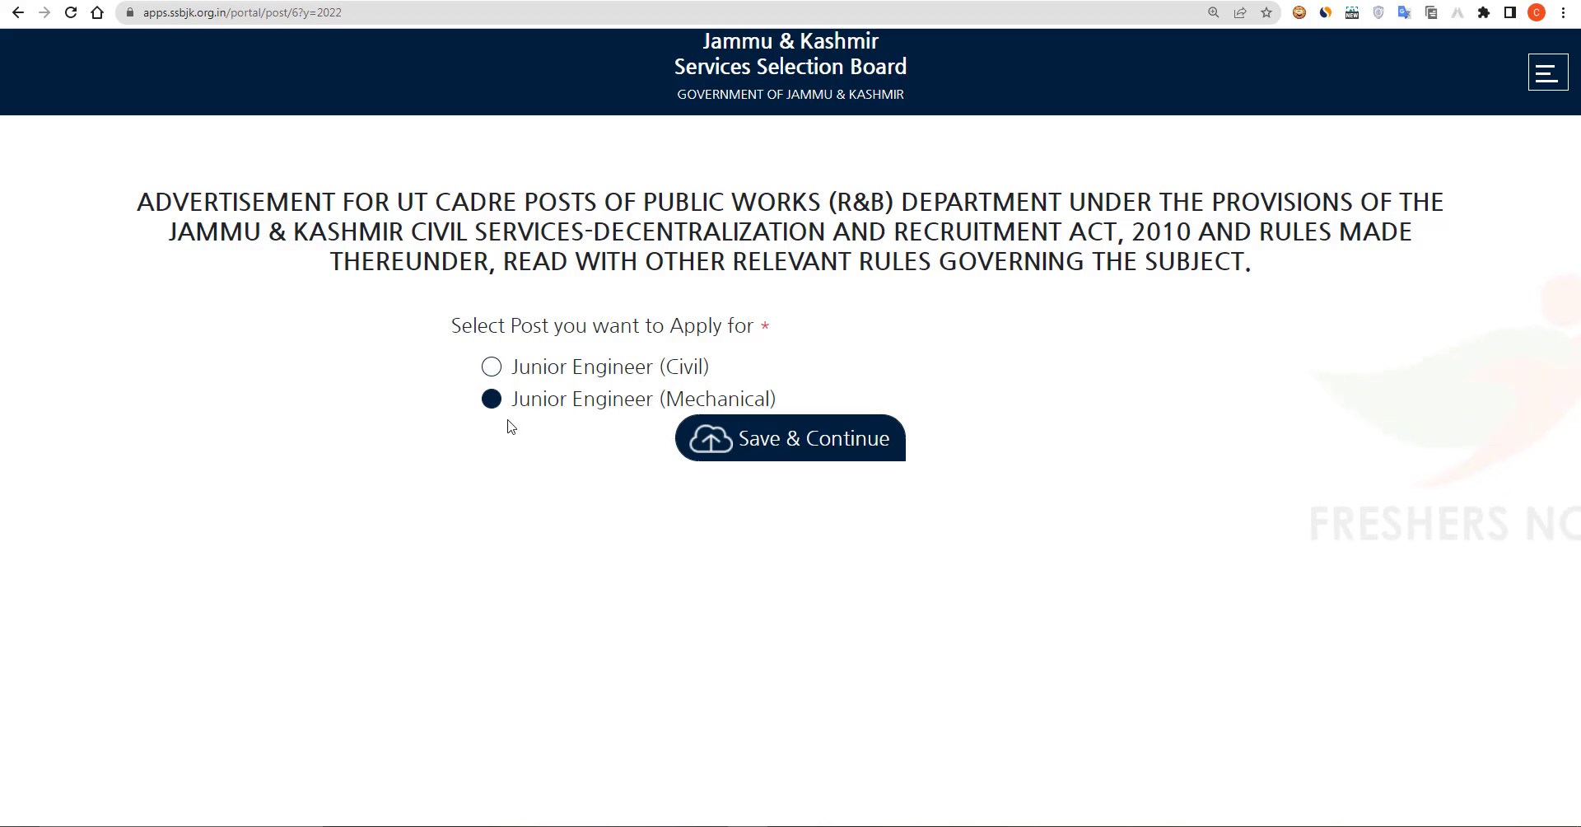
pyautogui.click(804, 452)
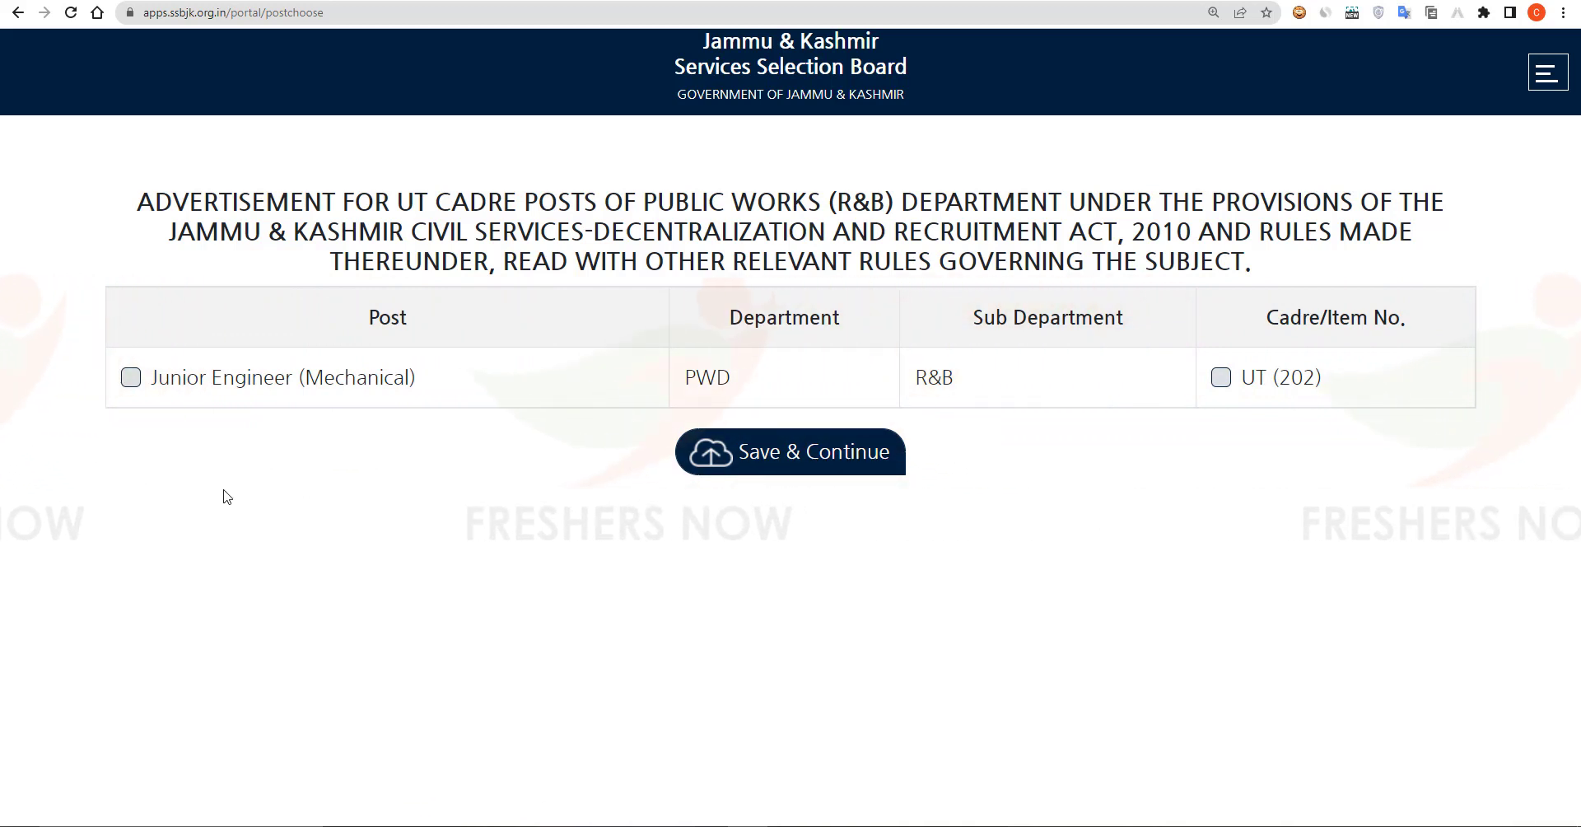
pyautogui.click(130, 377)
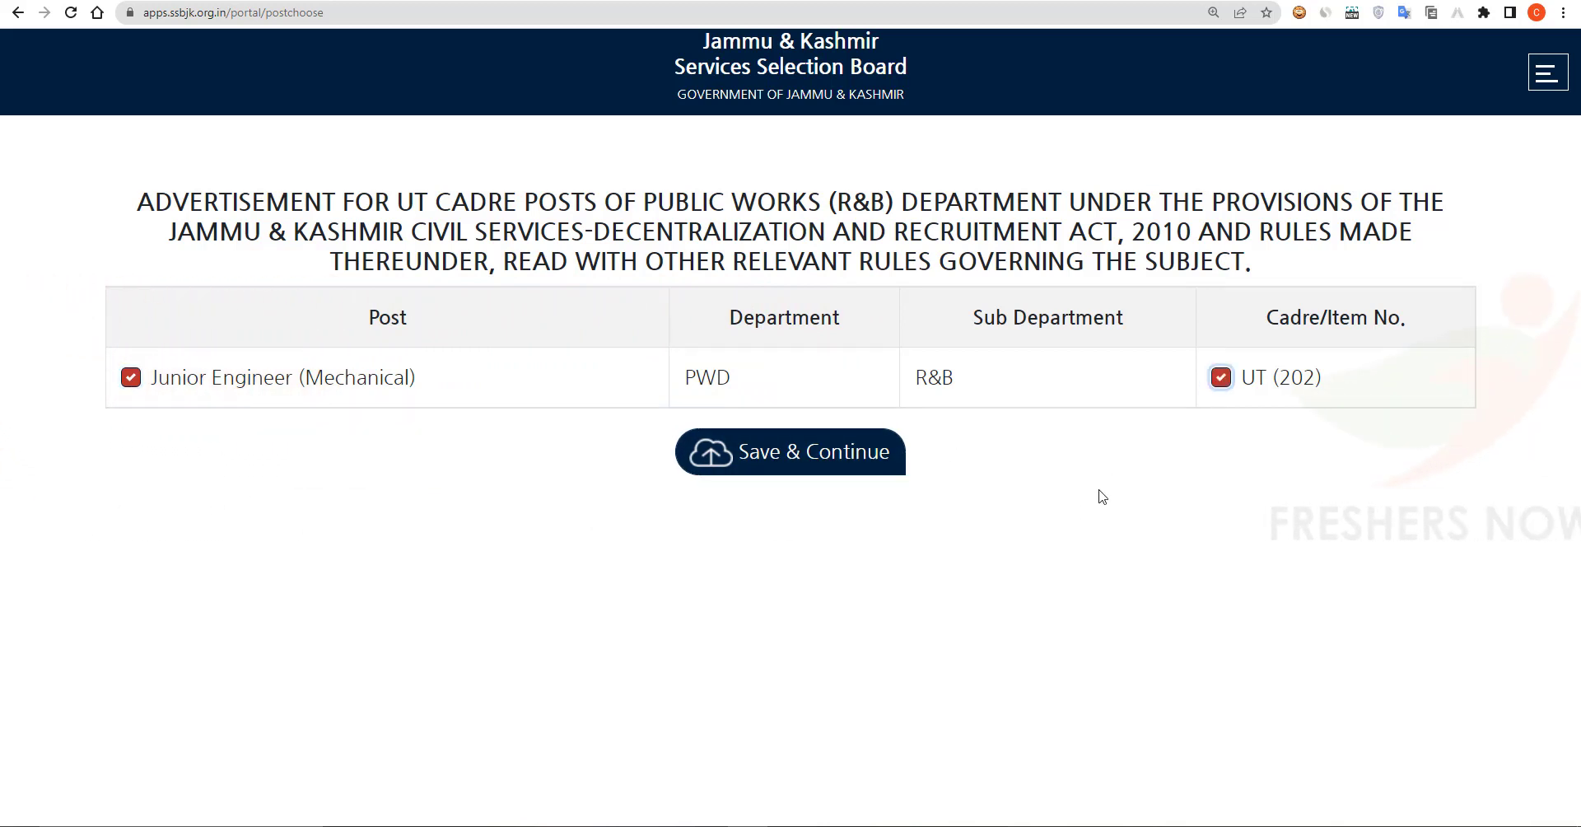
pyautogui.click(811, 455)
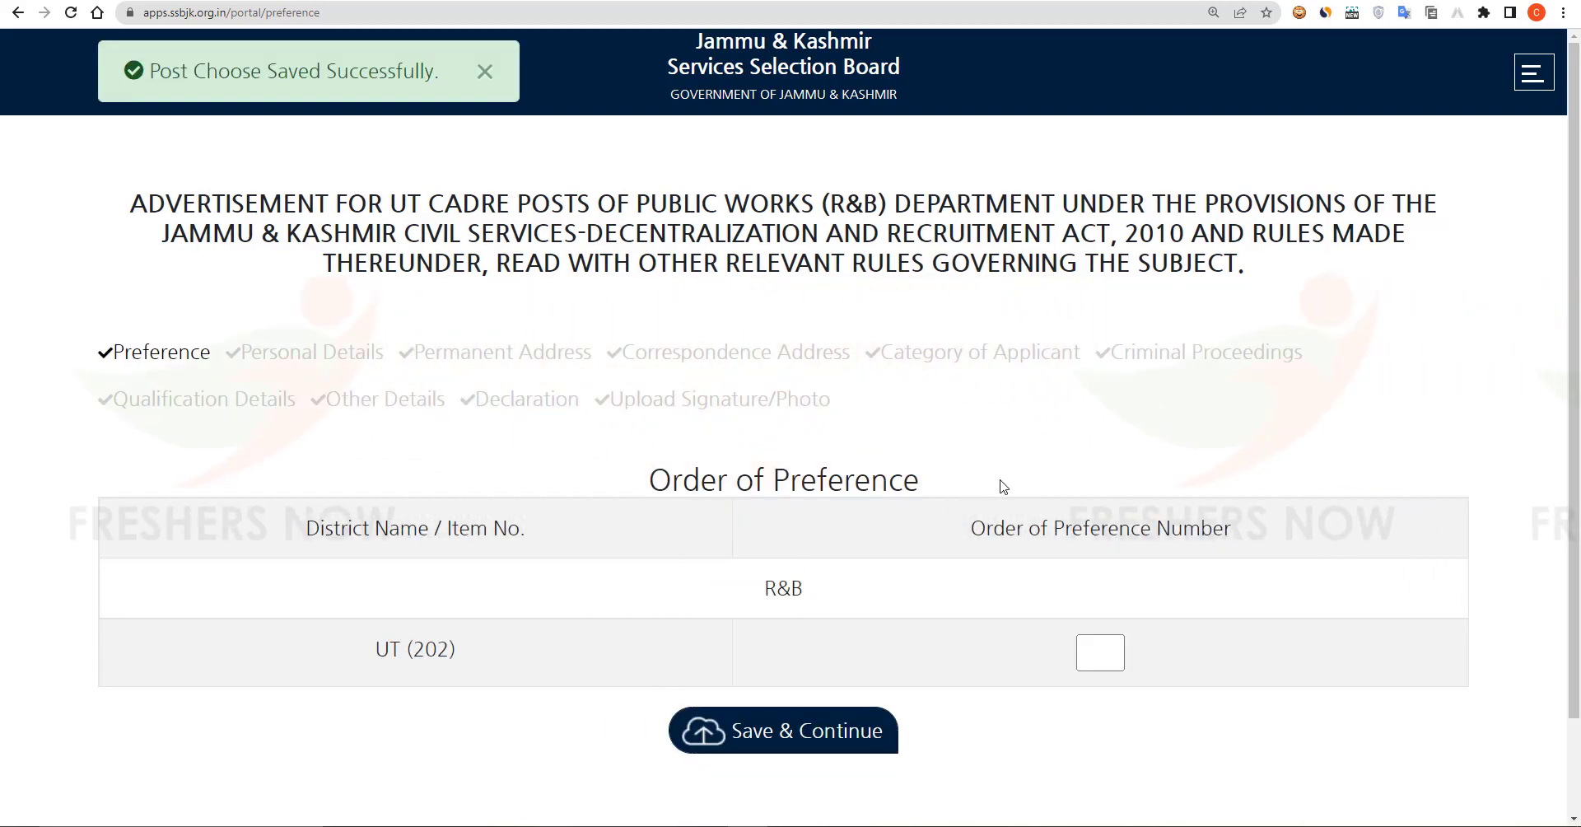
# Set UT (202) to Order of Preference number 1.
pyautogui.scroll(-1, 1002, 487)
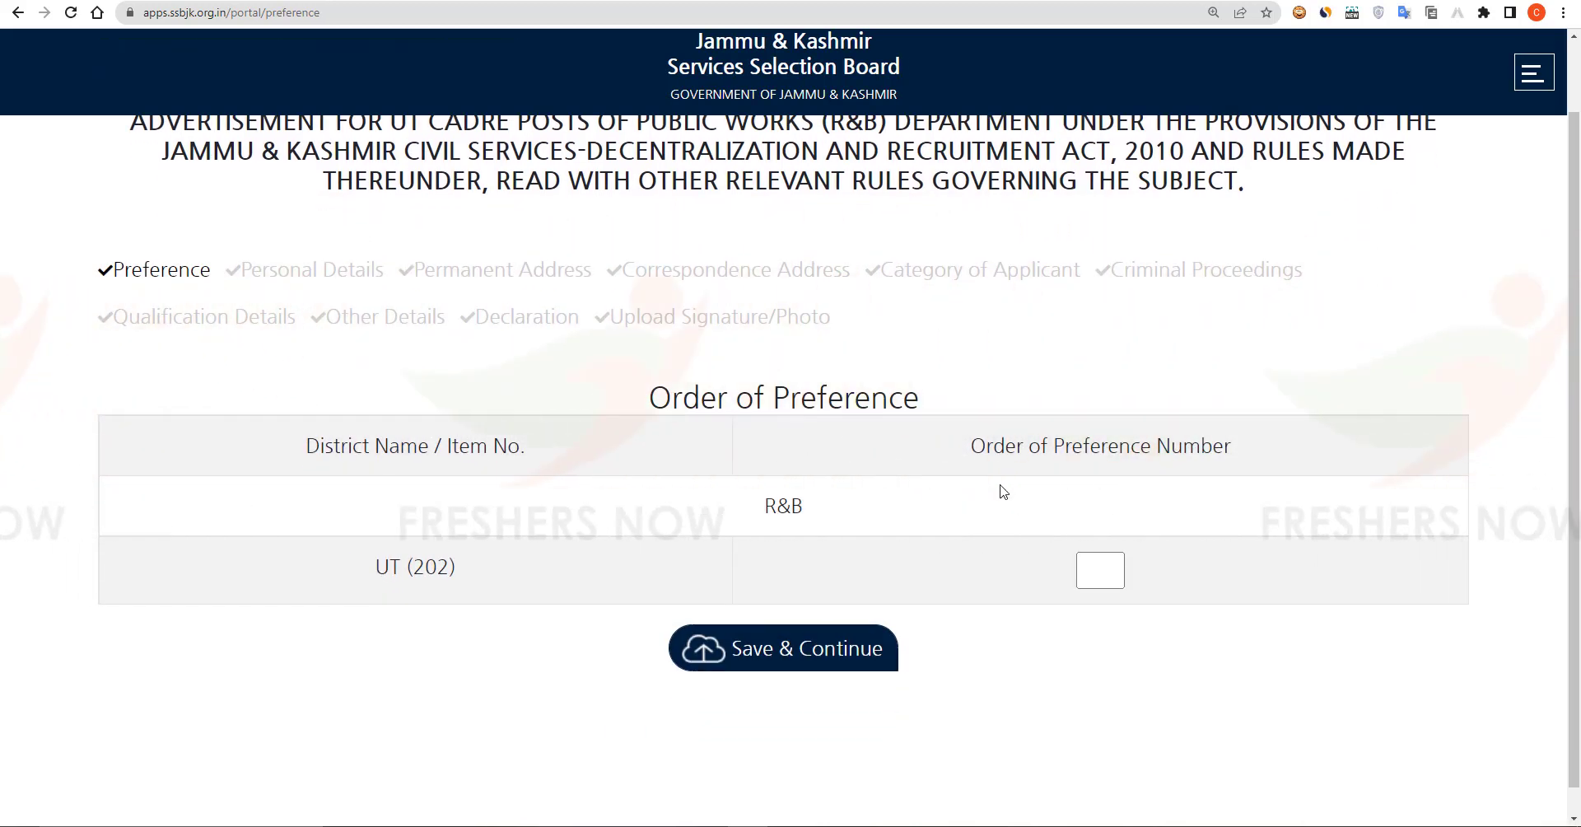
pyautogui.scroll(1, 1002, 487)
pyautogui.click(1110, 661)
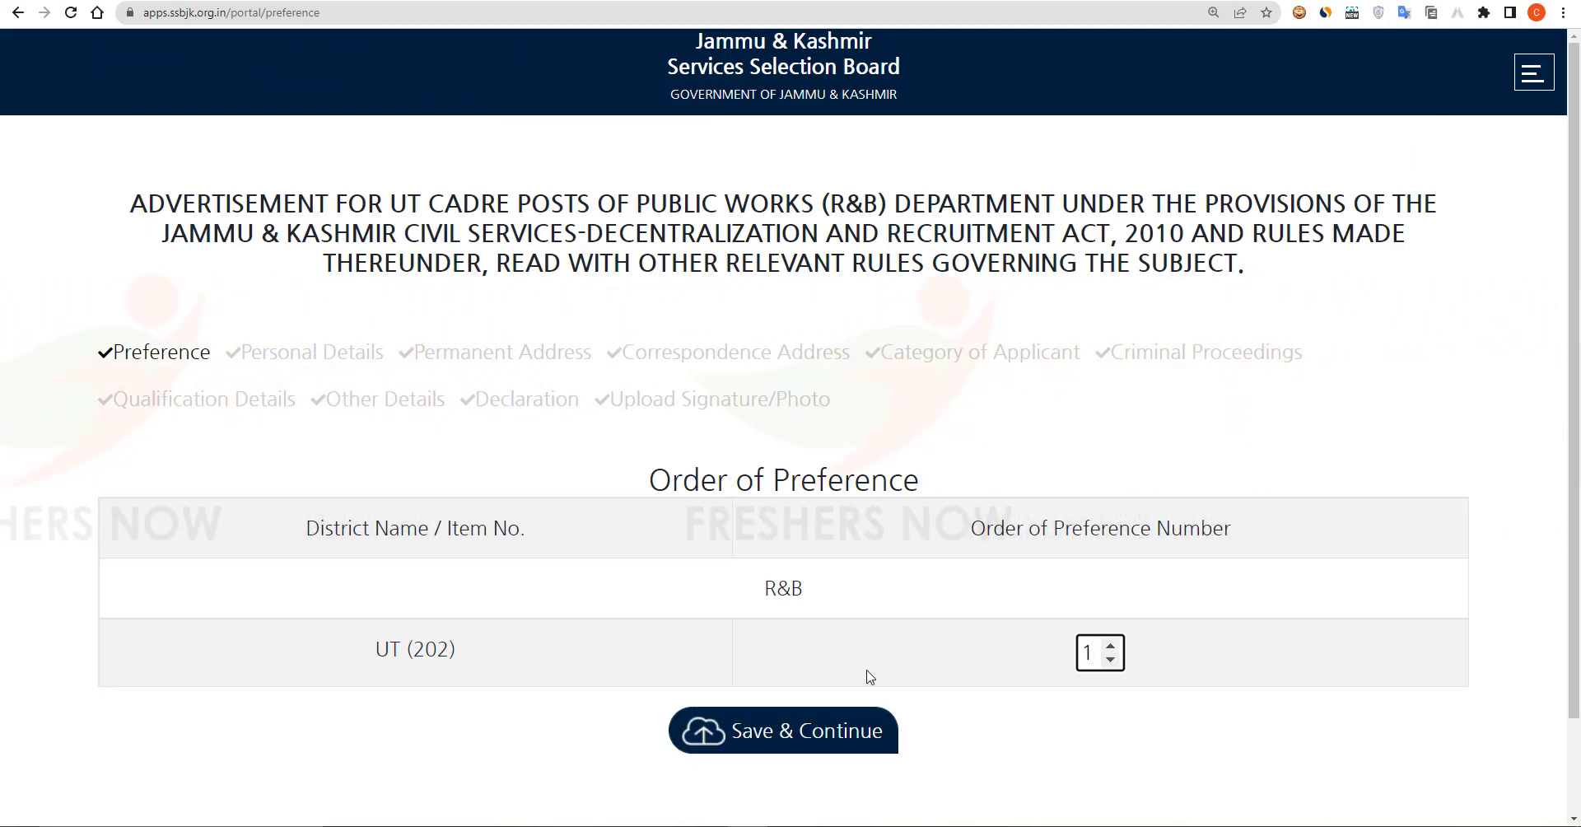
pyautogui.scroll(-1, 827, 657)
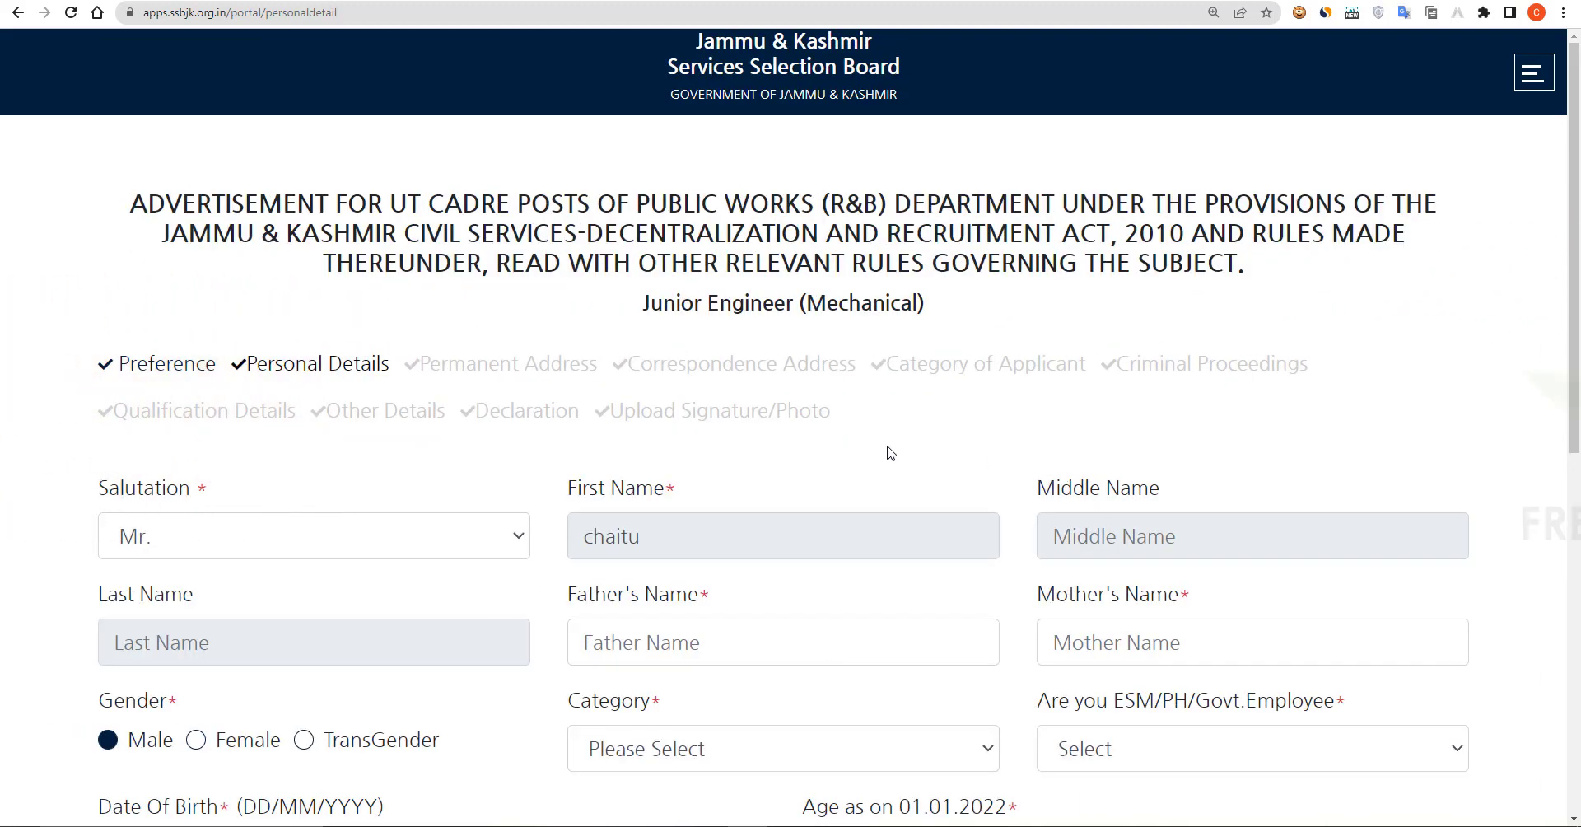
# Keep salutation Mr. and enter the father's and mother's names.
pyautogui.scroll(-1, 893, 449)
pyautogui.scroll(-1, 901, 445)
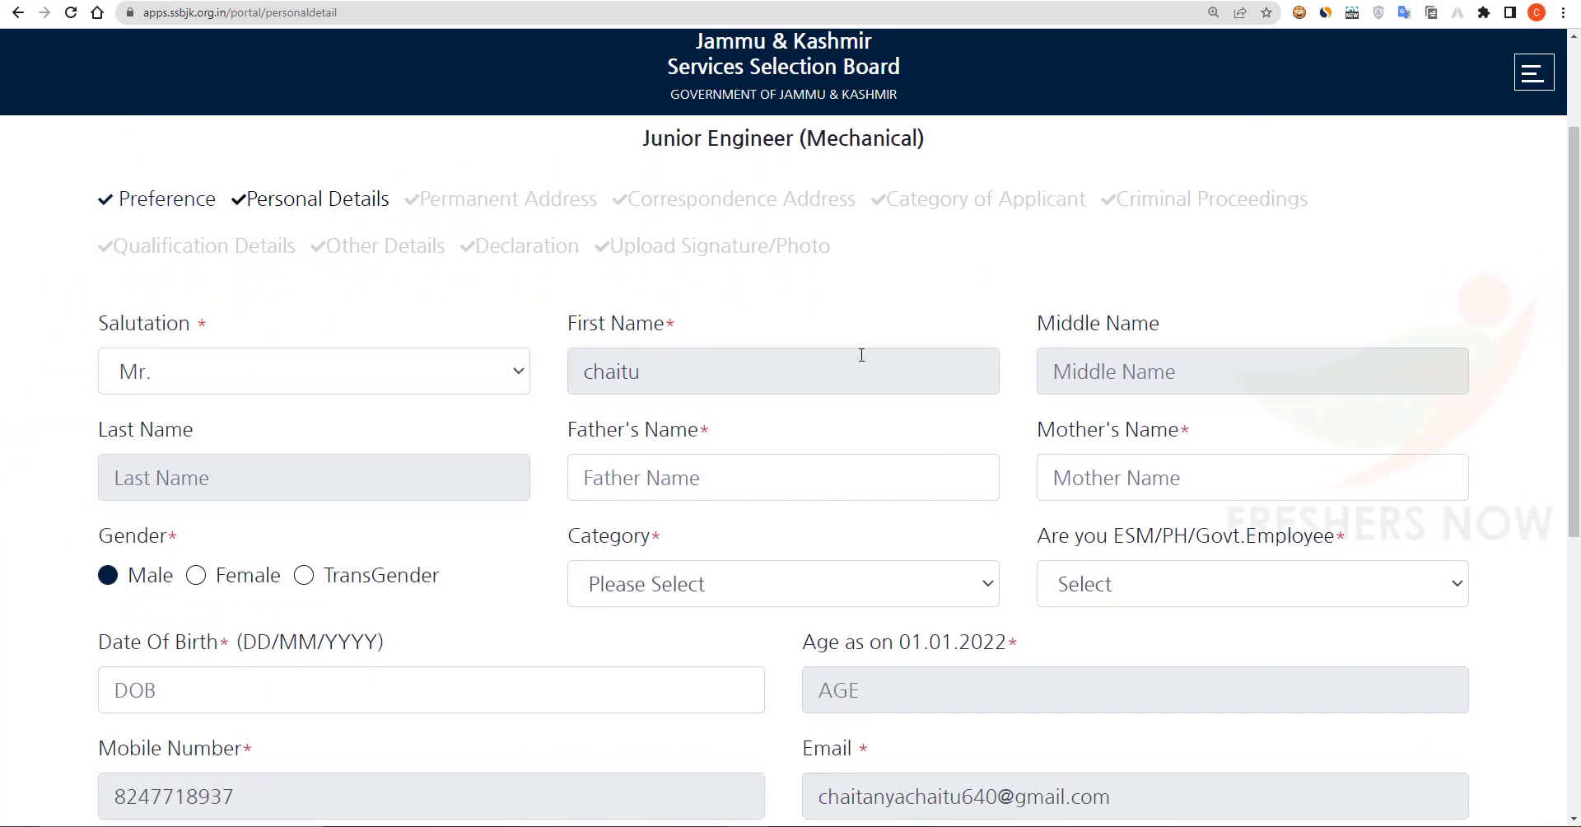
pyautogui.scroll(-1, 776, 339)
pyautogui.scroll(-1, 494, 329)
pyautogui.click(342, 207)
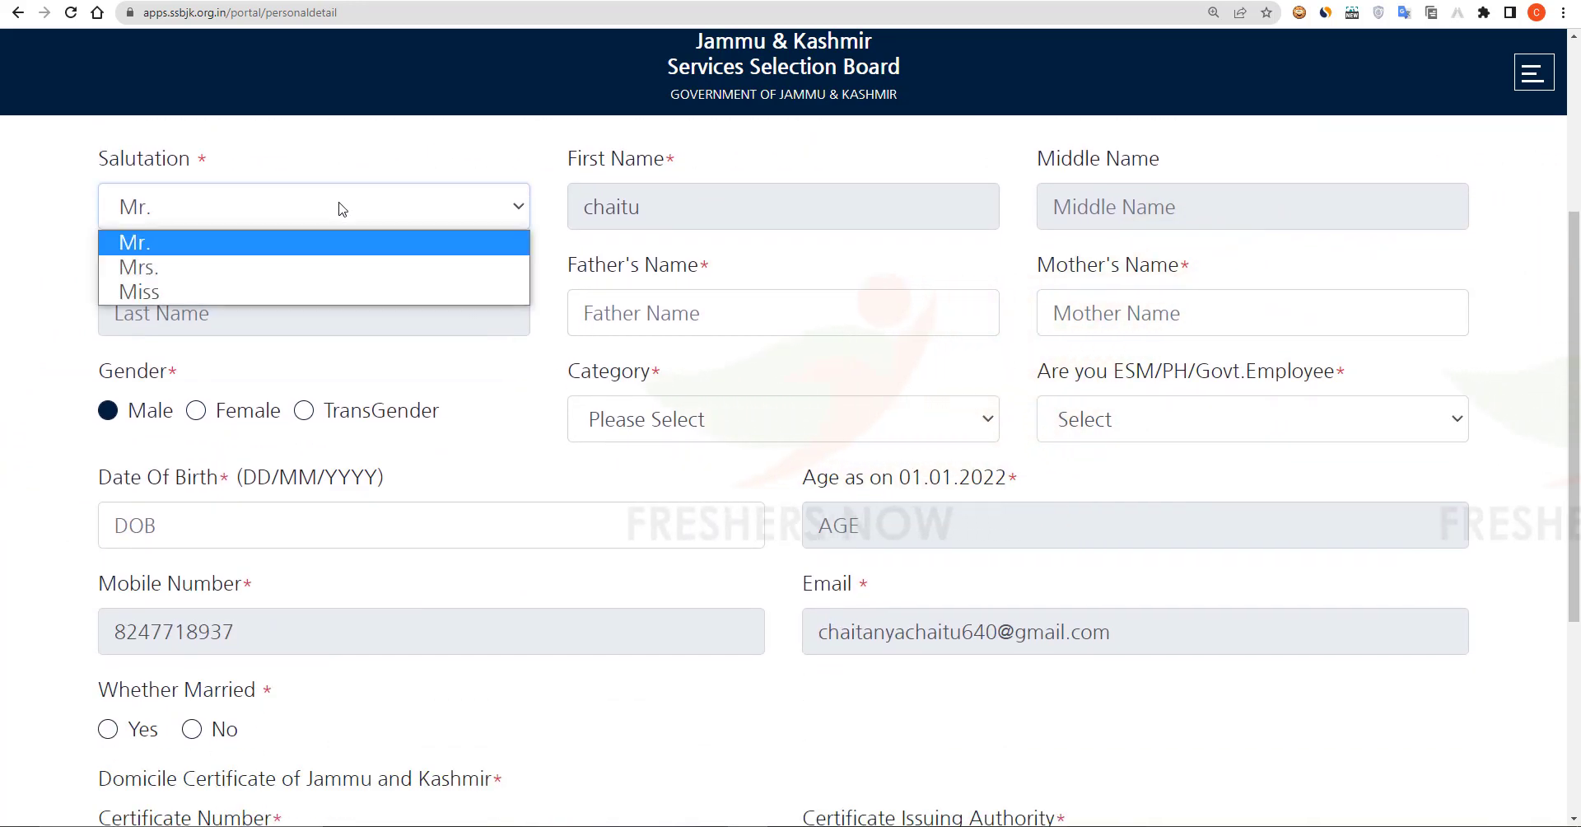
pyautogui.click(342, 207)
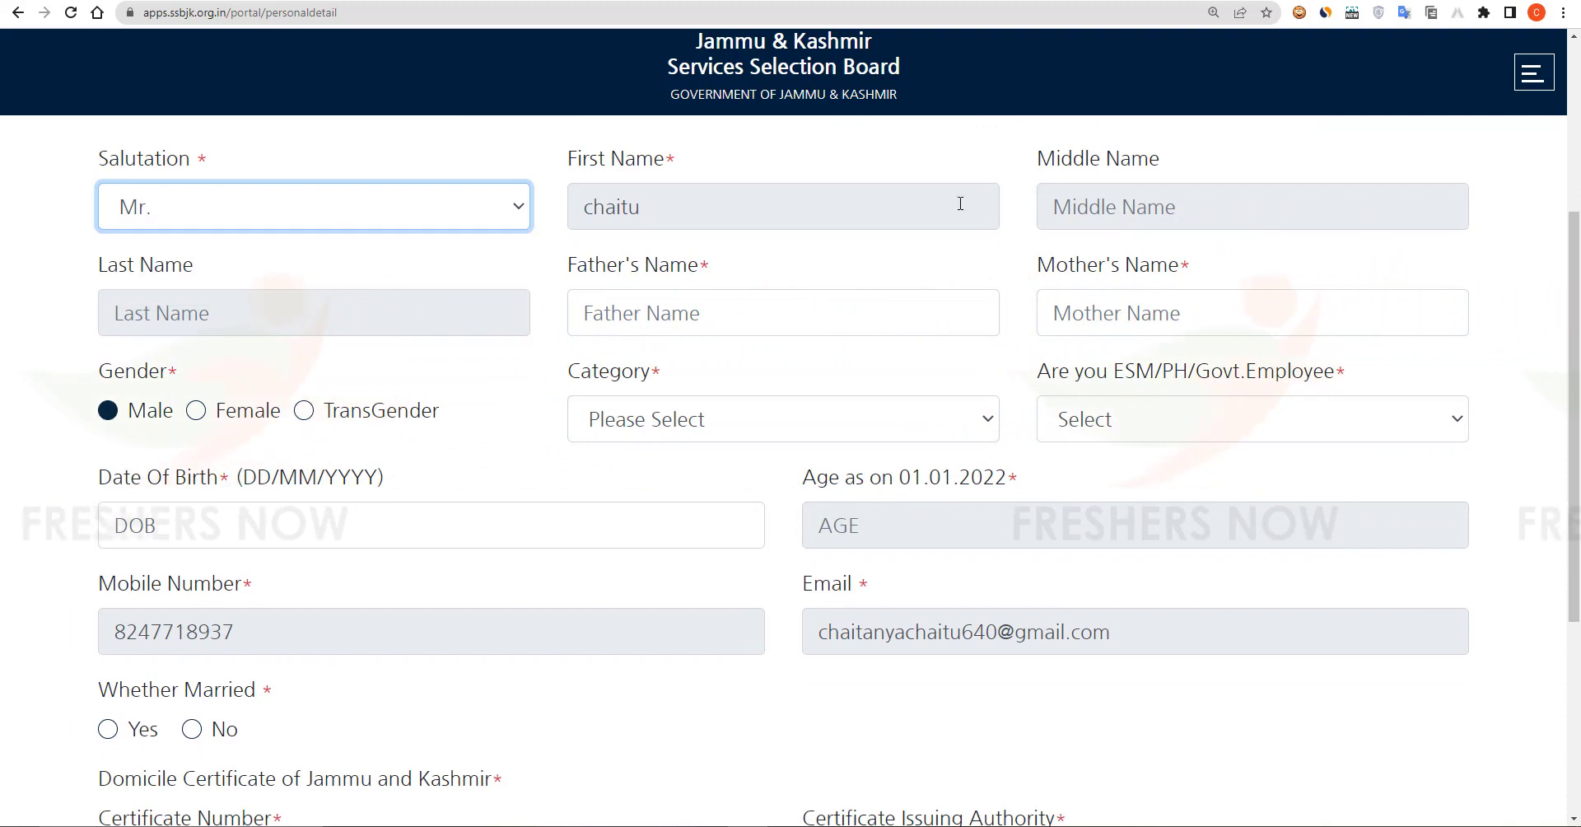
pyautogui.click(824, 318)
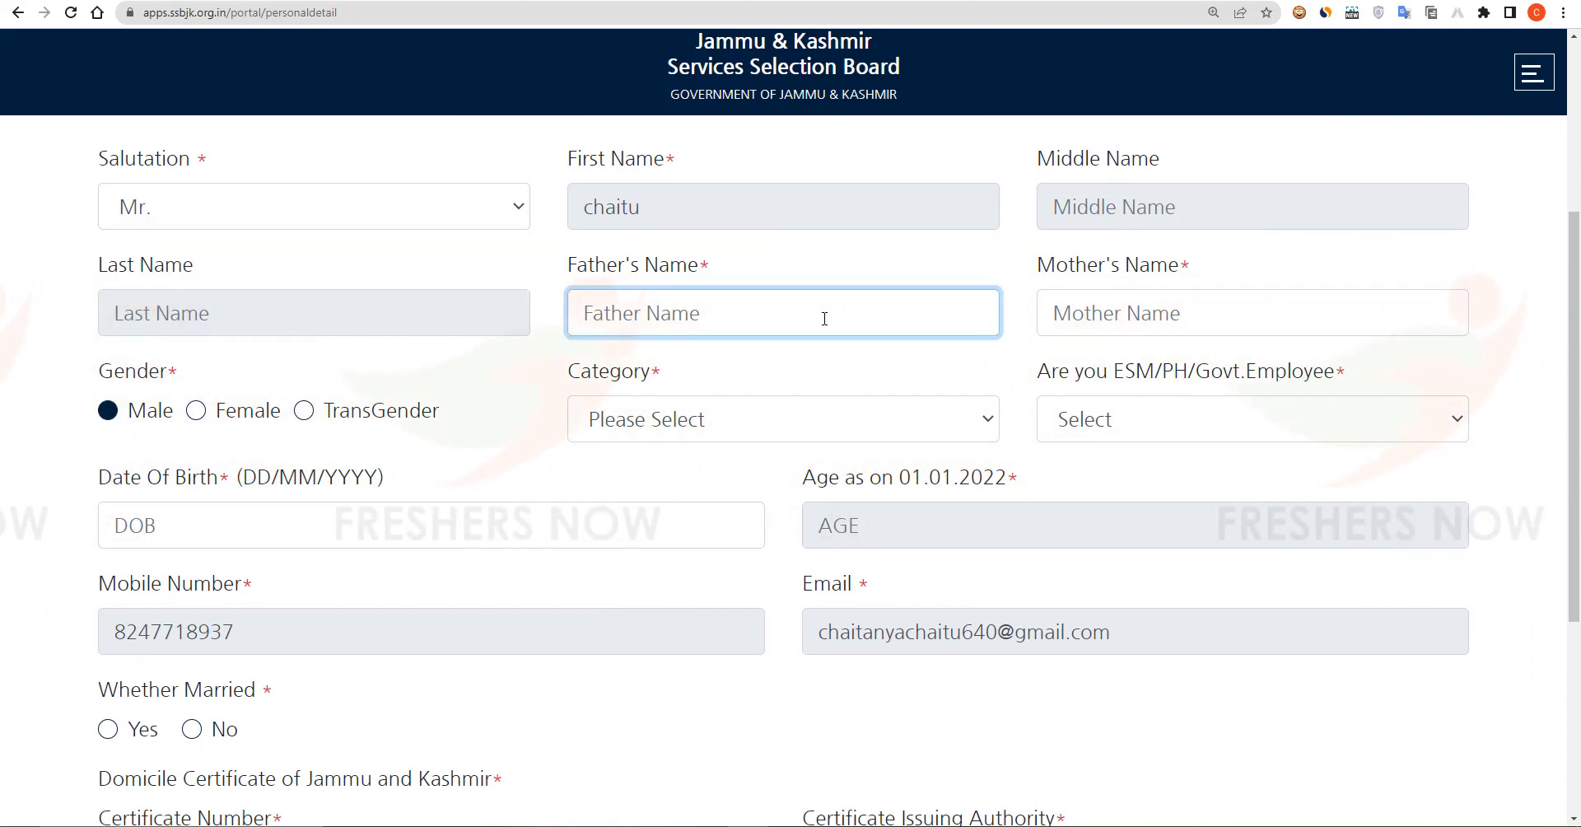
pyautogui.write('Naga')
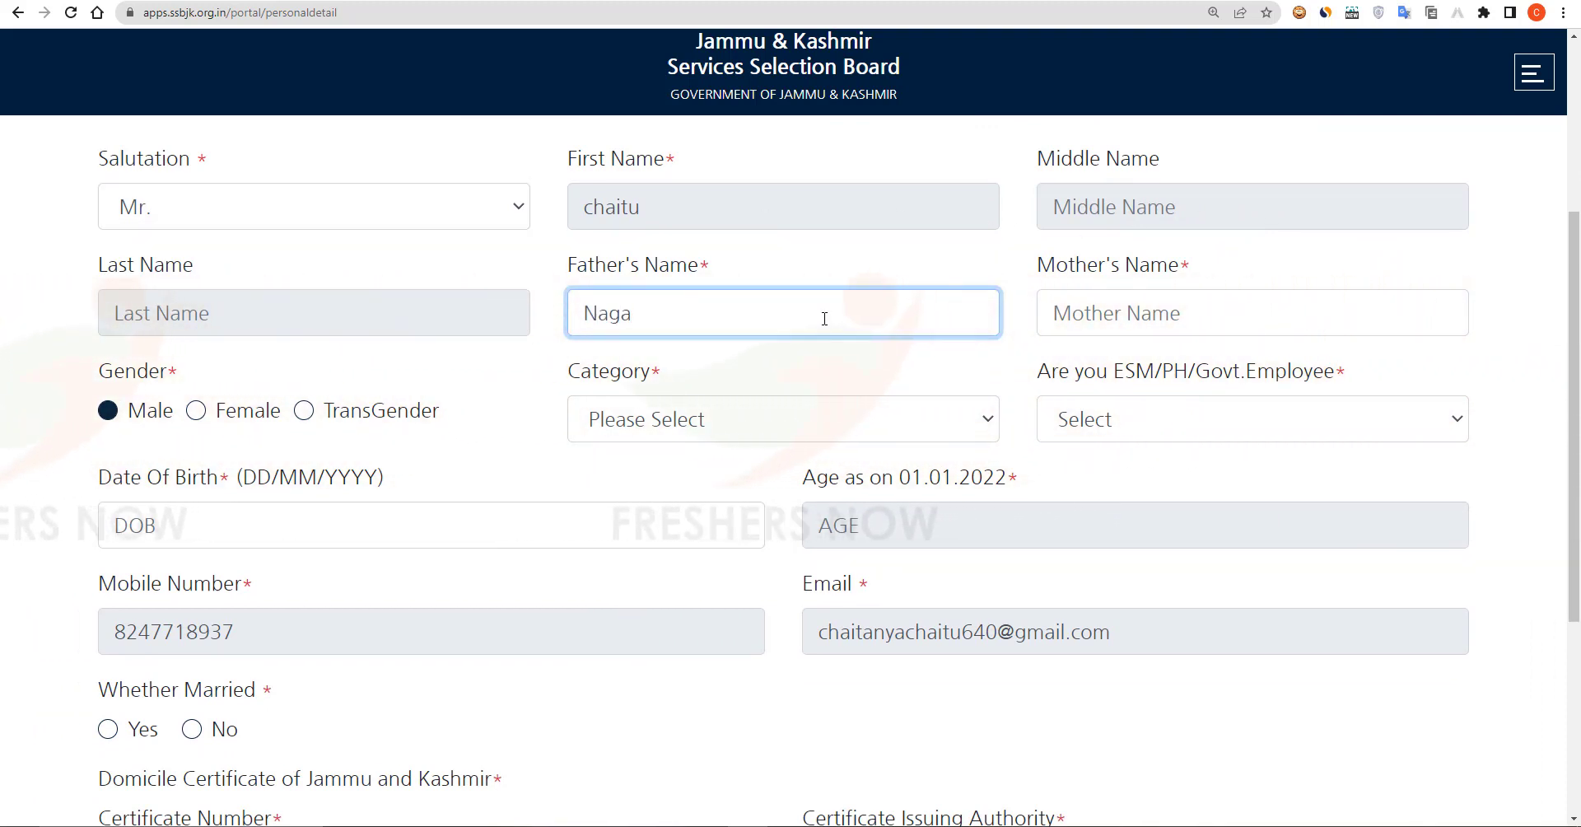
pyautogui.write('rjuna')
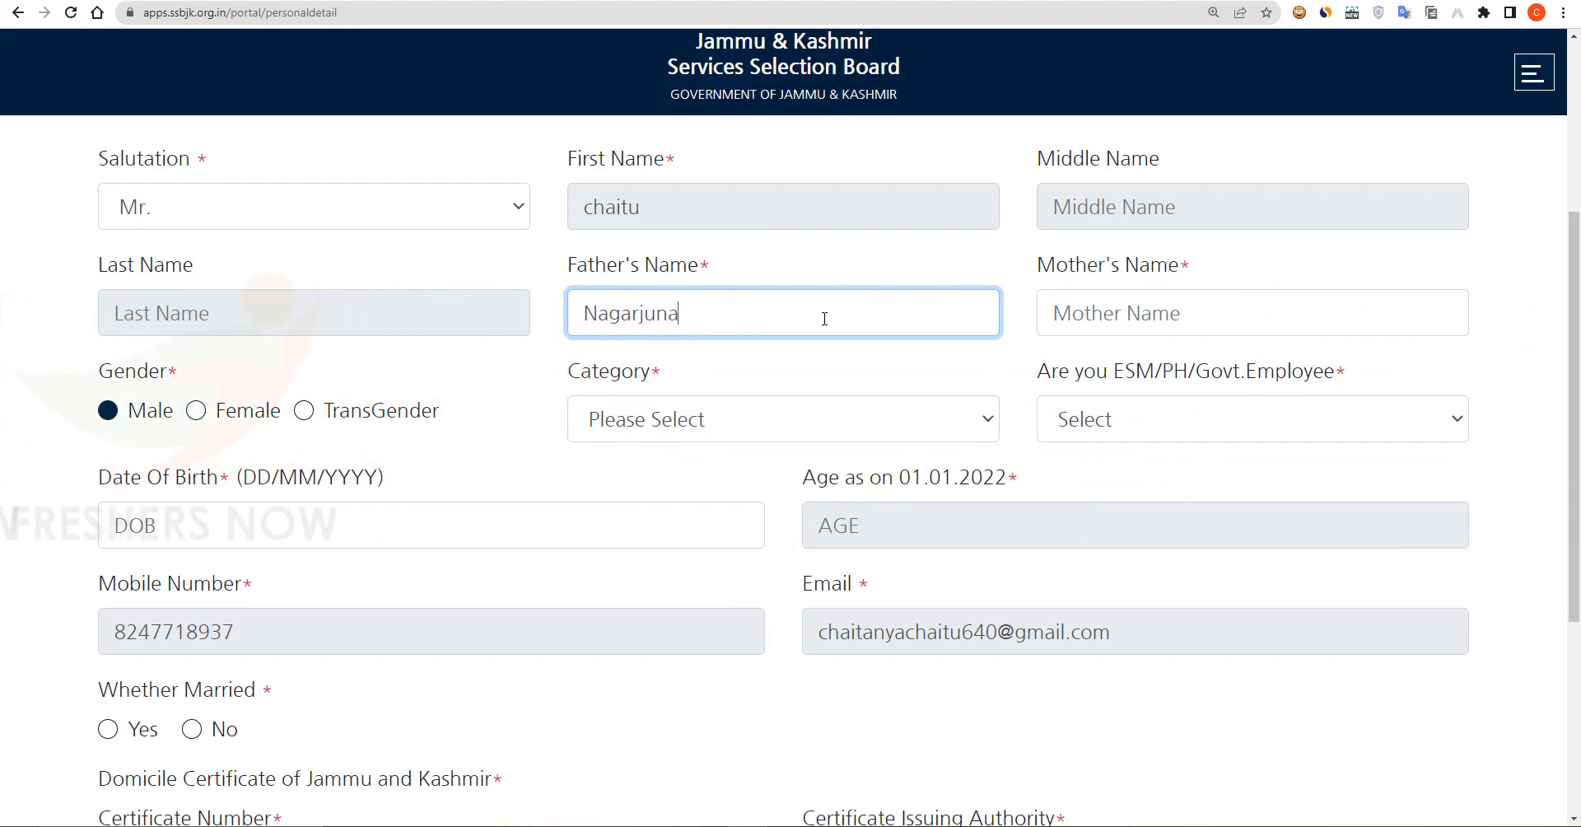
pyautogui.click(1211, 317)
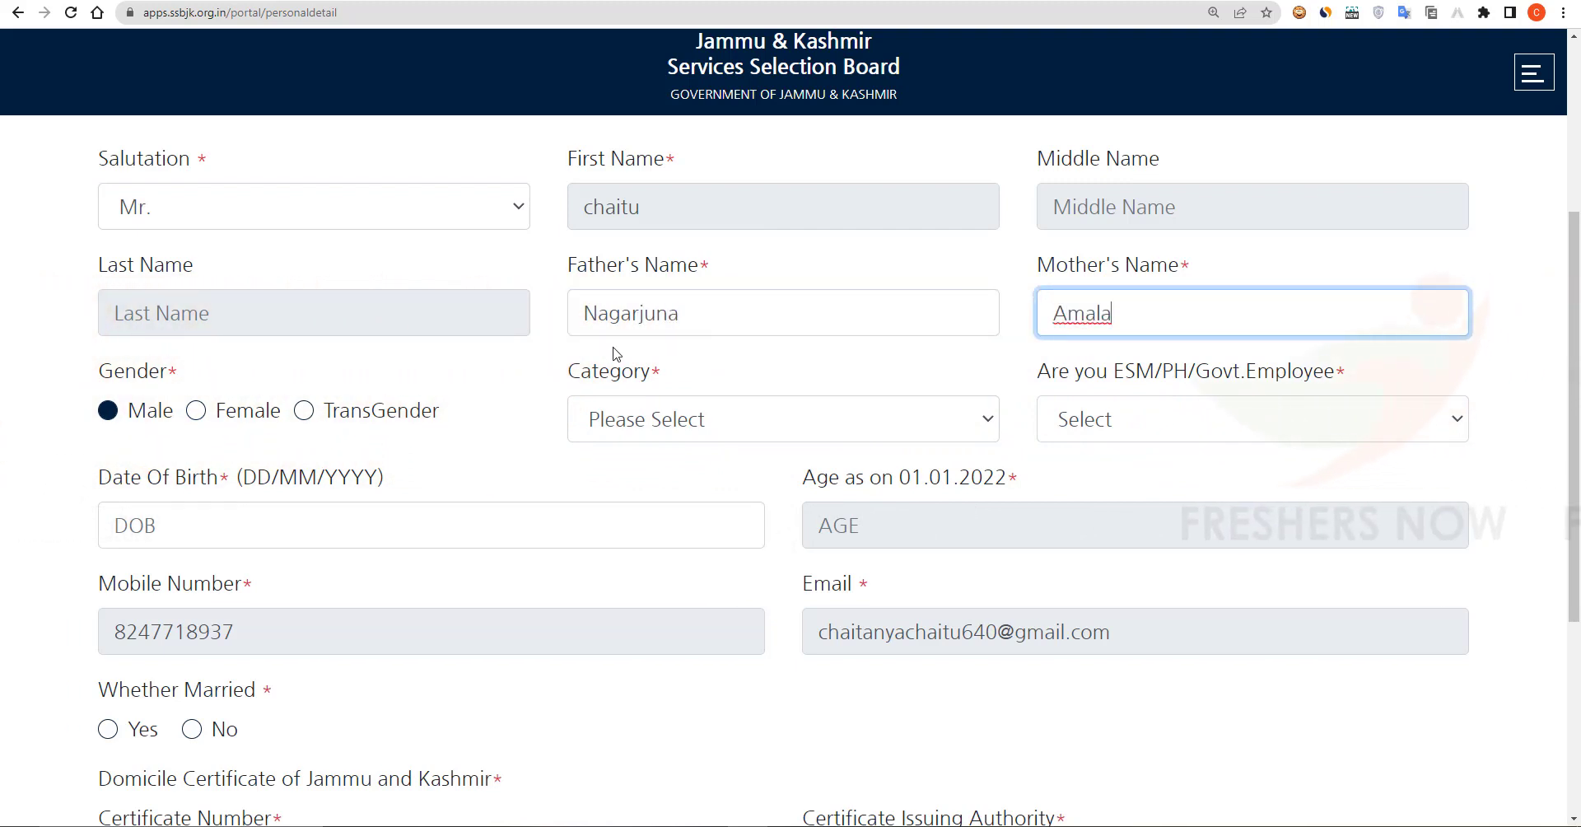
pyautogui.scroll(-1, 615, 354)
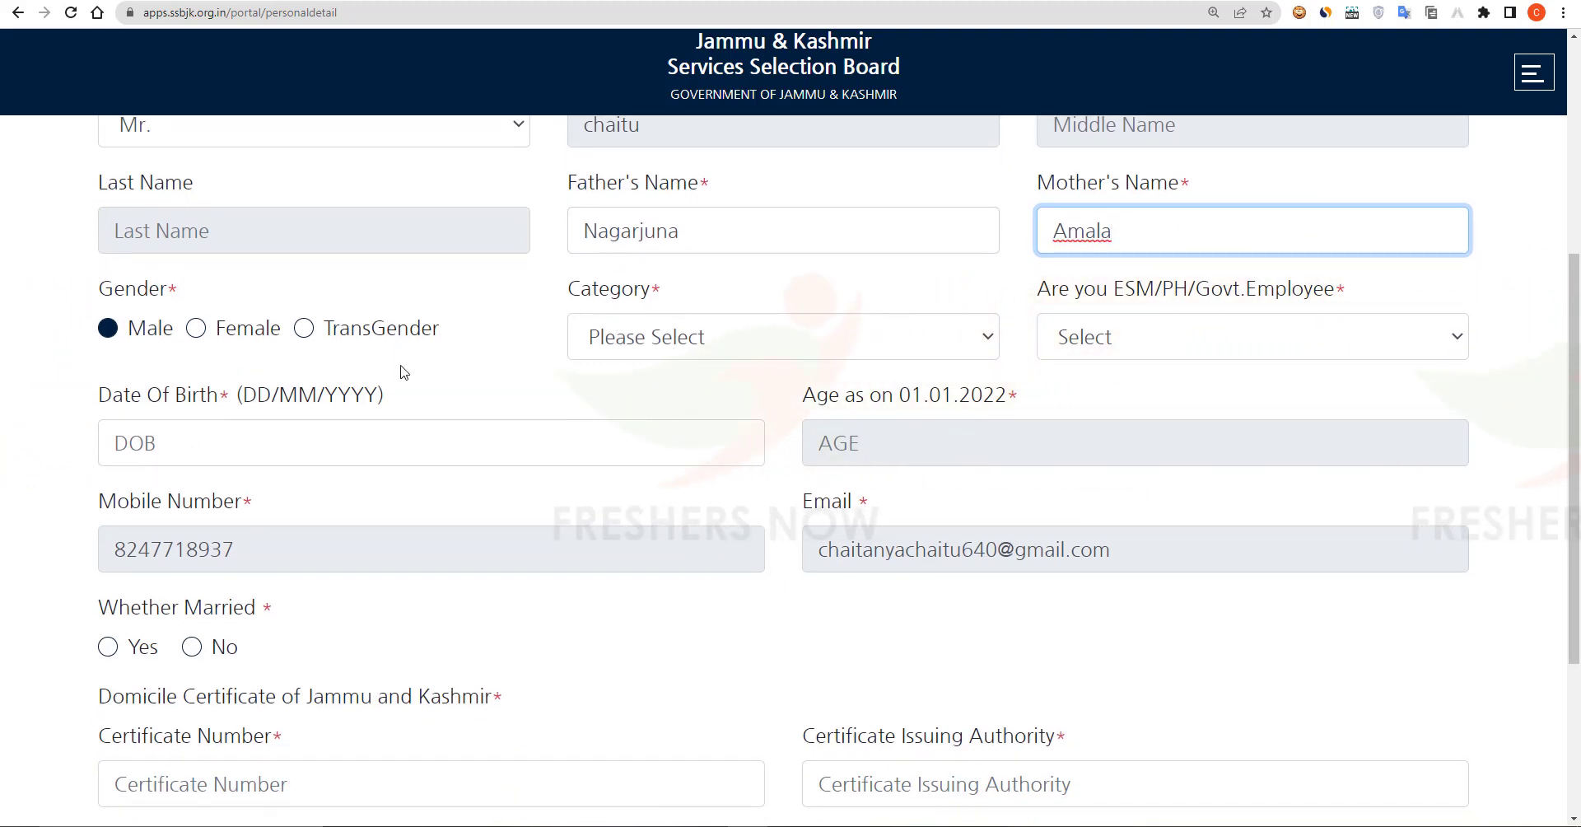
# Set Category to Scheduled Castes (SC) and ESM/PH/Govt. Employee to NO.
pyautogui.click(778, 346)
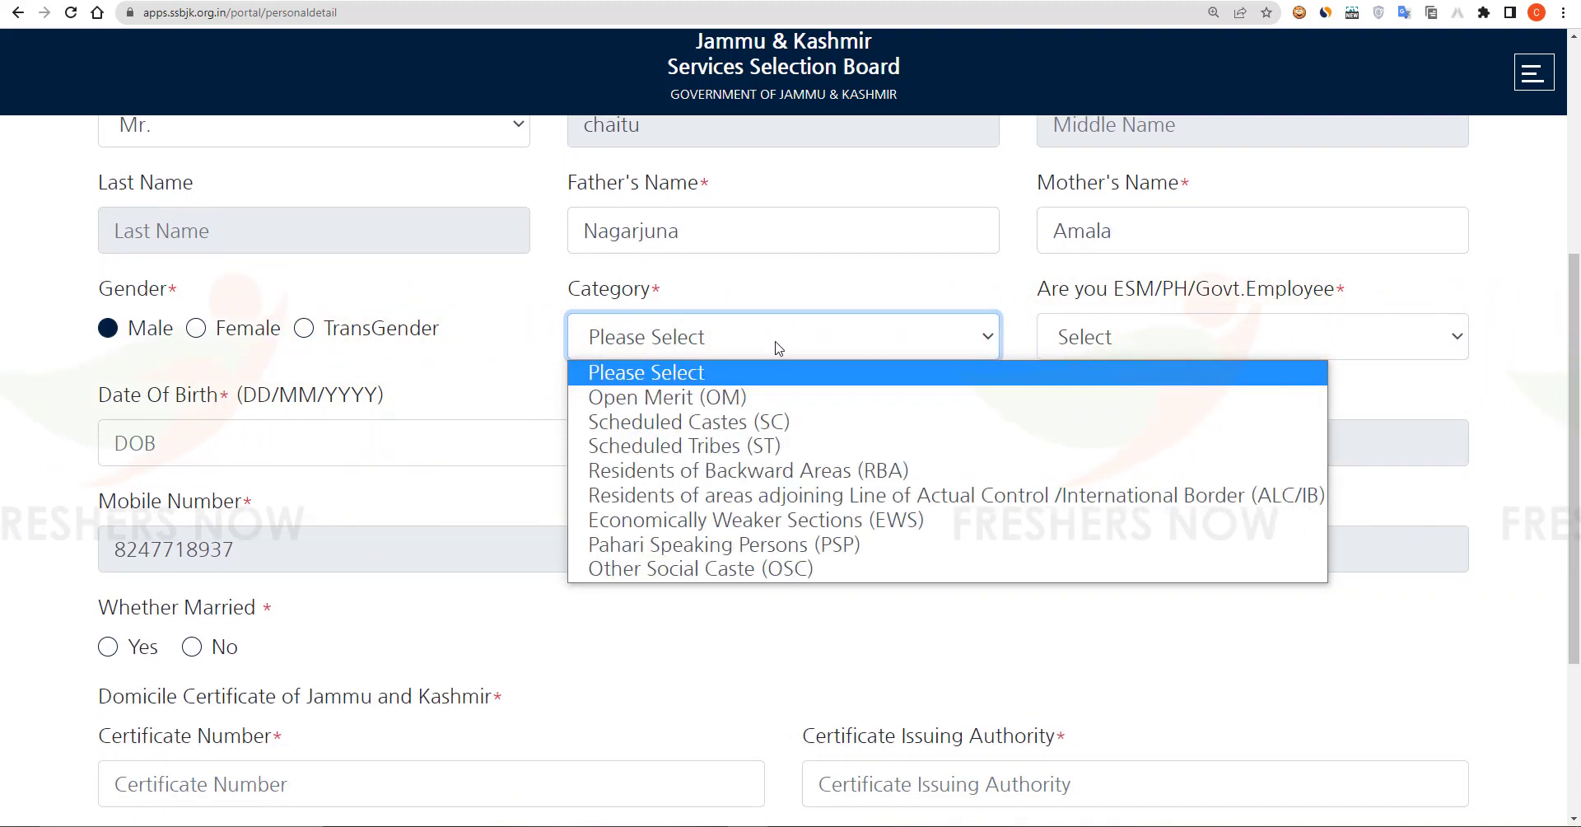
pyautogui.click(1013, 421)
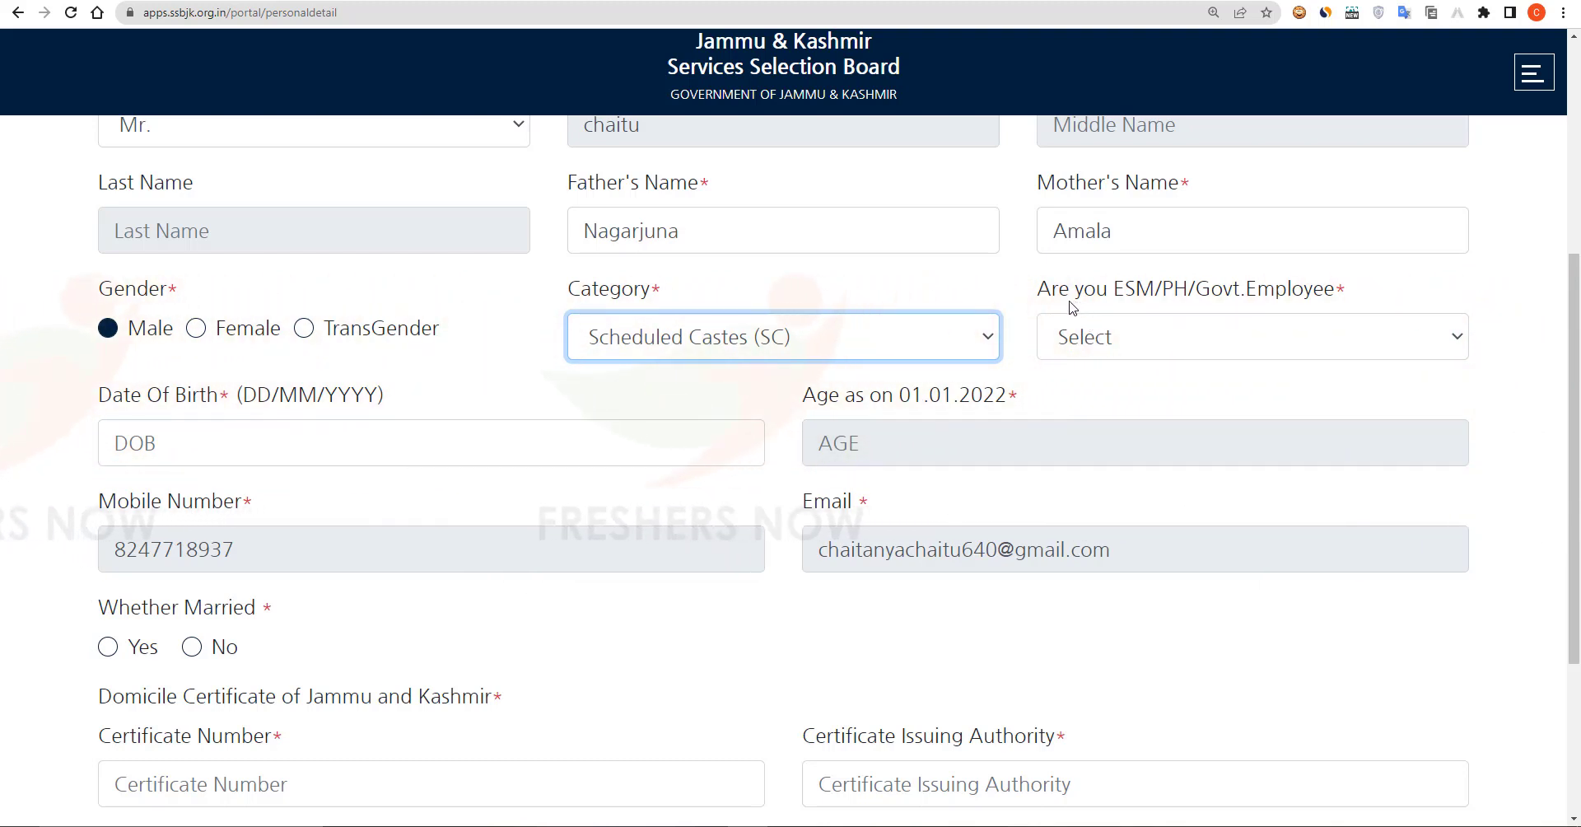
pyautogui.click(1259, 335)
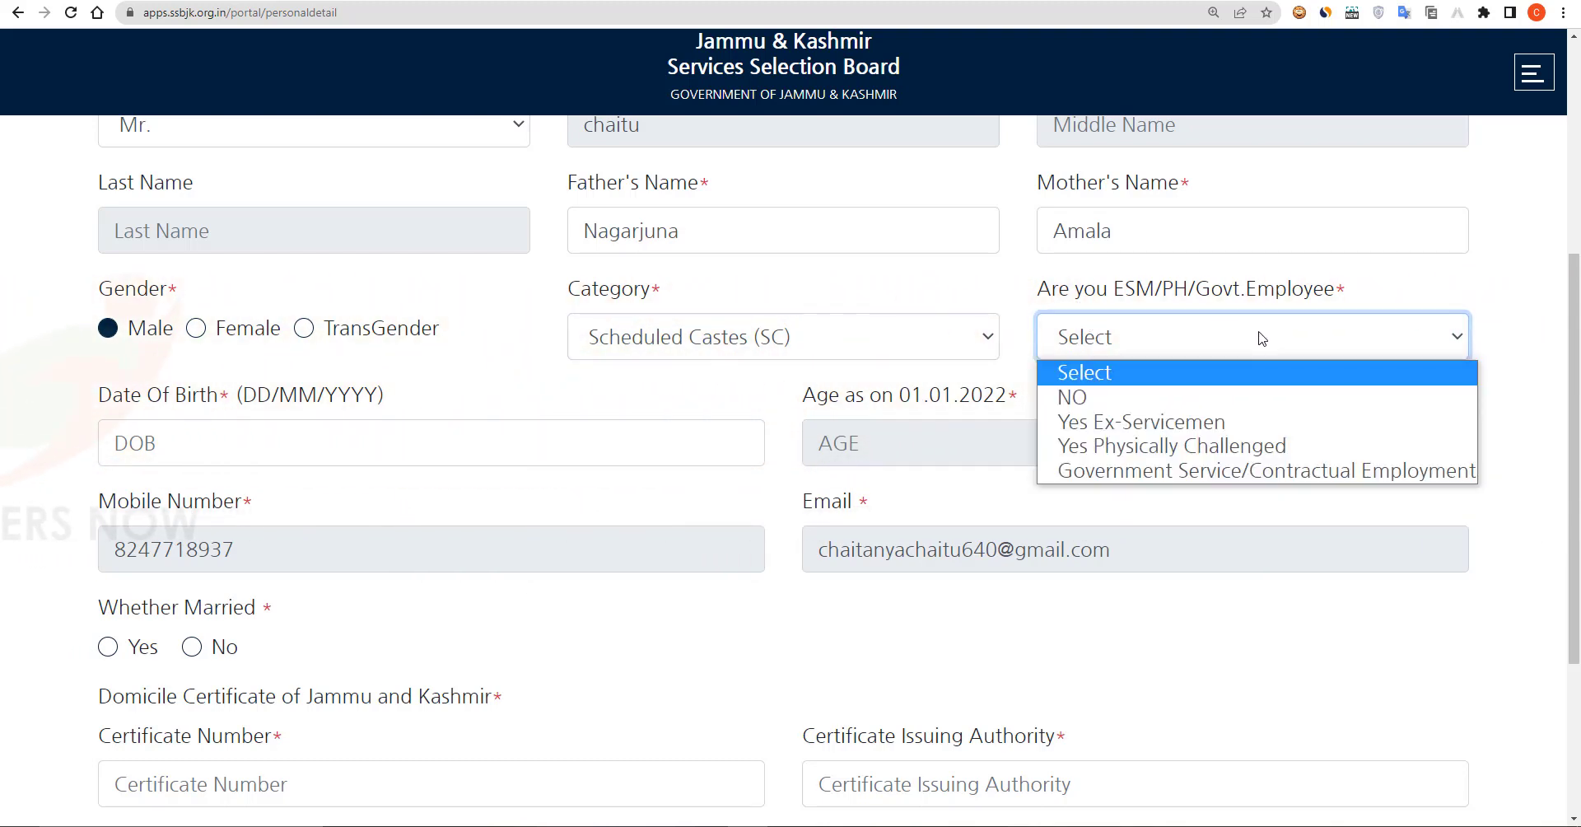
pyautogui.click(1279, 404)
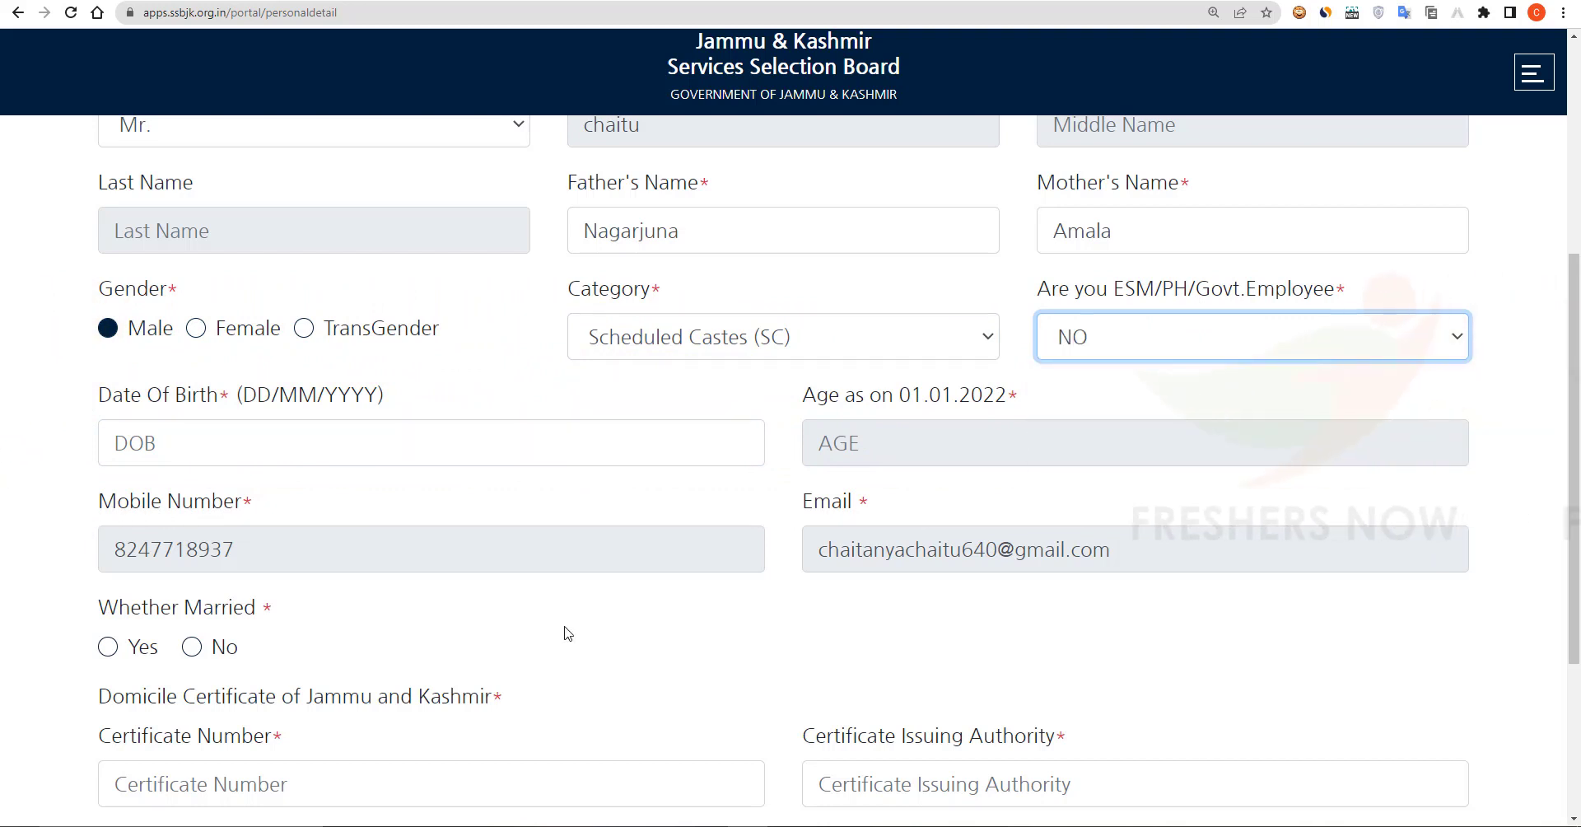
pyautogui.click(188, 449)
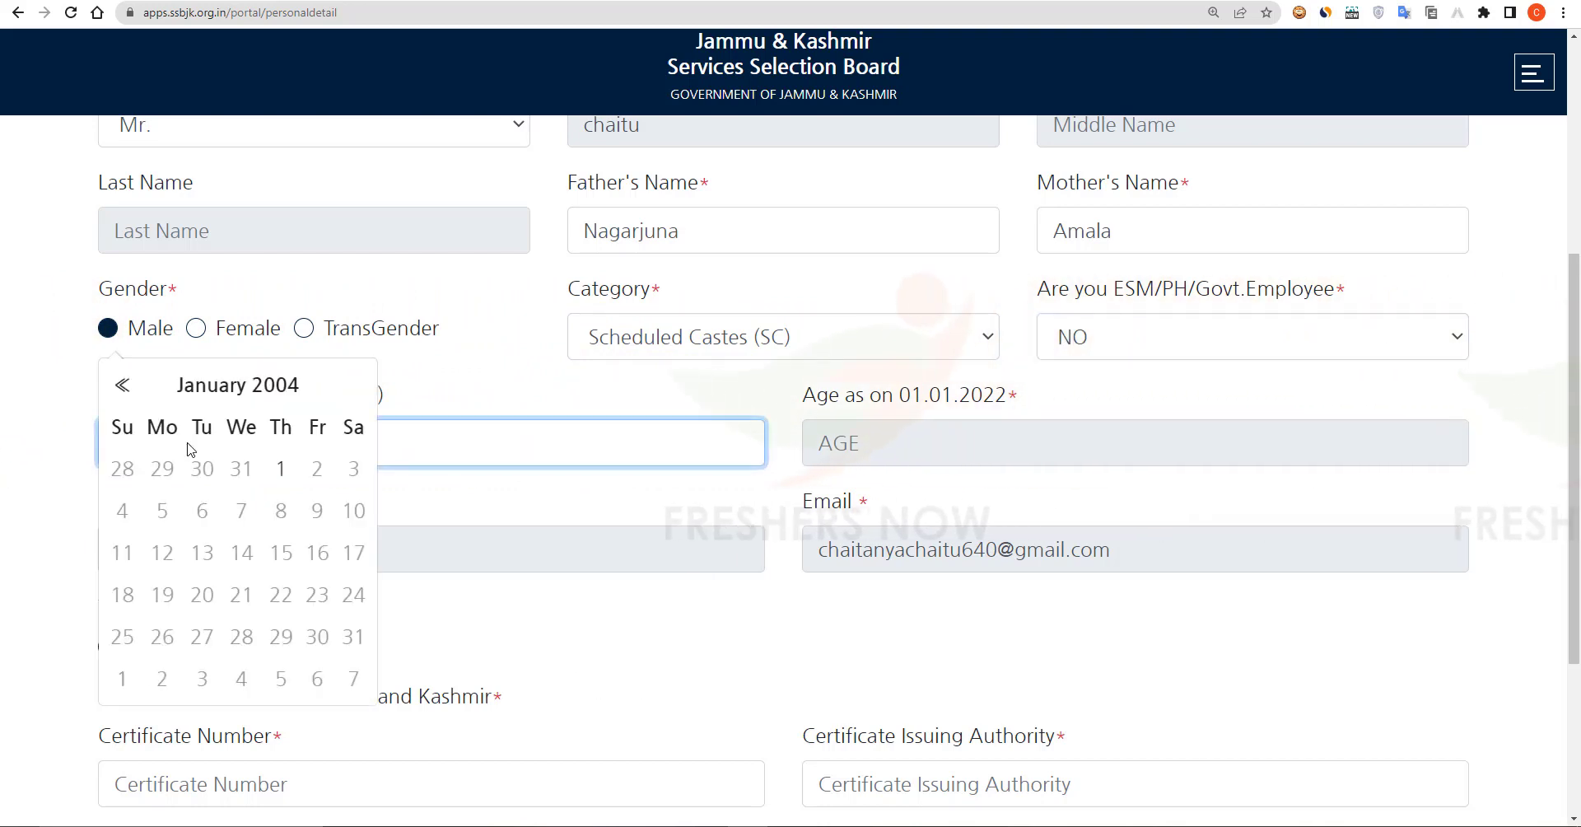
pyautogui.click(238, 384)
pyautogui.click(131, 387)
pyautogui.click(123, 385)
pyautogui.click(124, 385)
pyautogui.click(124, 386)
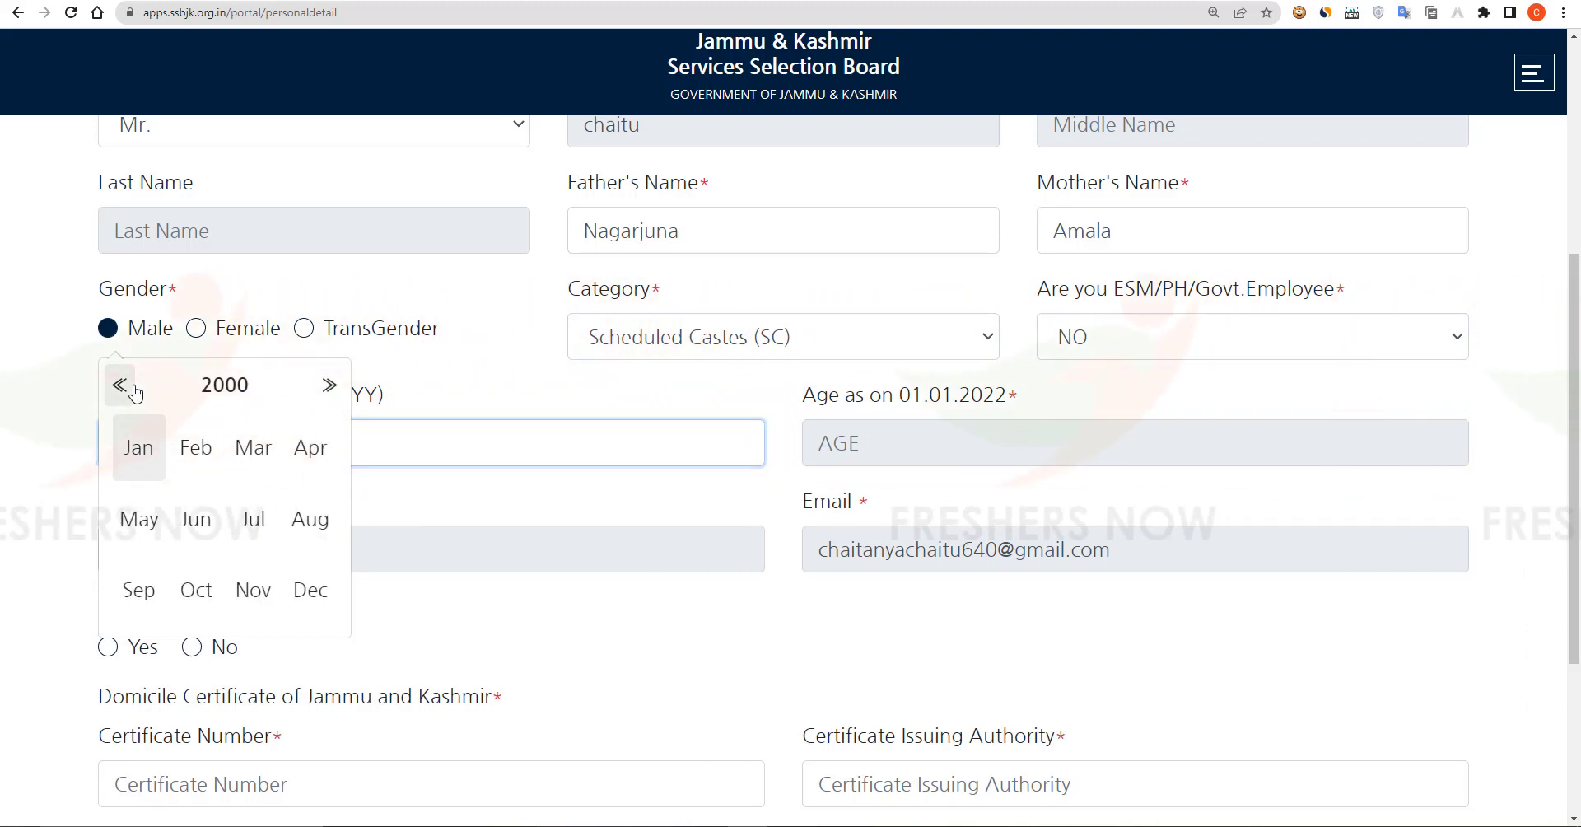
pyautogui.click(123, 385)
pyautogui.click(124, 386)
pyautogui.click(255, 517)
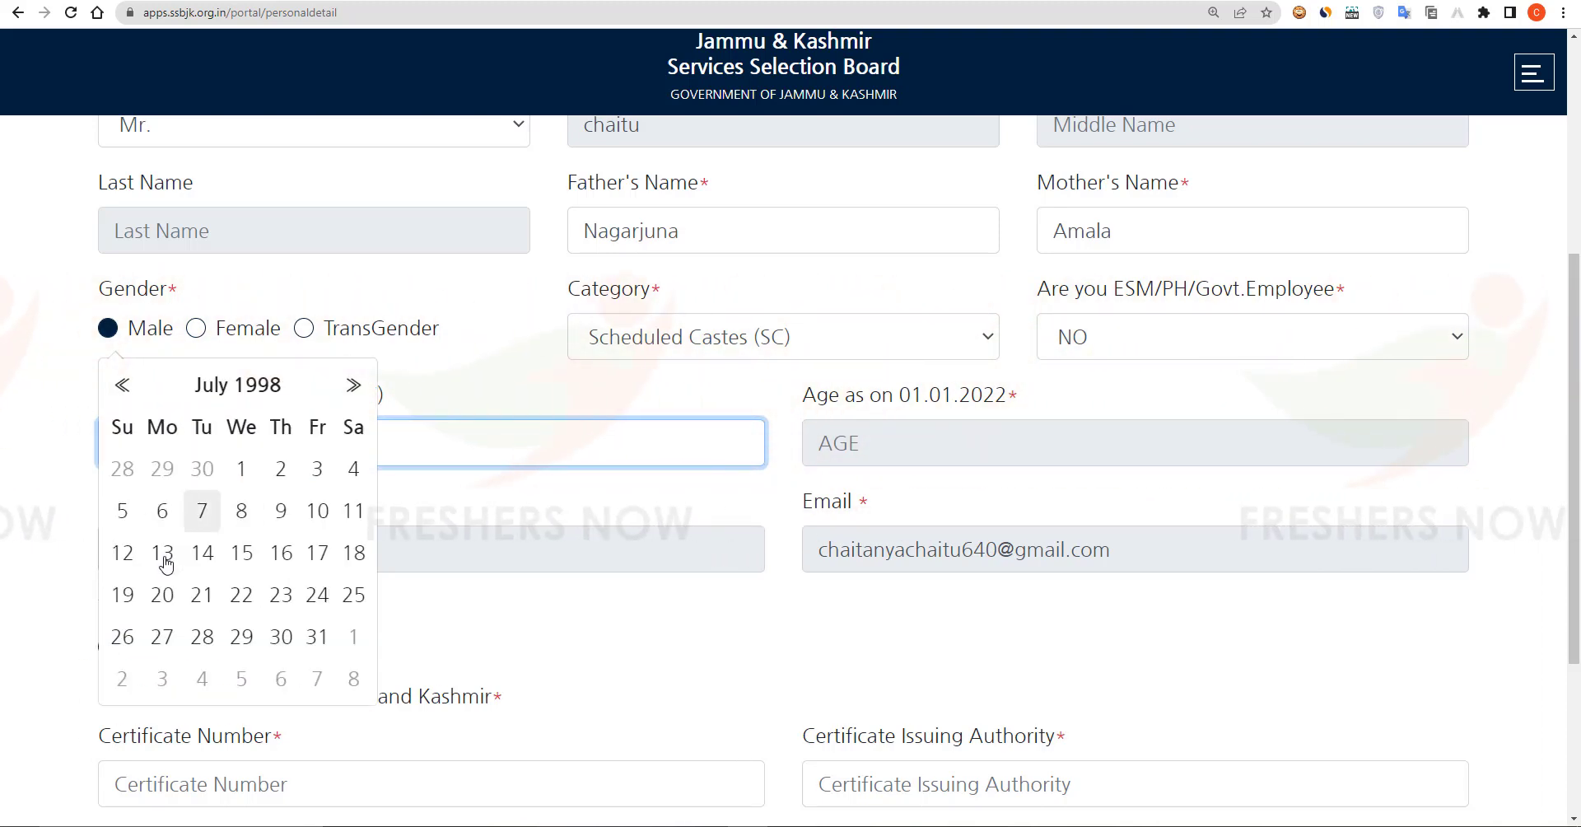
pyautogui.click(205, 552)
pyautogui.scroll(-4, 969, 510)
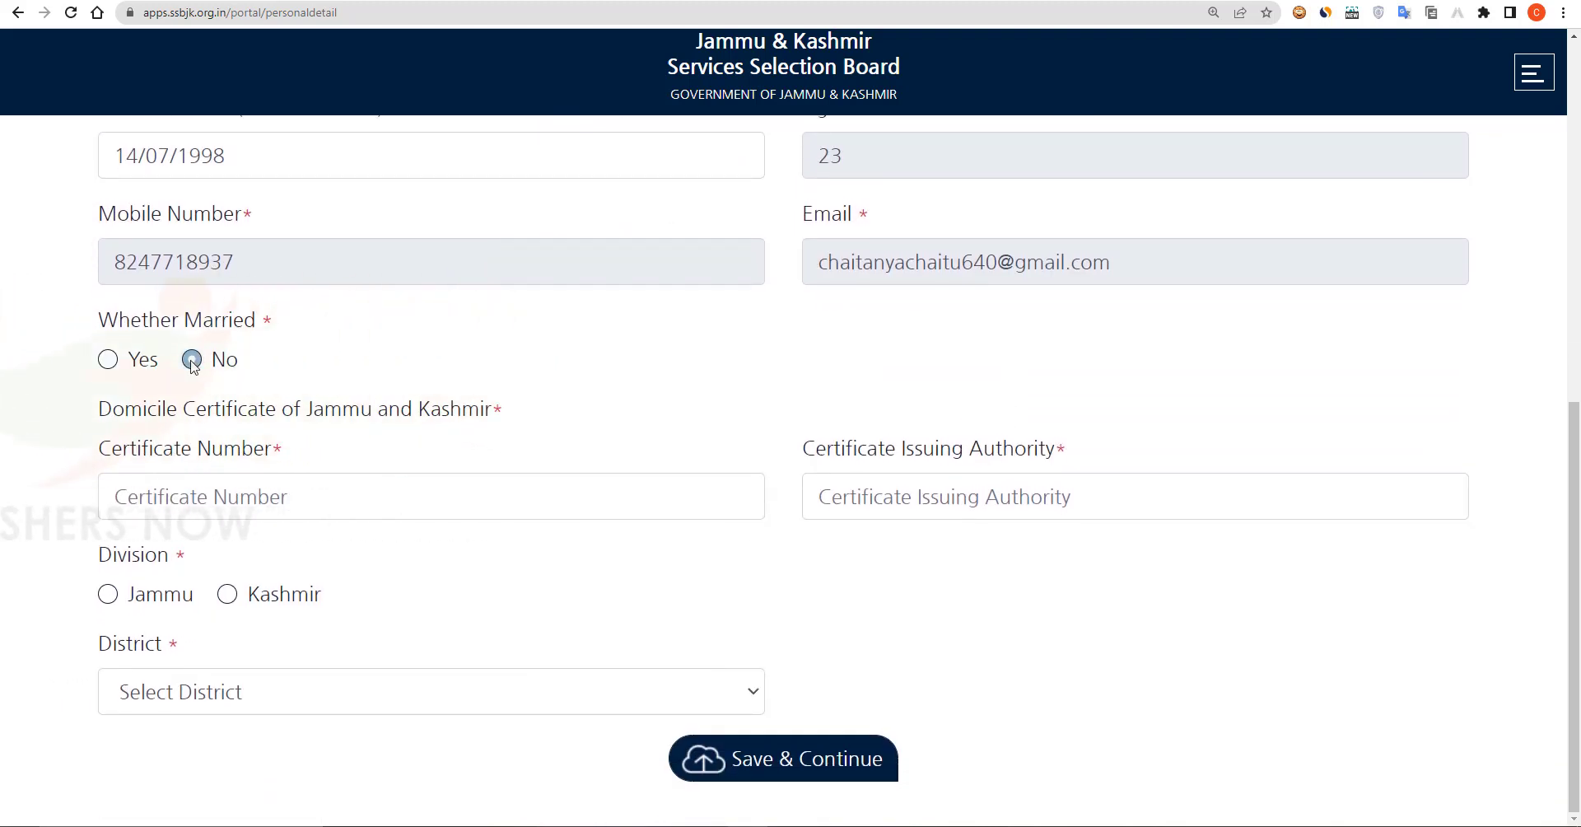
# Fill domicile certificate details, select Jammu division and district, and save personal details.
pyautogui.click(369, 503)
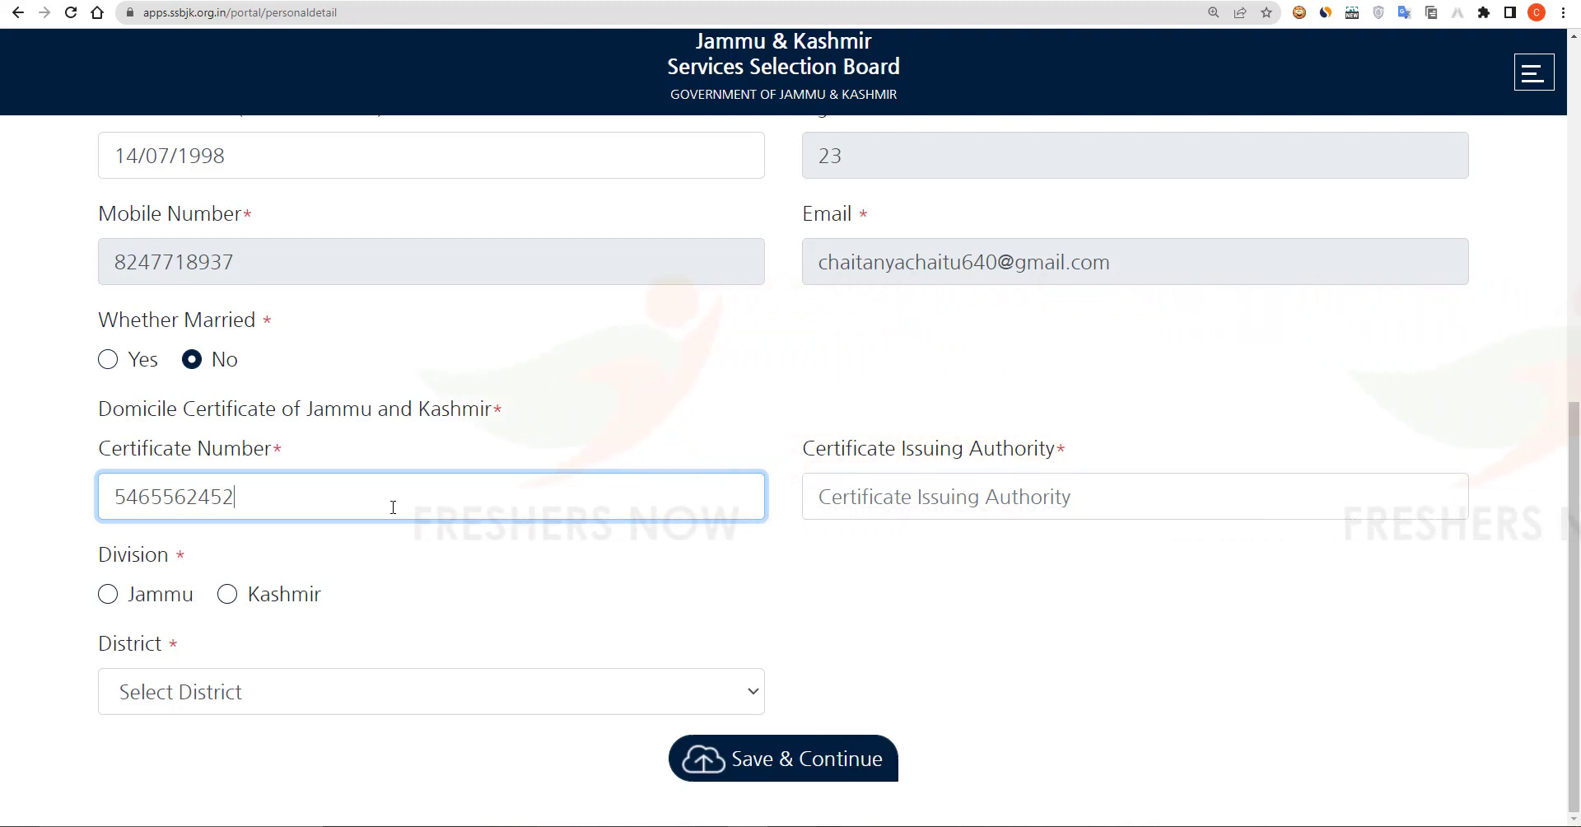
pyautogui.click(891, 500)
pyautogui.write('Authority ')
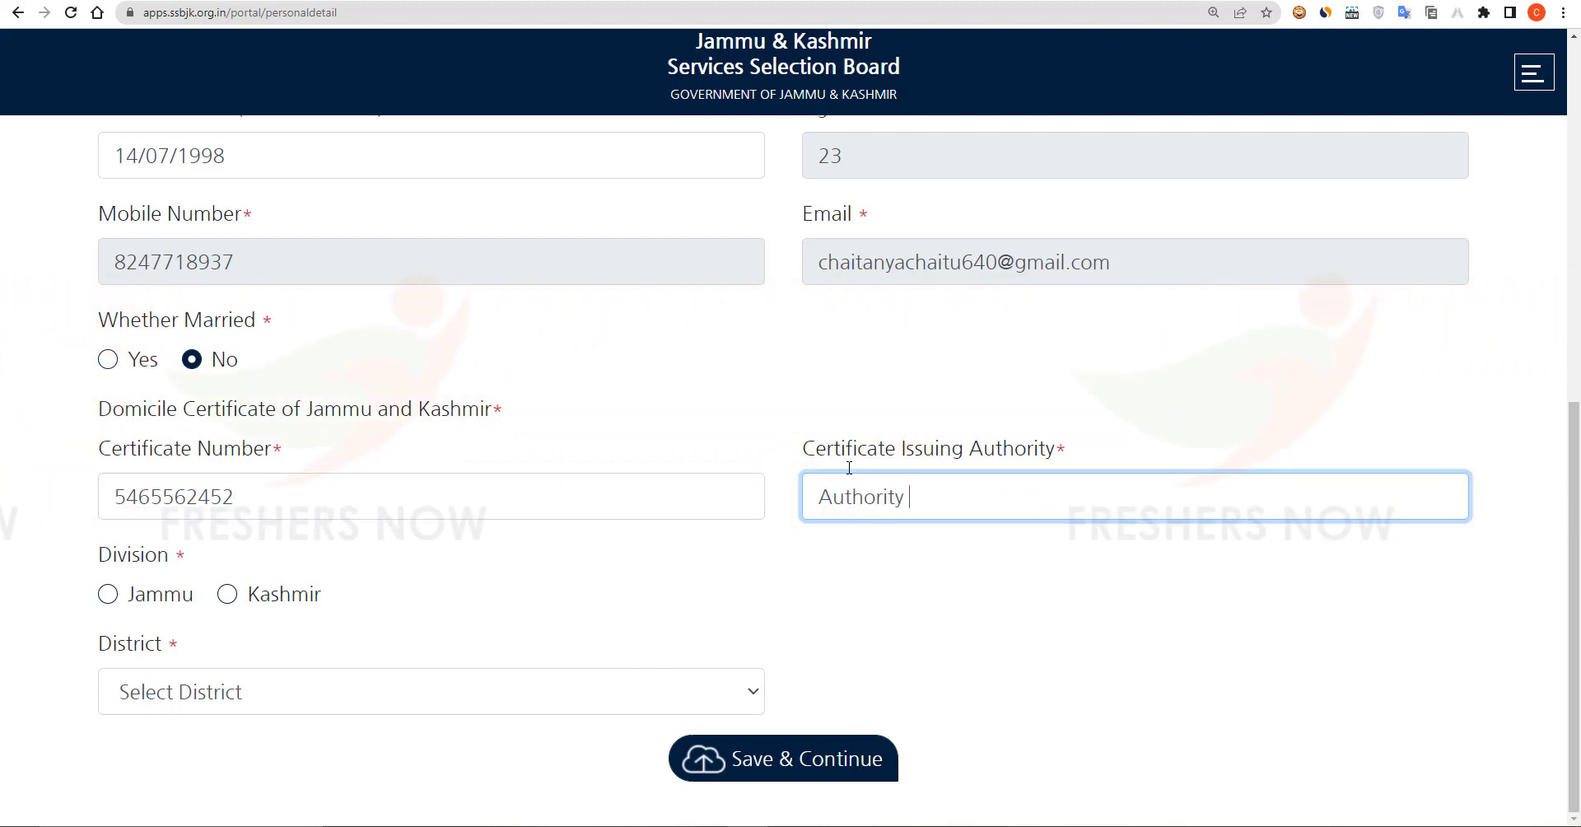
pyautogui.write('of Jammu and Kashmir')
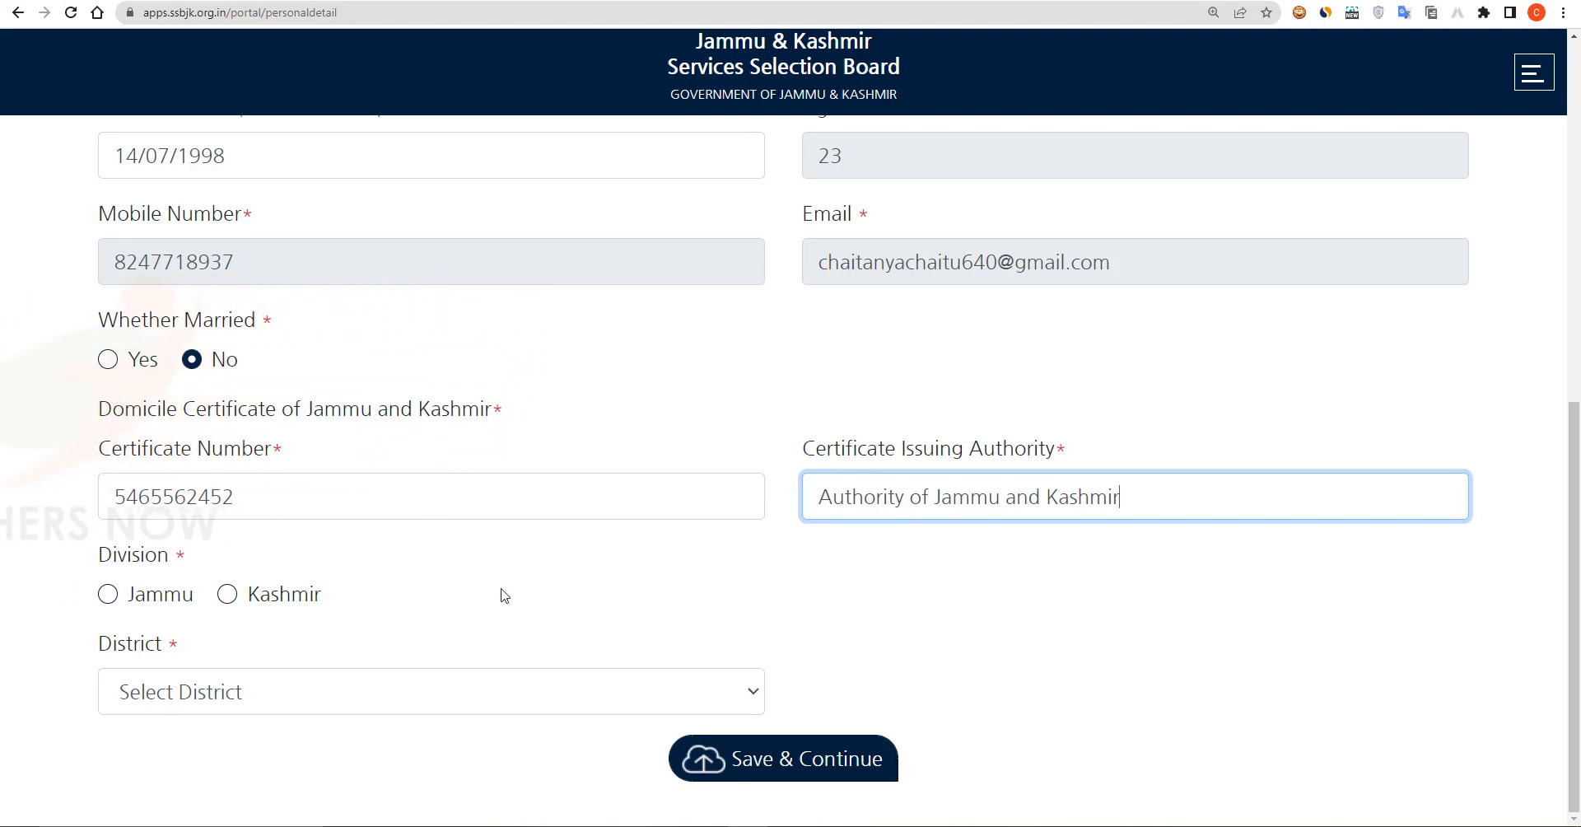
pyautogui.click(109, 596)
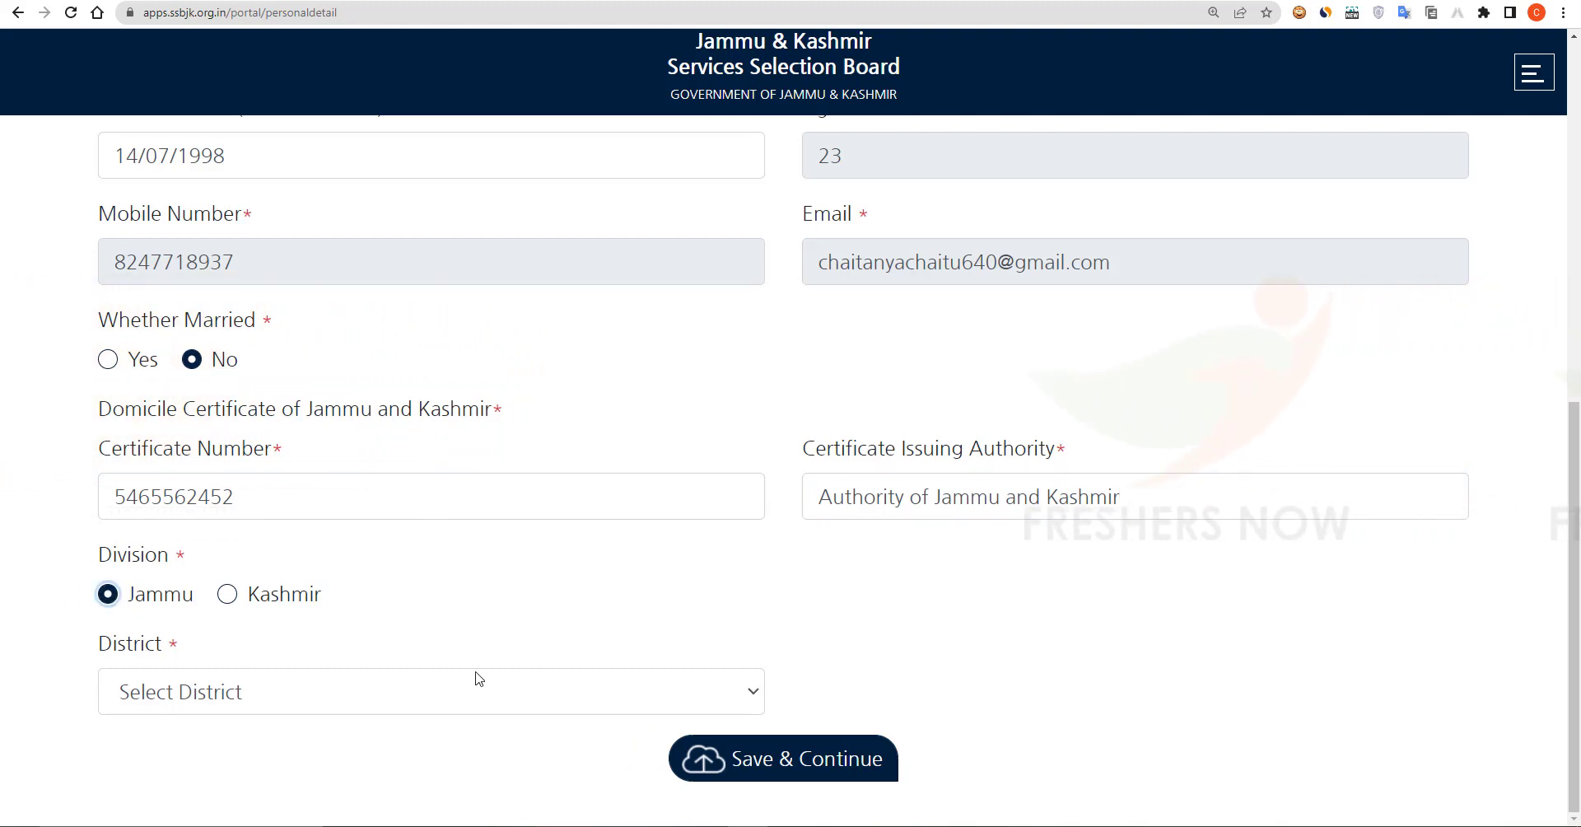
pyautogui.click(409, 700)
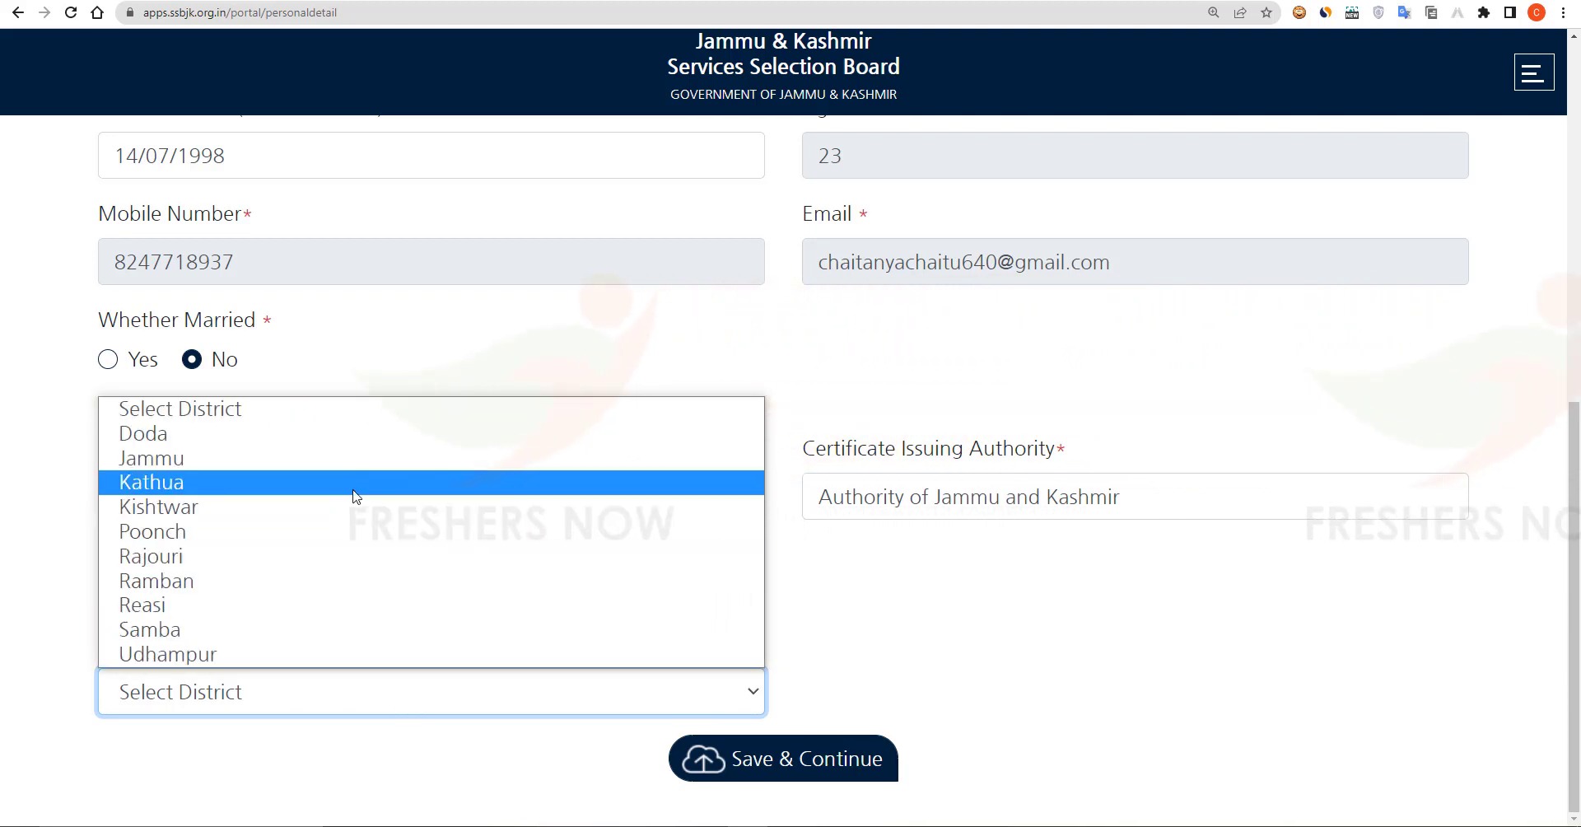
pyautogui.click(362, 458)
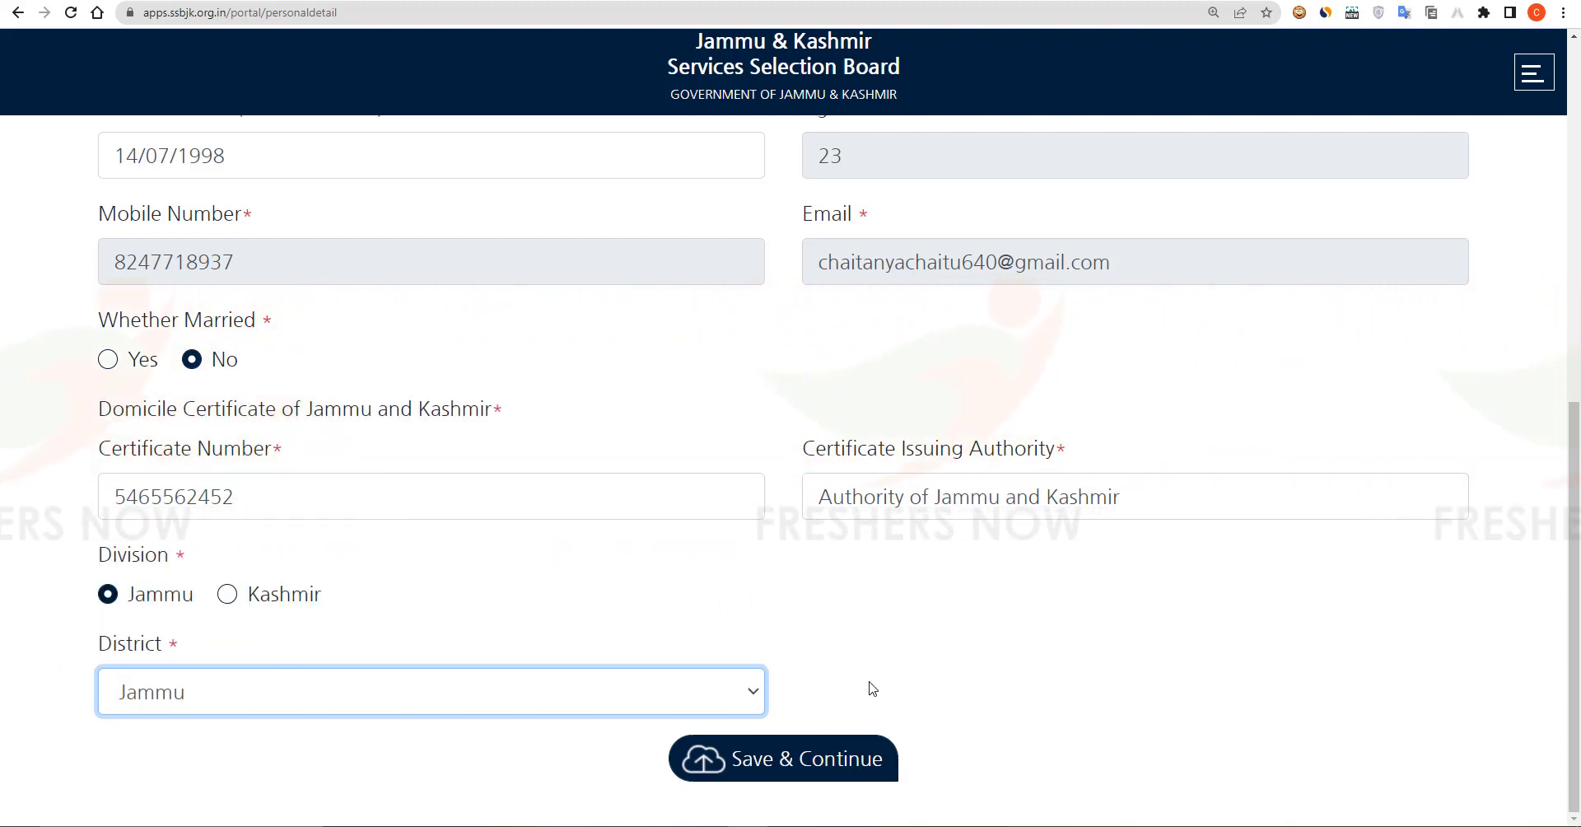
pyautogui.click(866, 758)
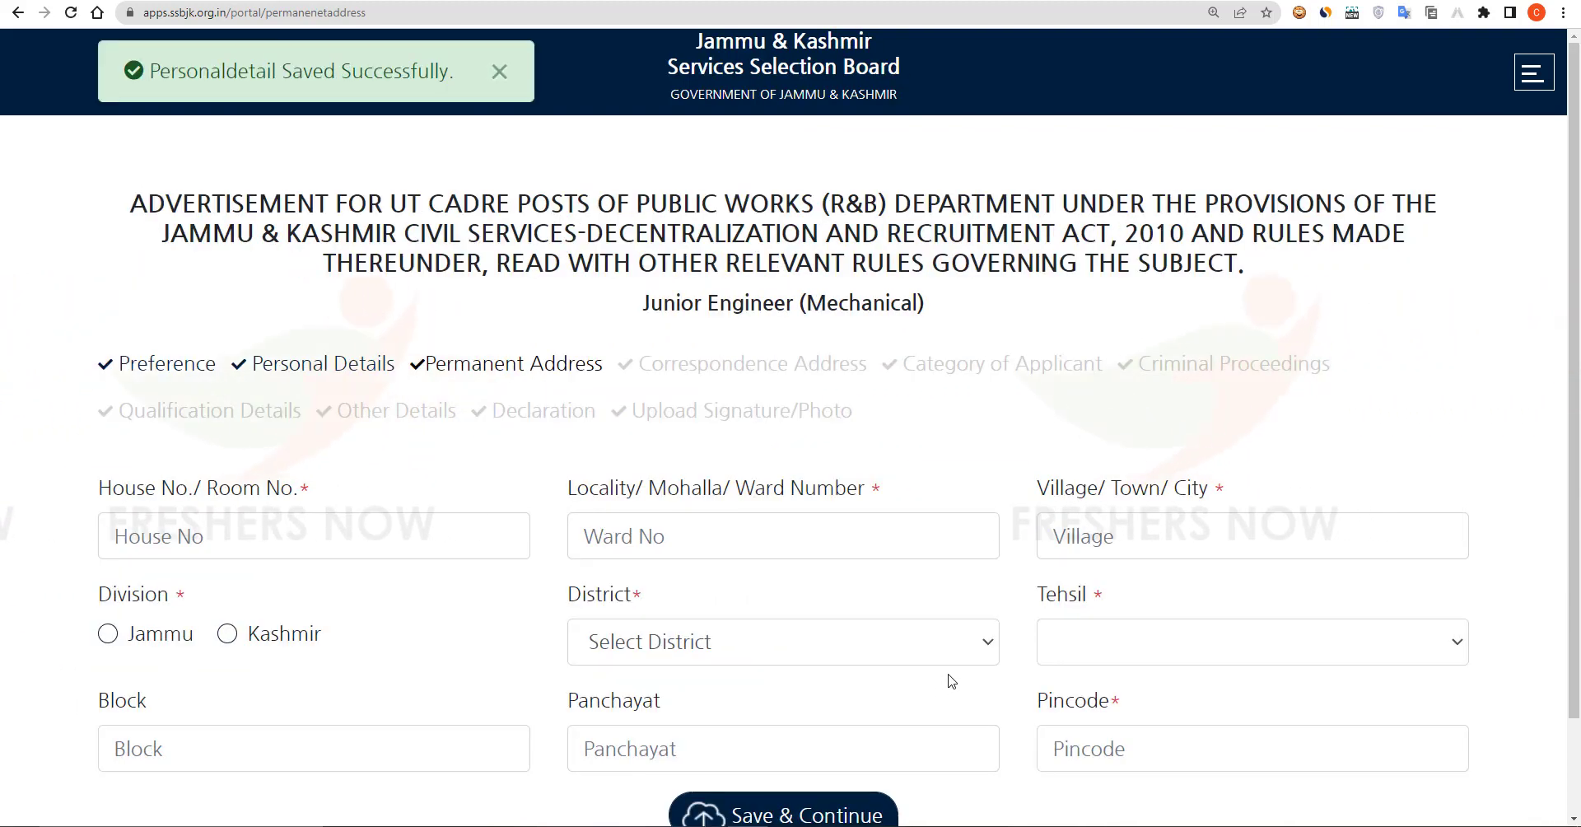
# Fill in the permanent address house number, locality and village/town/city fields.
pyautogui.scroll(-2, 951, 680)
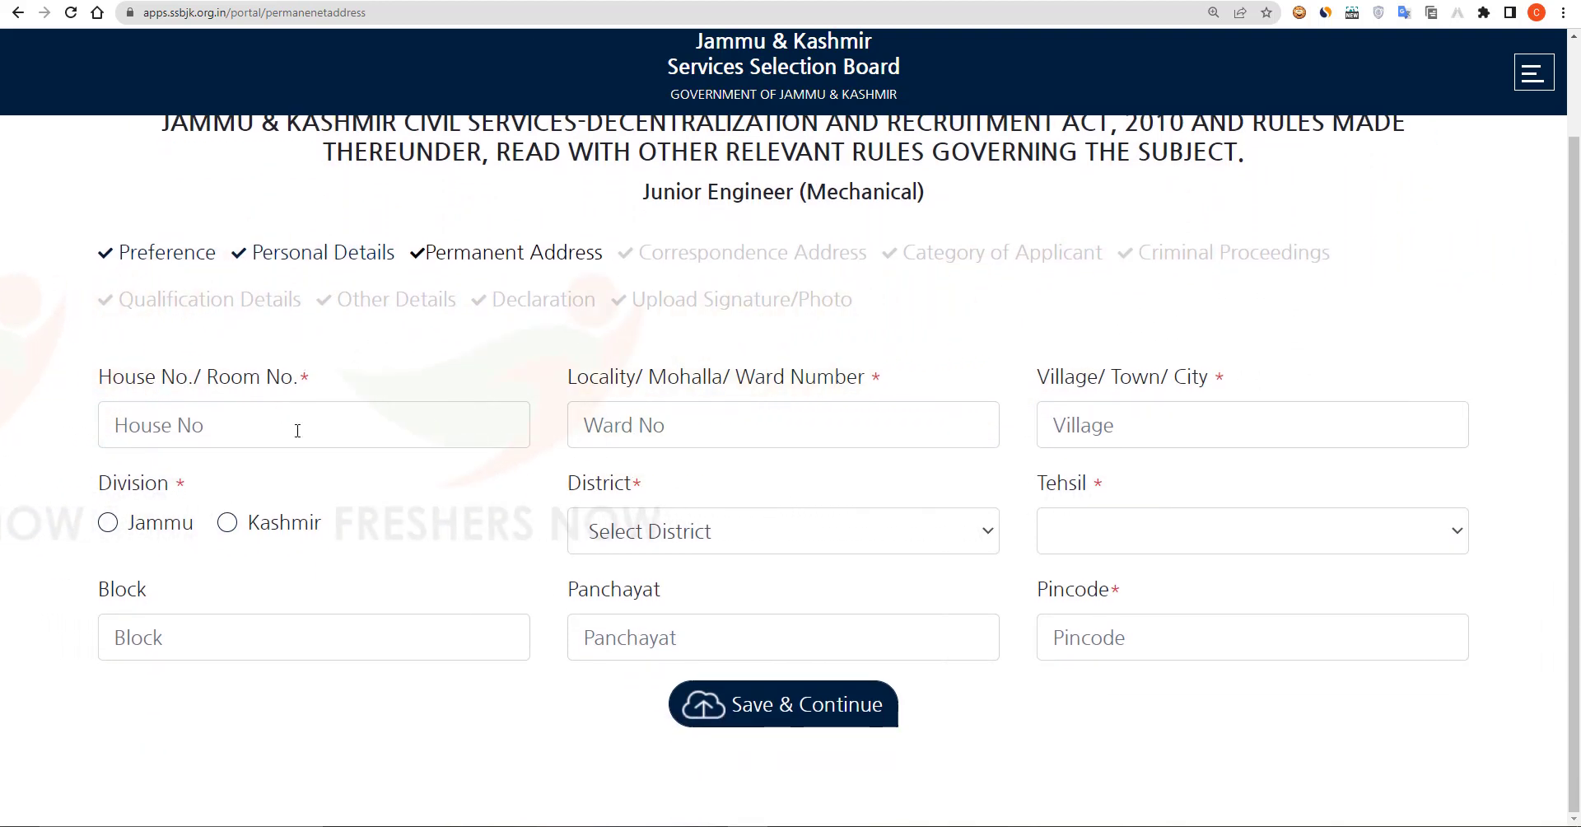
pyautogui.click(304, 426)
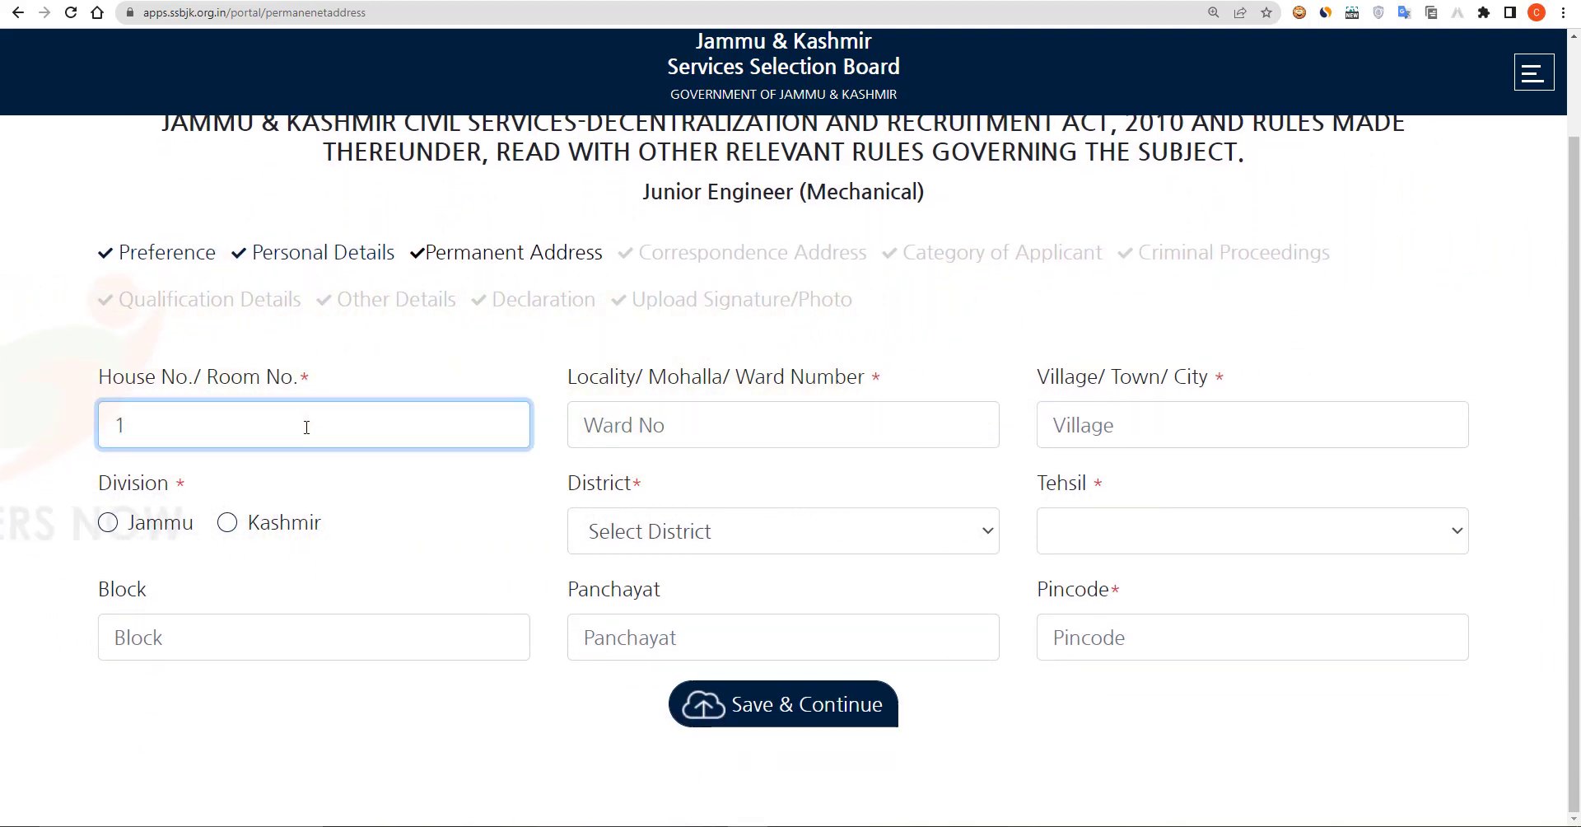
pyautogui.click(705, 411)
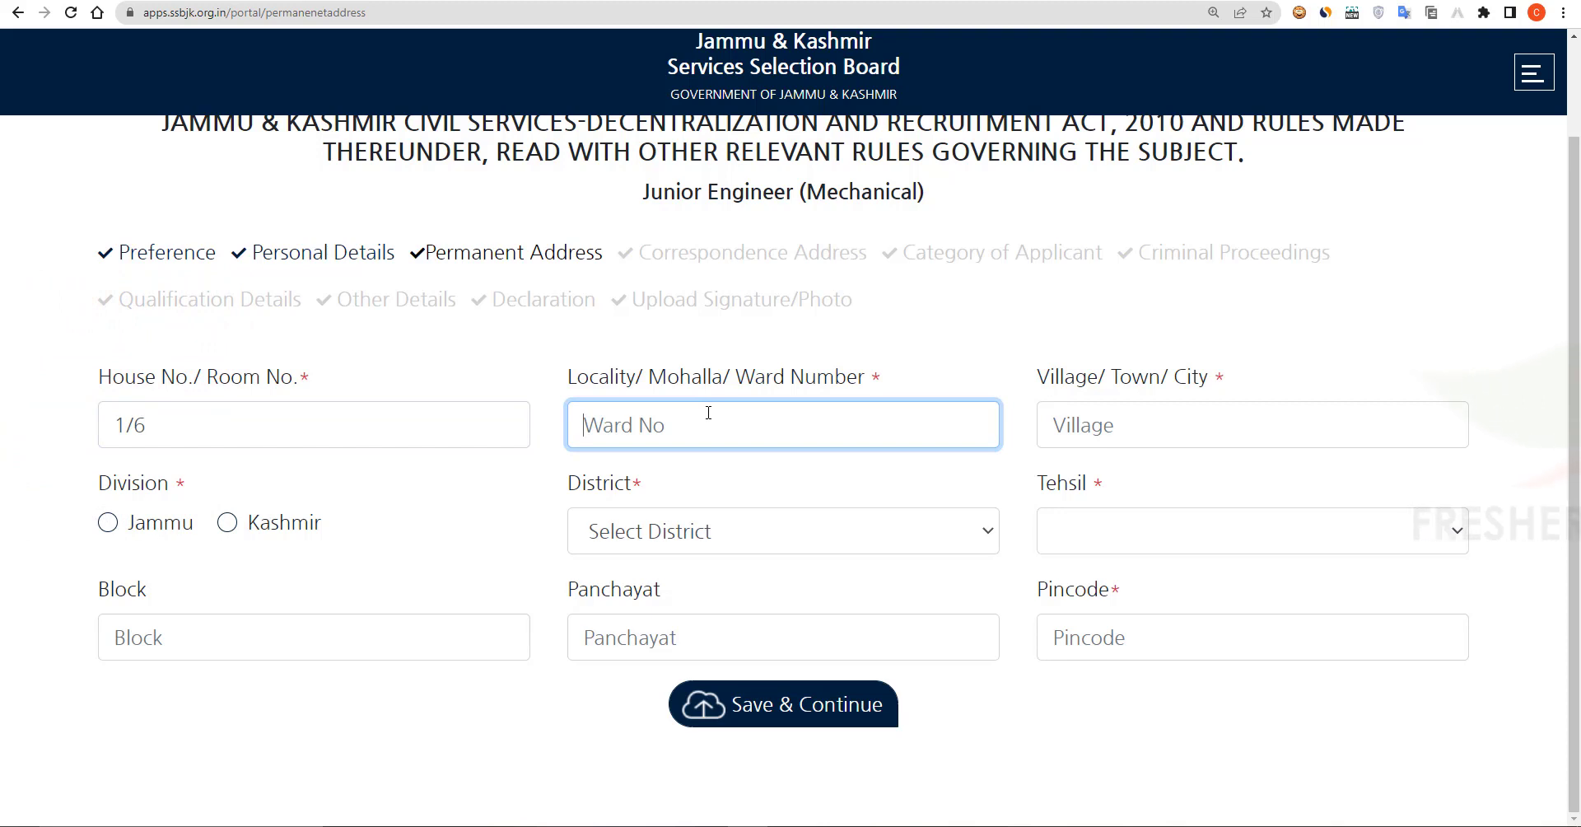
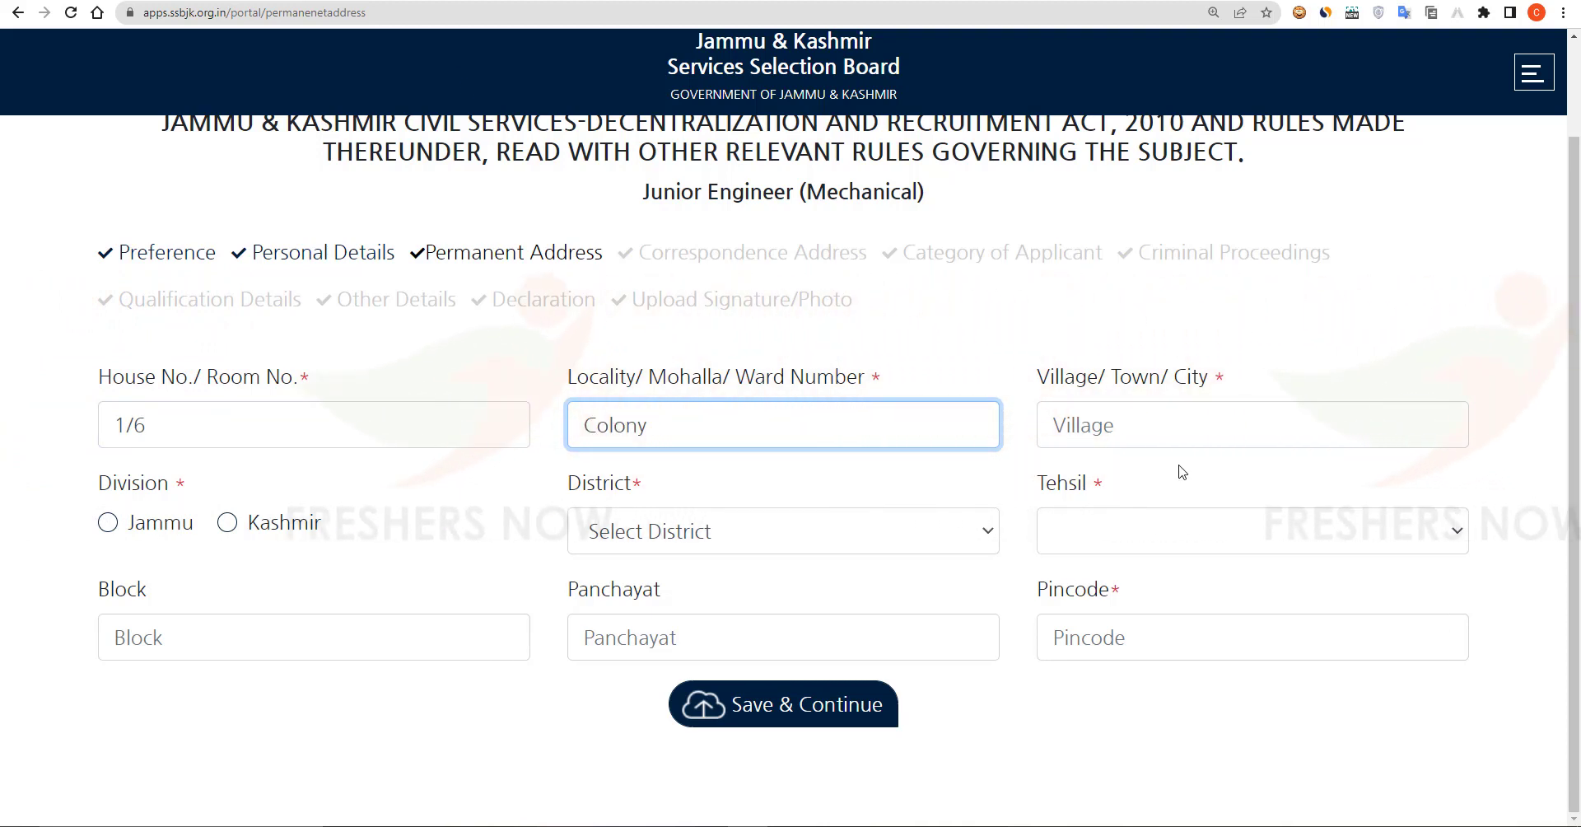
pyautogui.click(1195, 434)
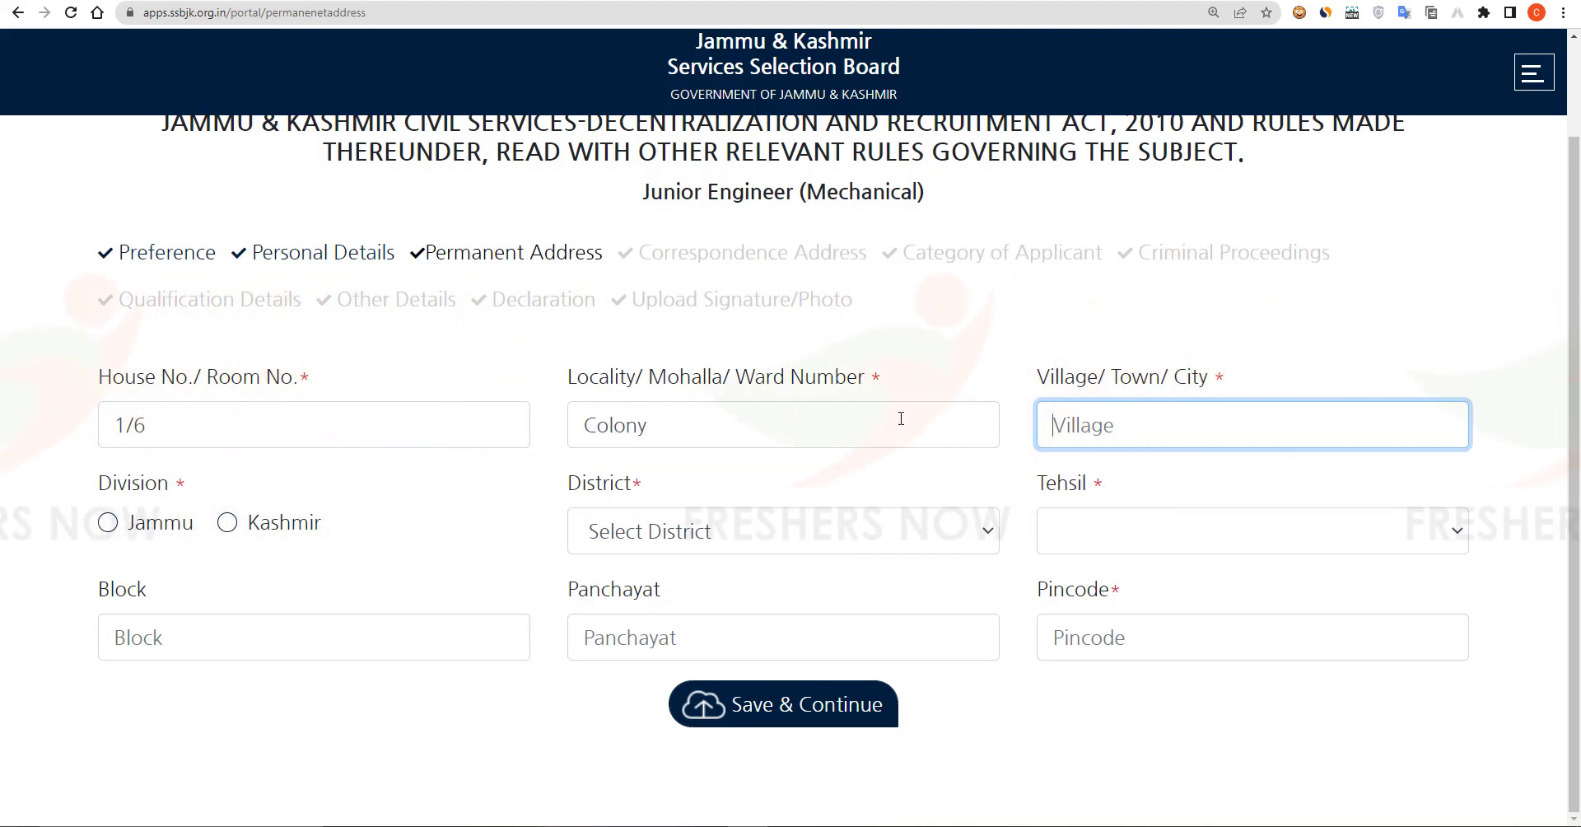
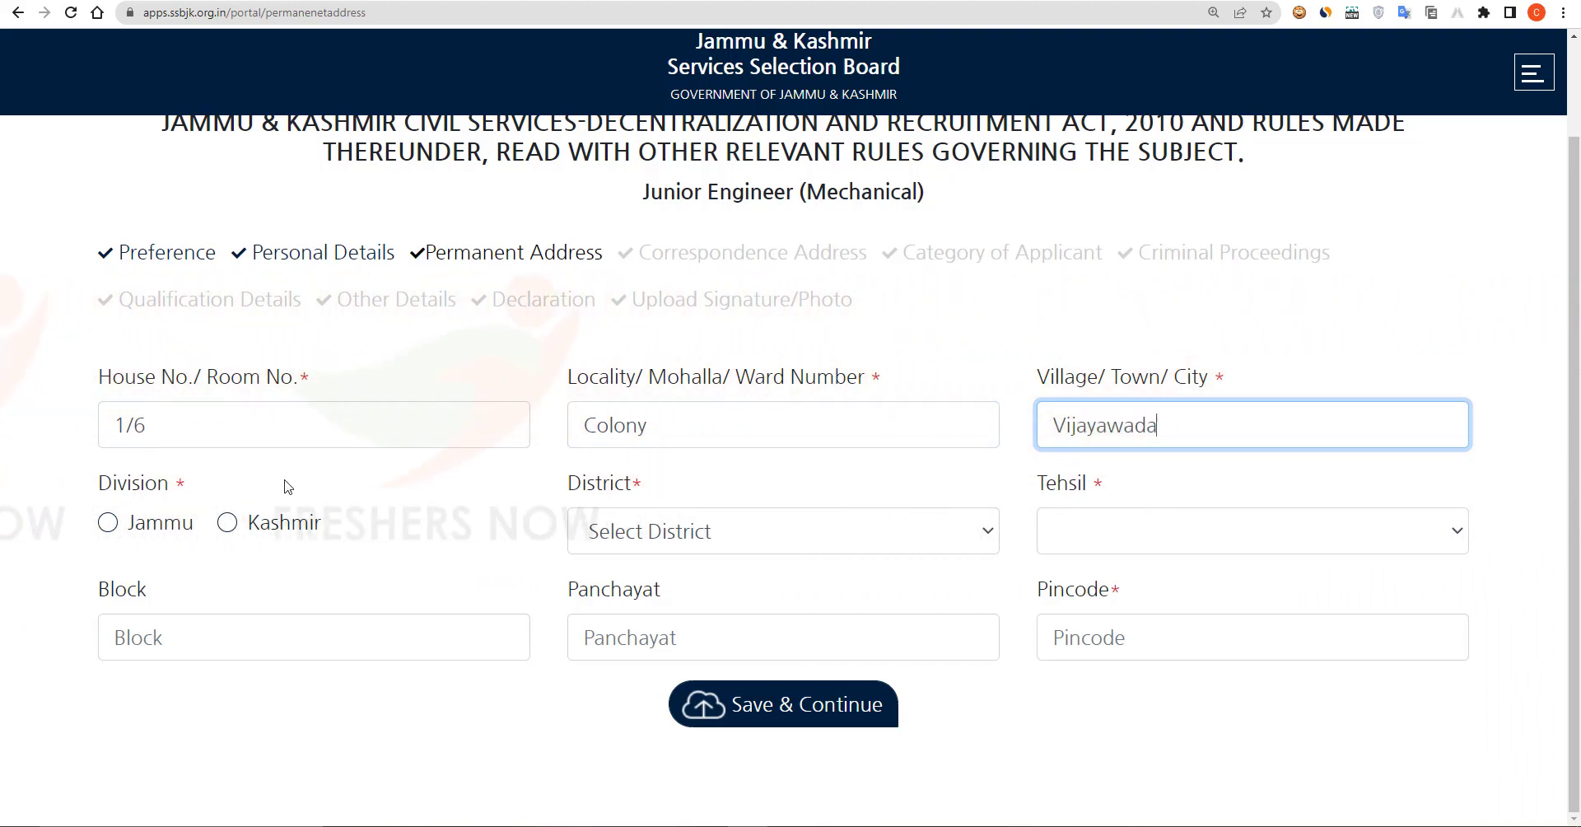
# Set division, district and tehsil to Jammu, enter the pincode, and save the address.
pyautogui.click(113, 532)
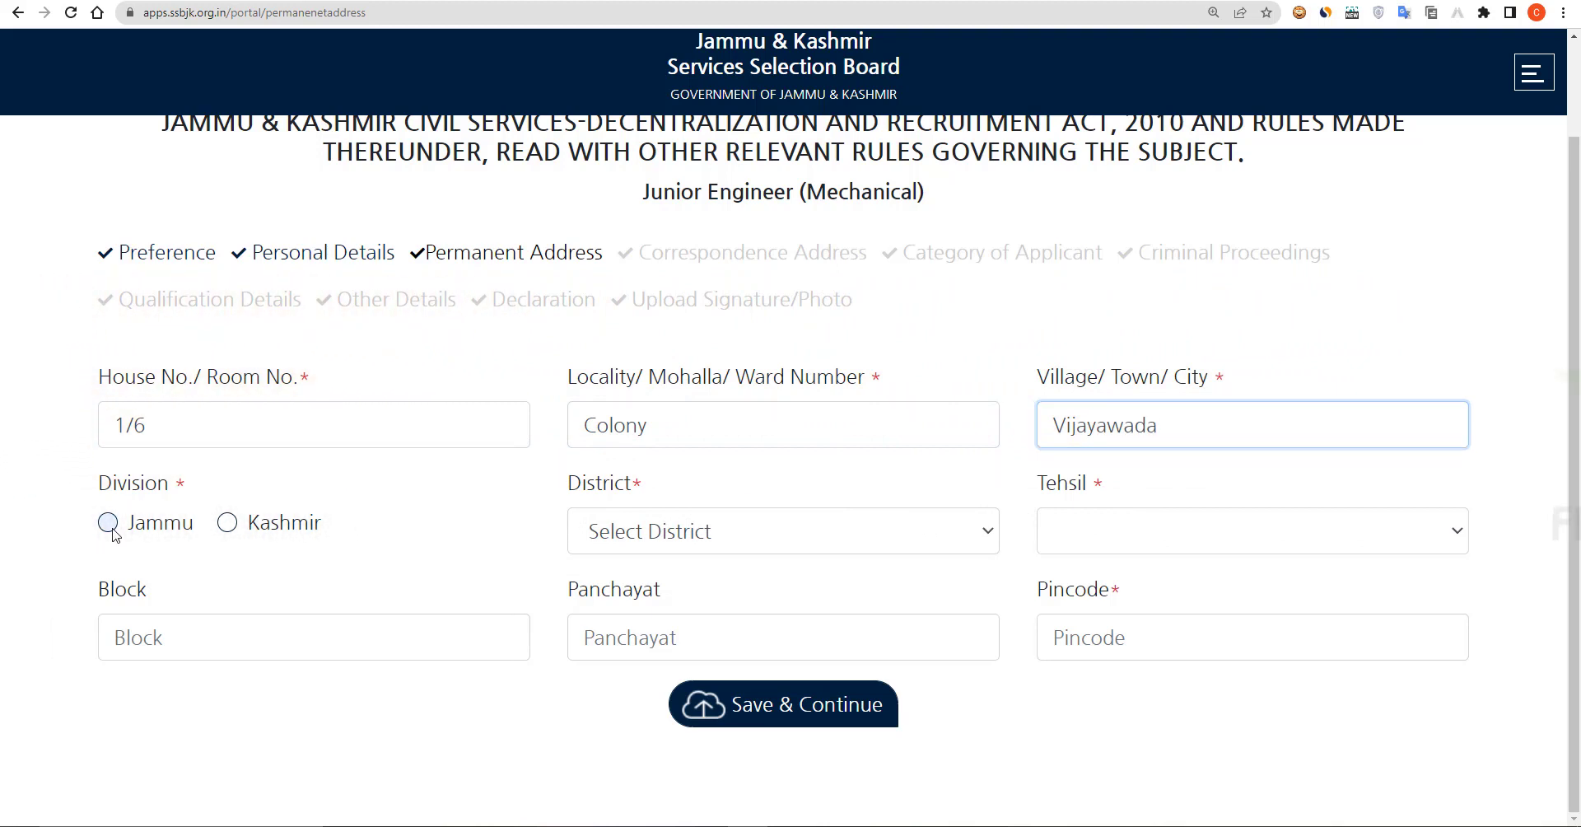
pyautogui.click(754, 549)
pyautogui.click(729, 622)
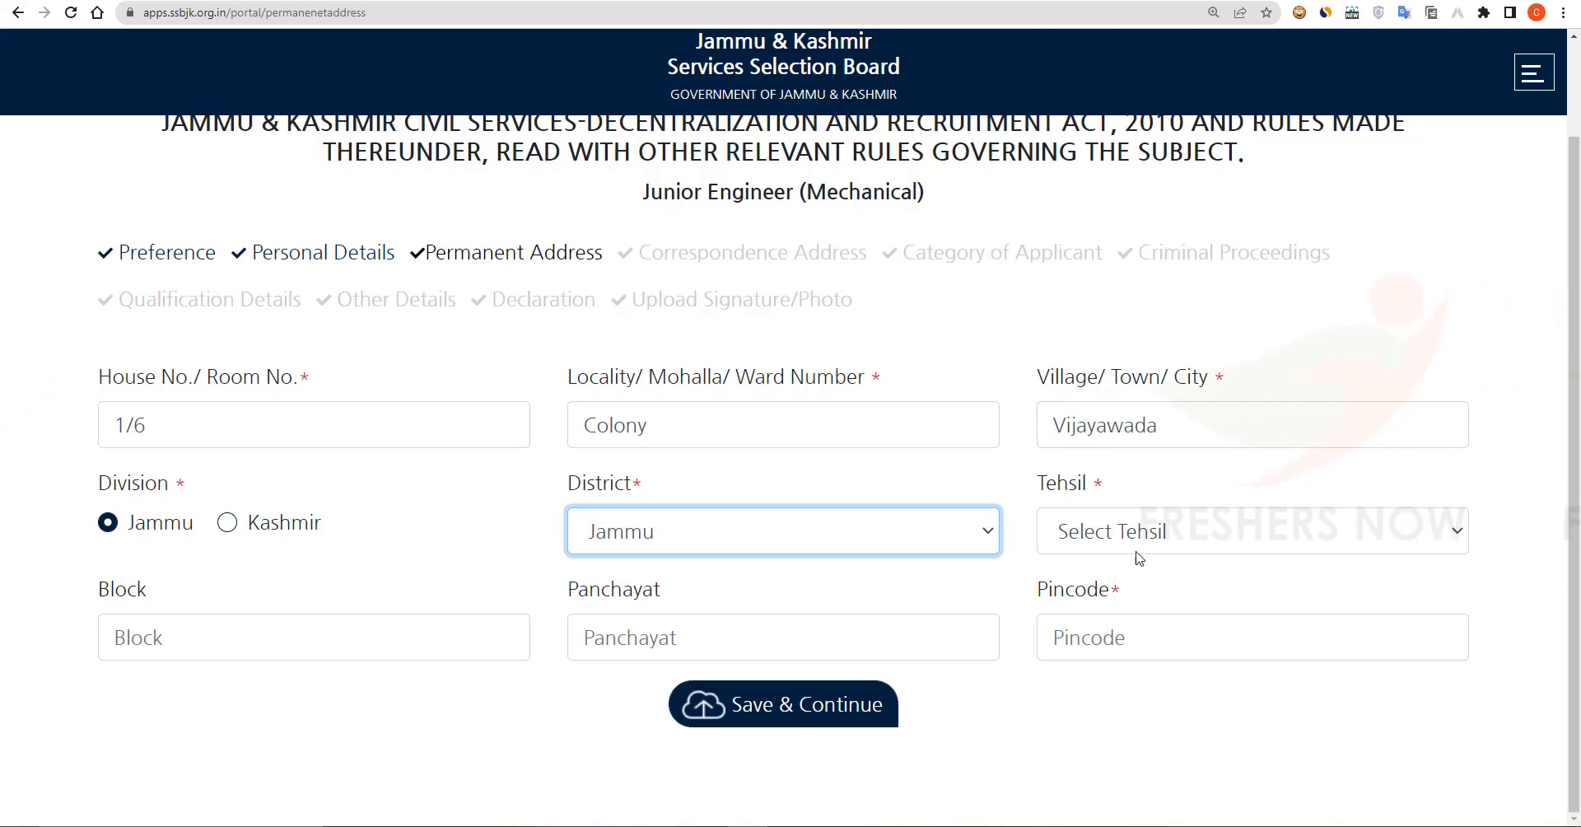
pyautogui.click(1188, 543)
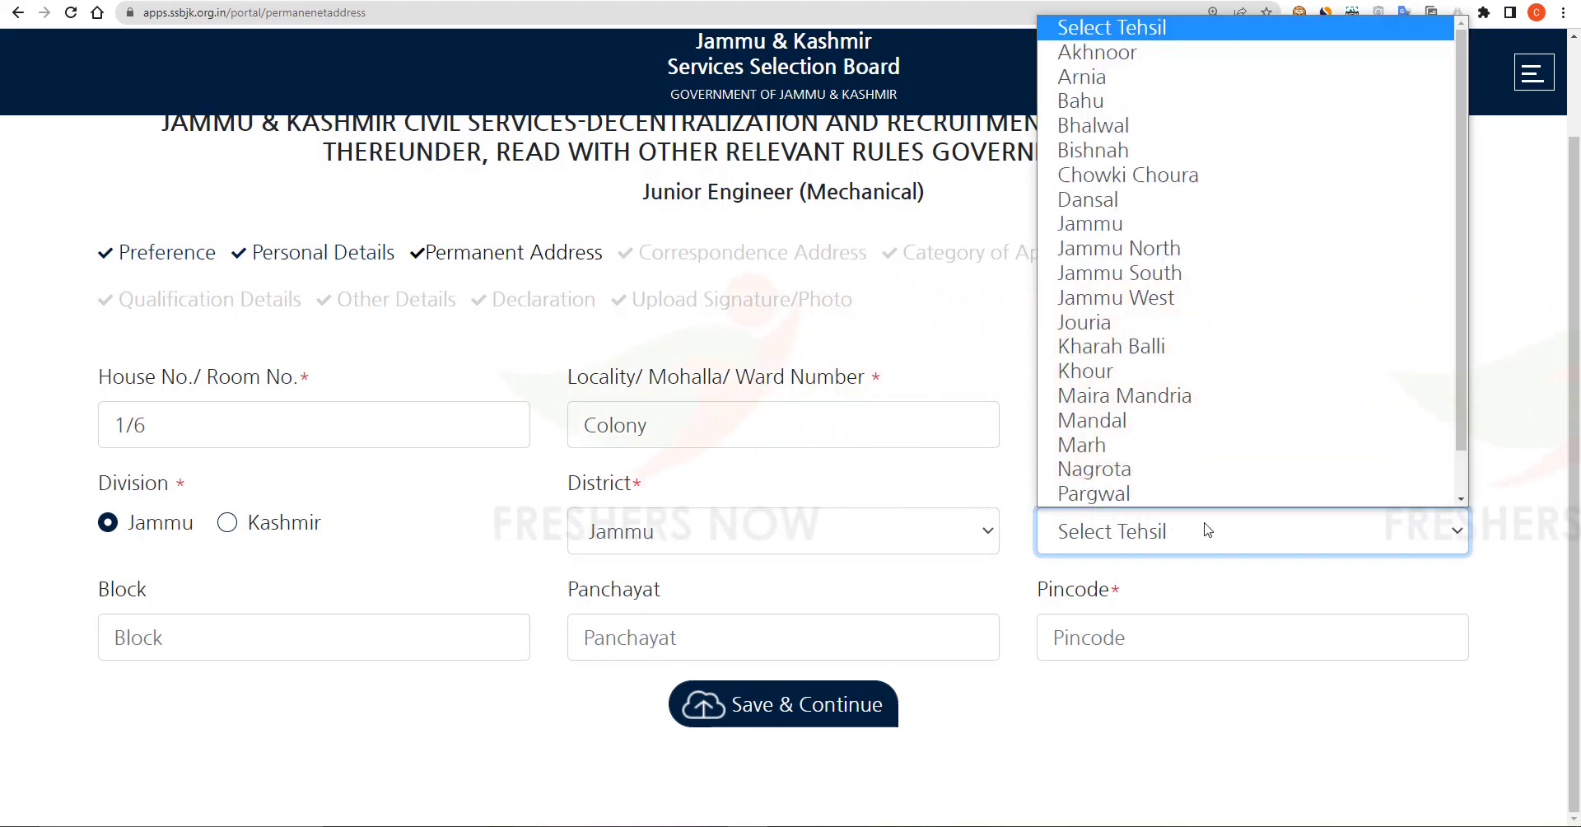
pyautogui.click(1177, 223)
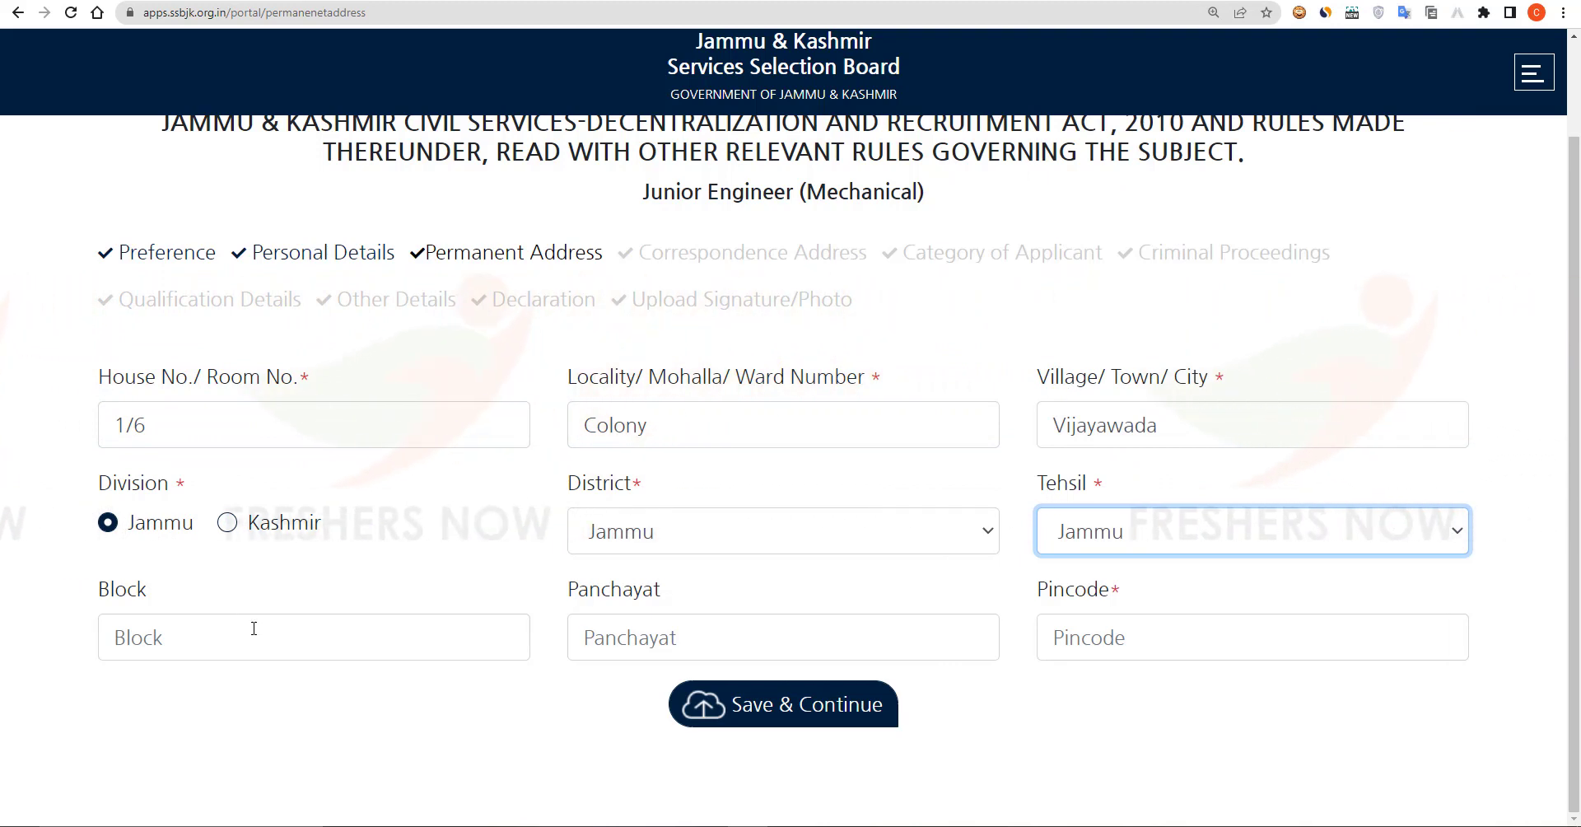
pyautogui.click(1164, 639)
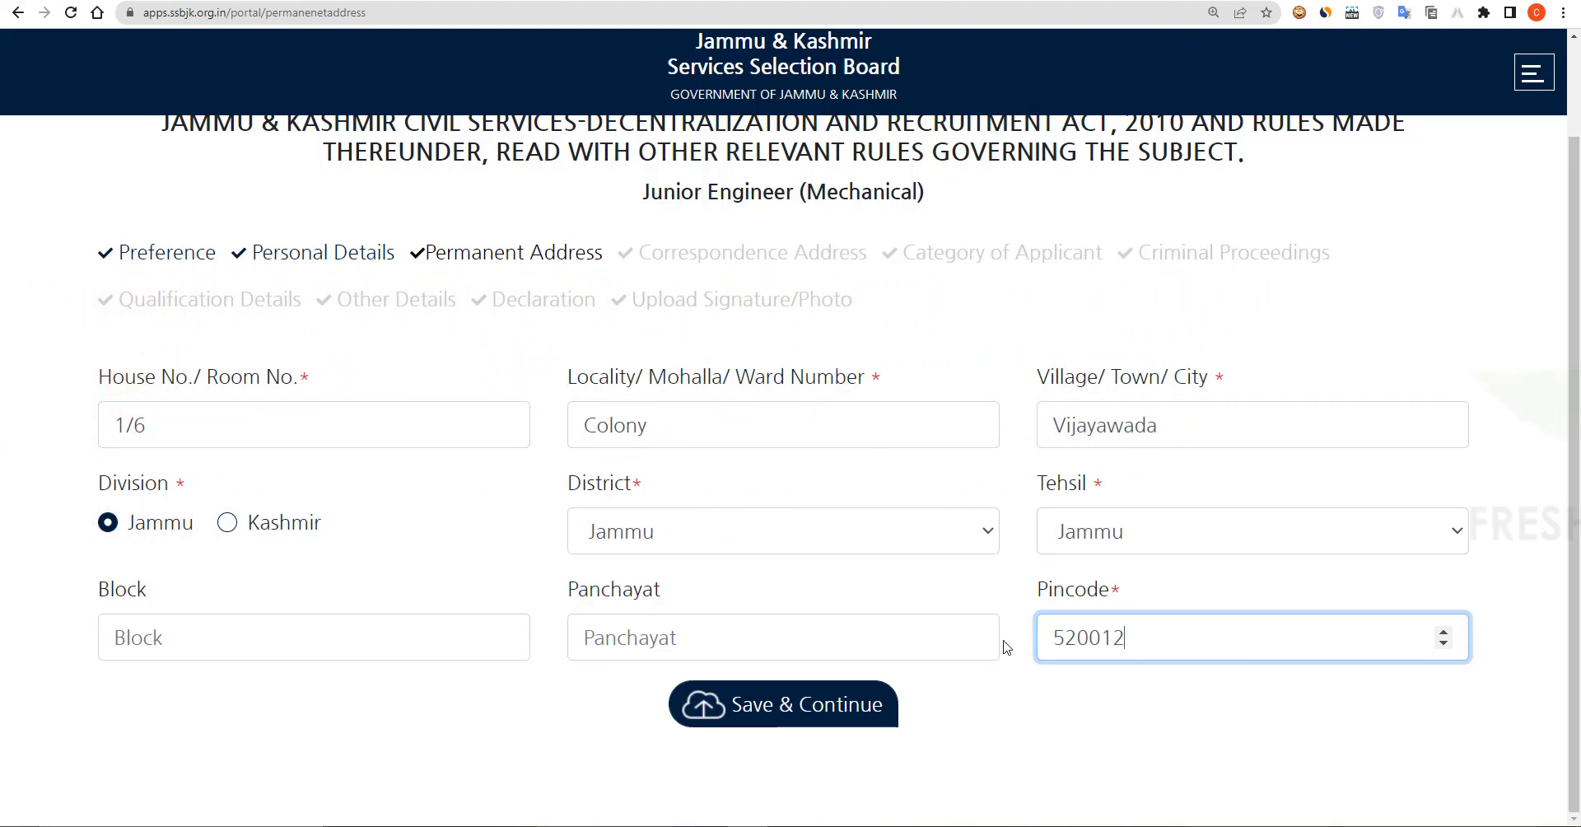
pyautogui.click(820, 714)
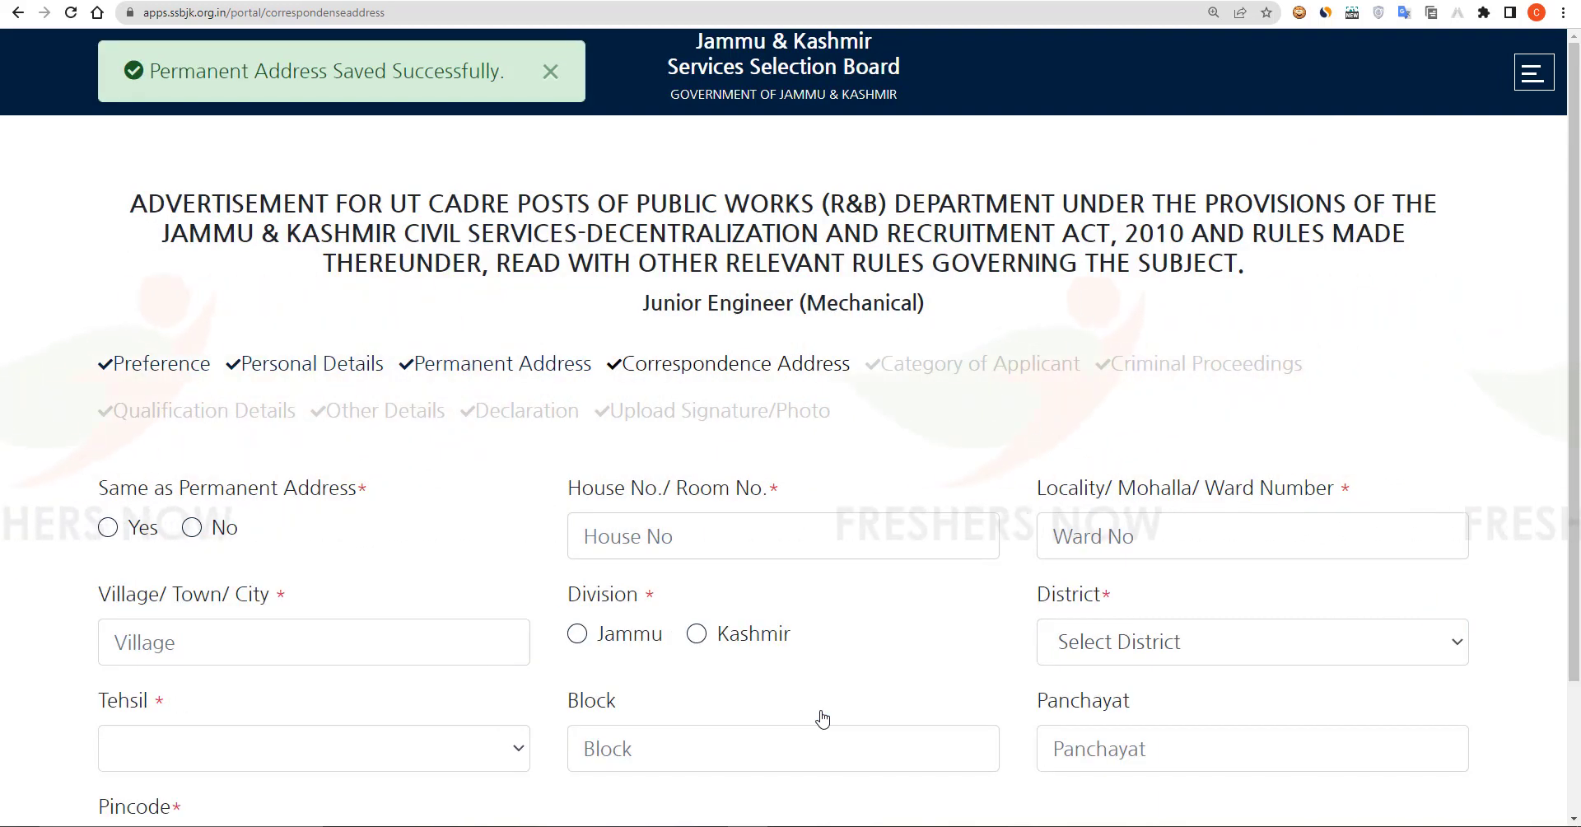
# Mark the correspondence address as Same as Permanent Address and save it.
pyautogui.click(134, 527)
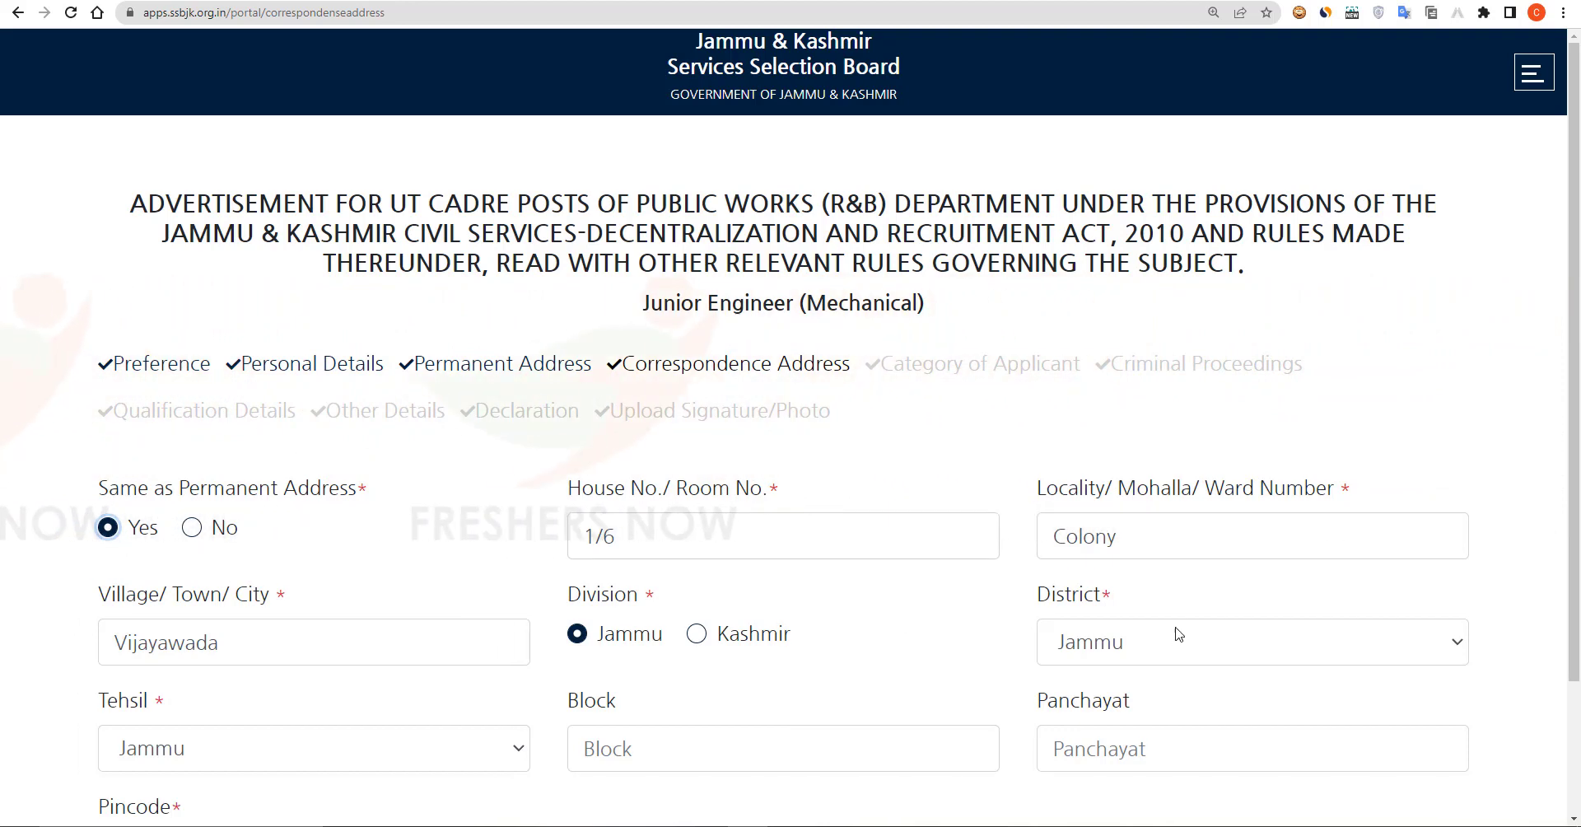
pyautogui.scroll(-2, 984, 609)
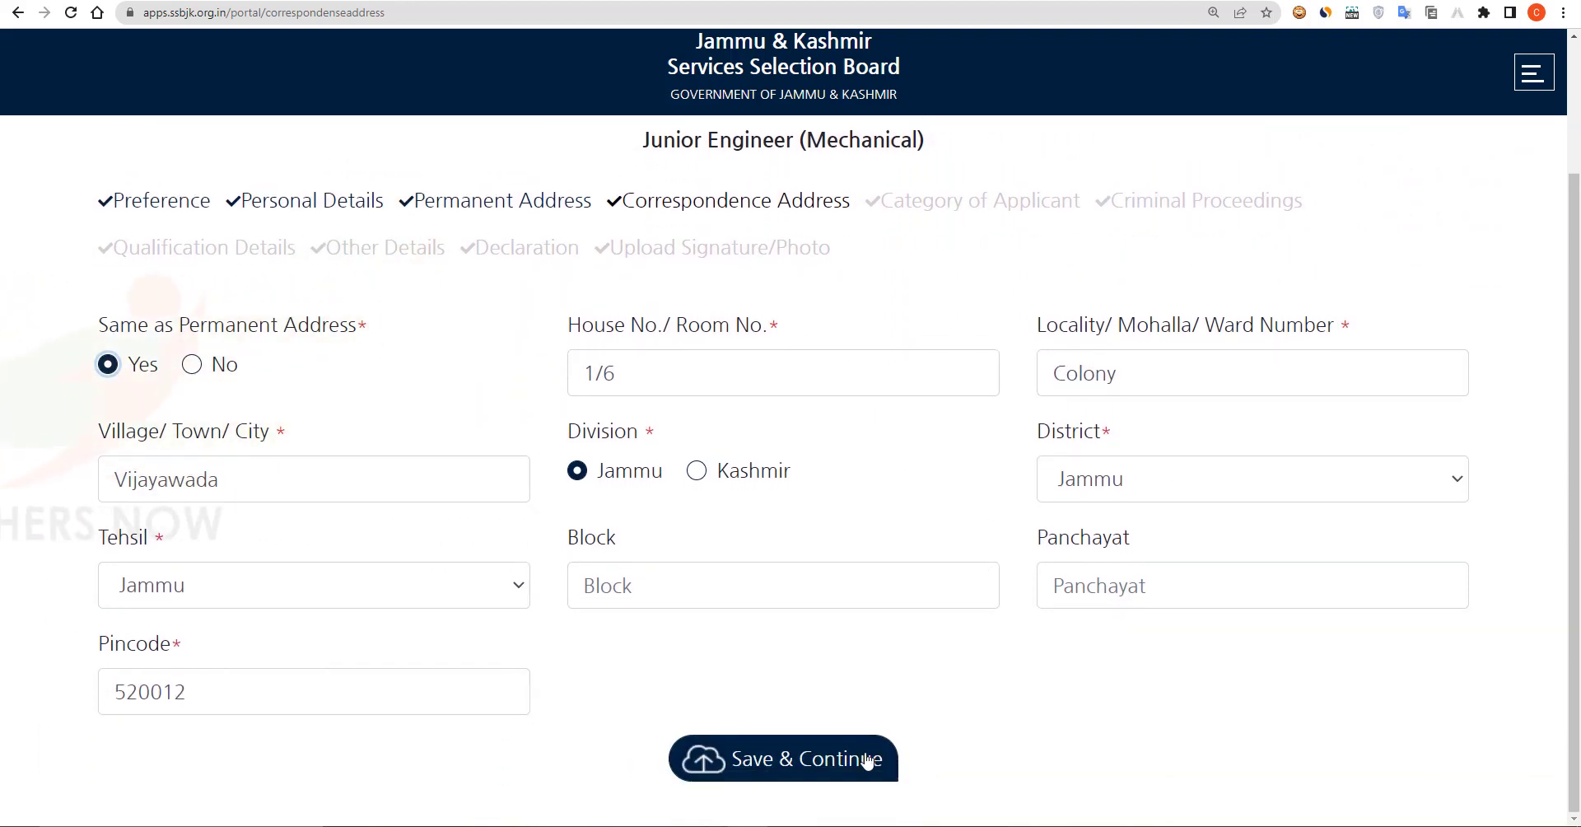
pyautogui.click(867, 759)
# Set the category certificate's date of issue to 04/06/2008.
pyautogui.scroll(-3, 741, 576)
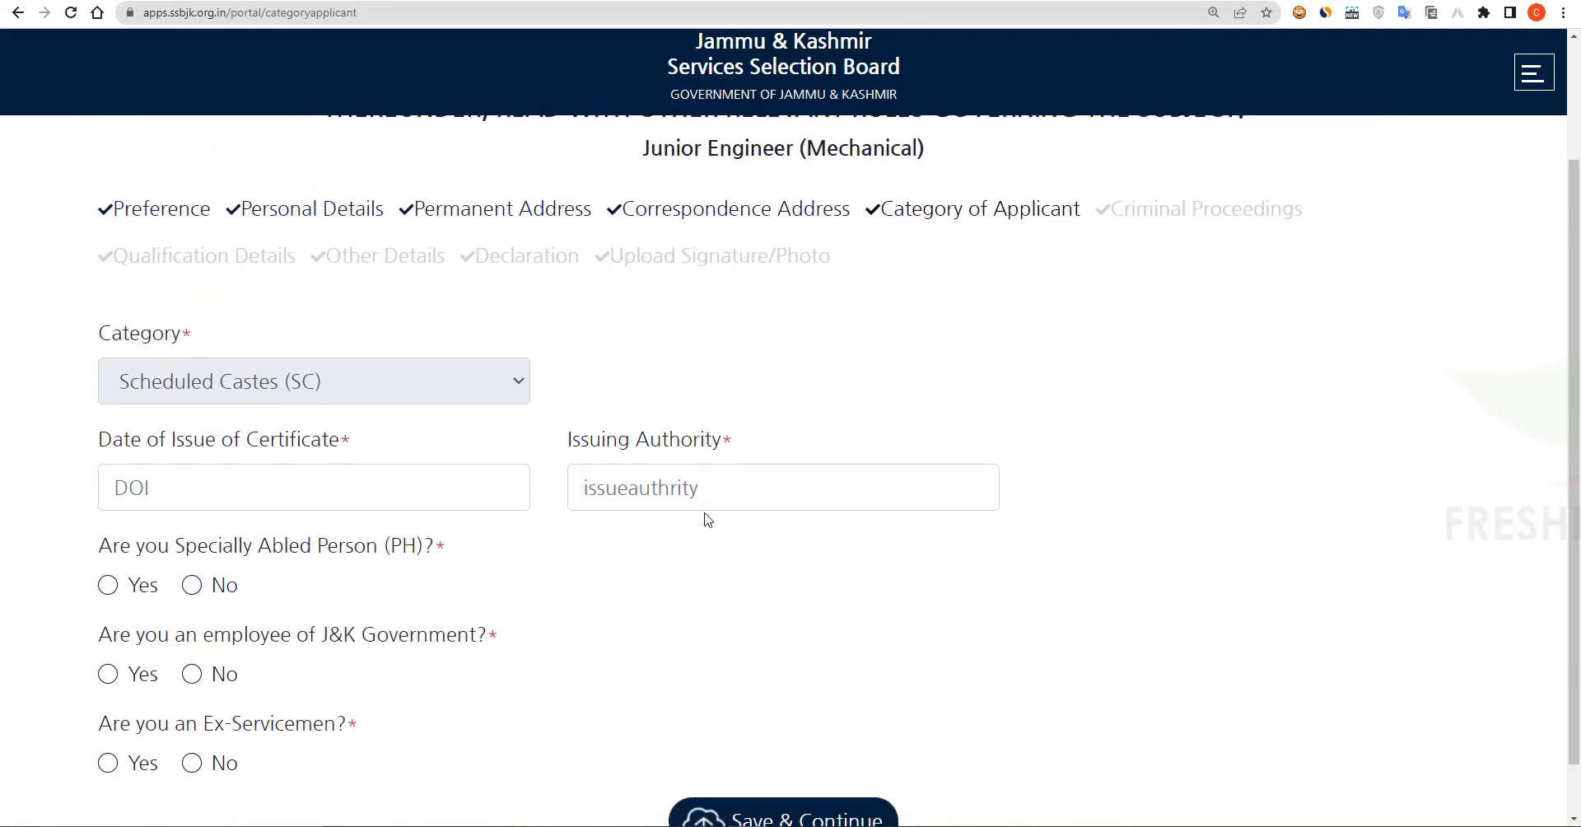
pyautogui.click(304, 478)
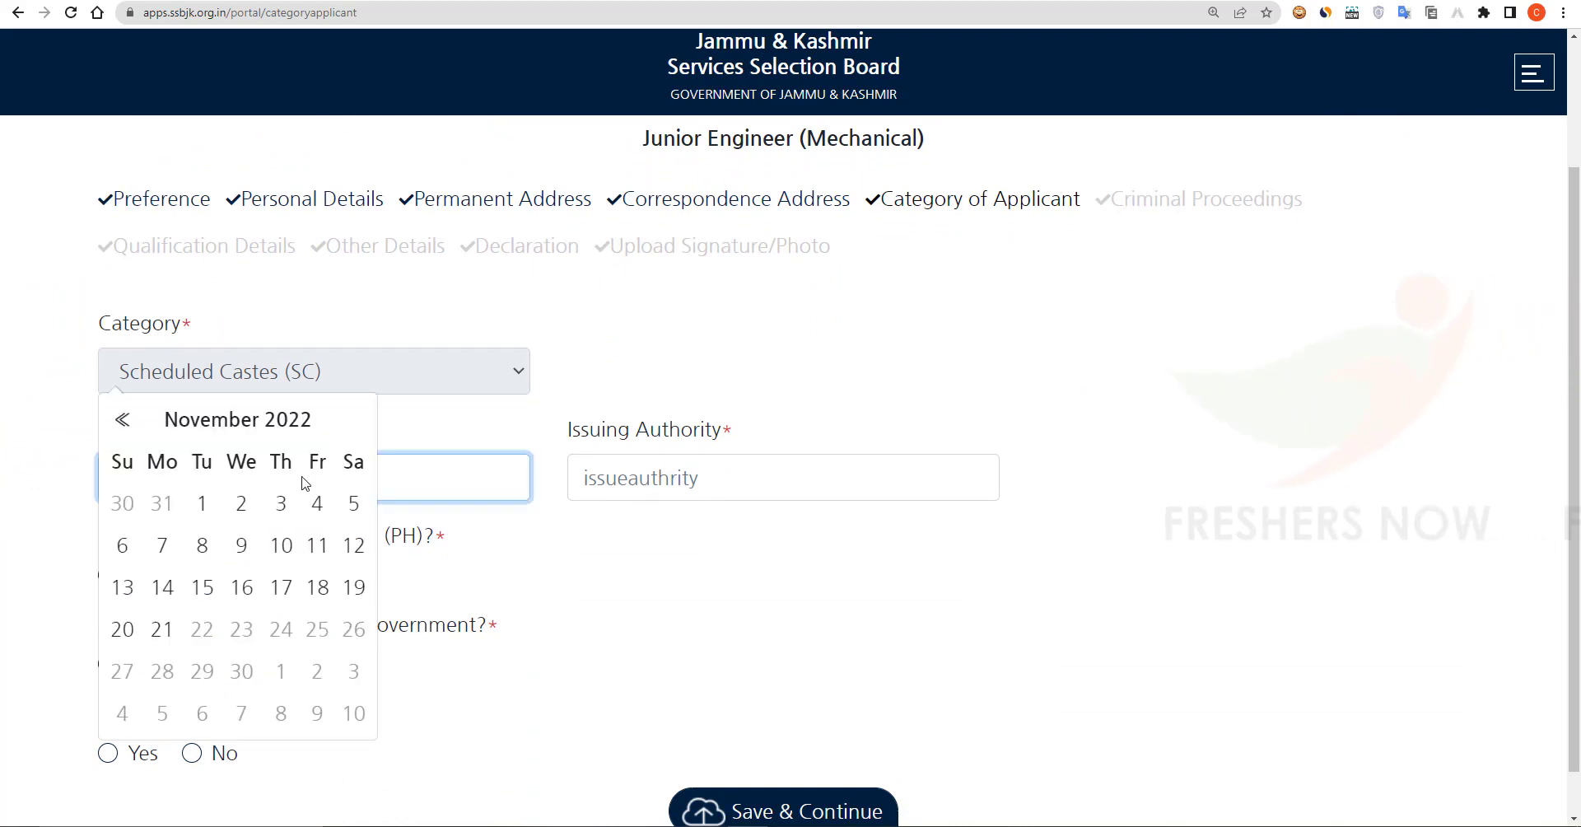
pyautogui.click(237, 419)
pyautogui.click(220, 87)
pyautogui.click(119, 88)
pyautogui.click(328, 86)
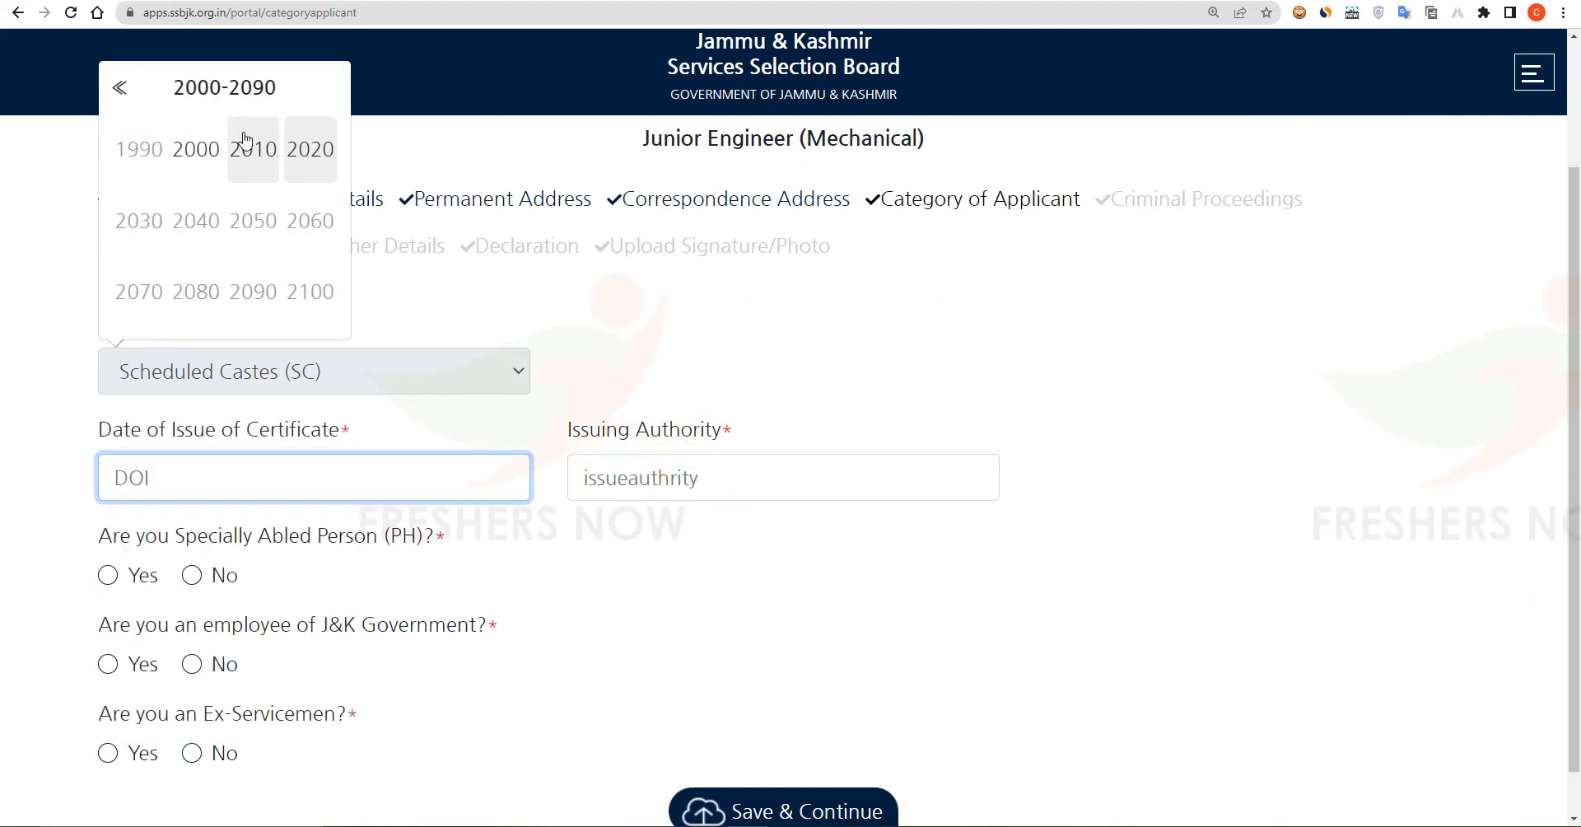
pyautogui.click(244, 142)
pyautogui.click(196, 292)
pyautogui.click(196, 220)
pyautogui.click(238, 543)
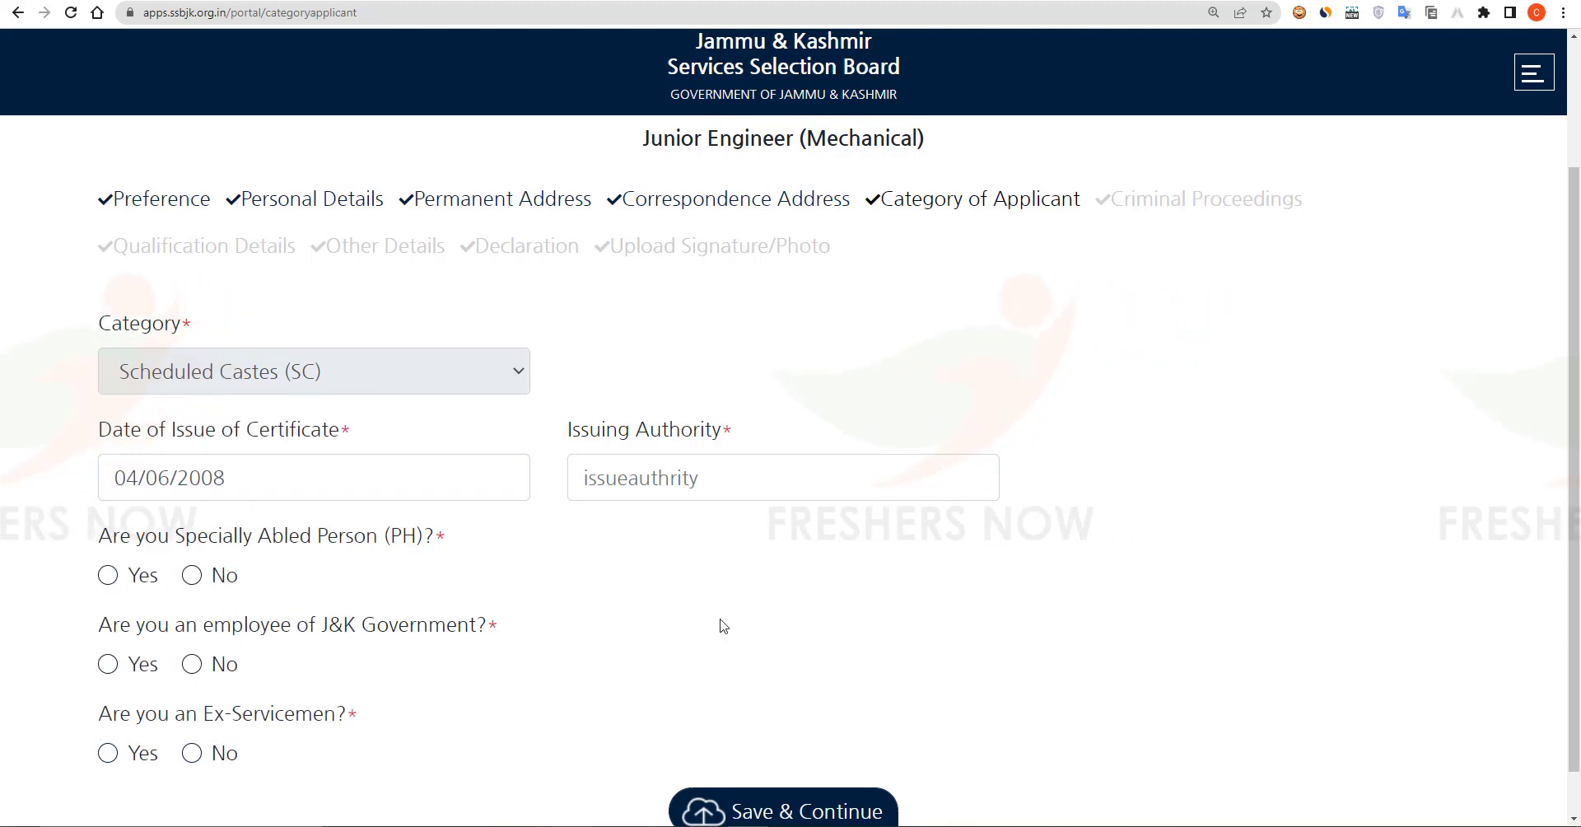
# Enter issuing authority 'Authority of JK' and answer No to specially abled and Government employee.
pyautogui.click(736, 479)
pyautogui.write('Autho')
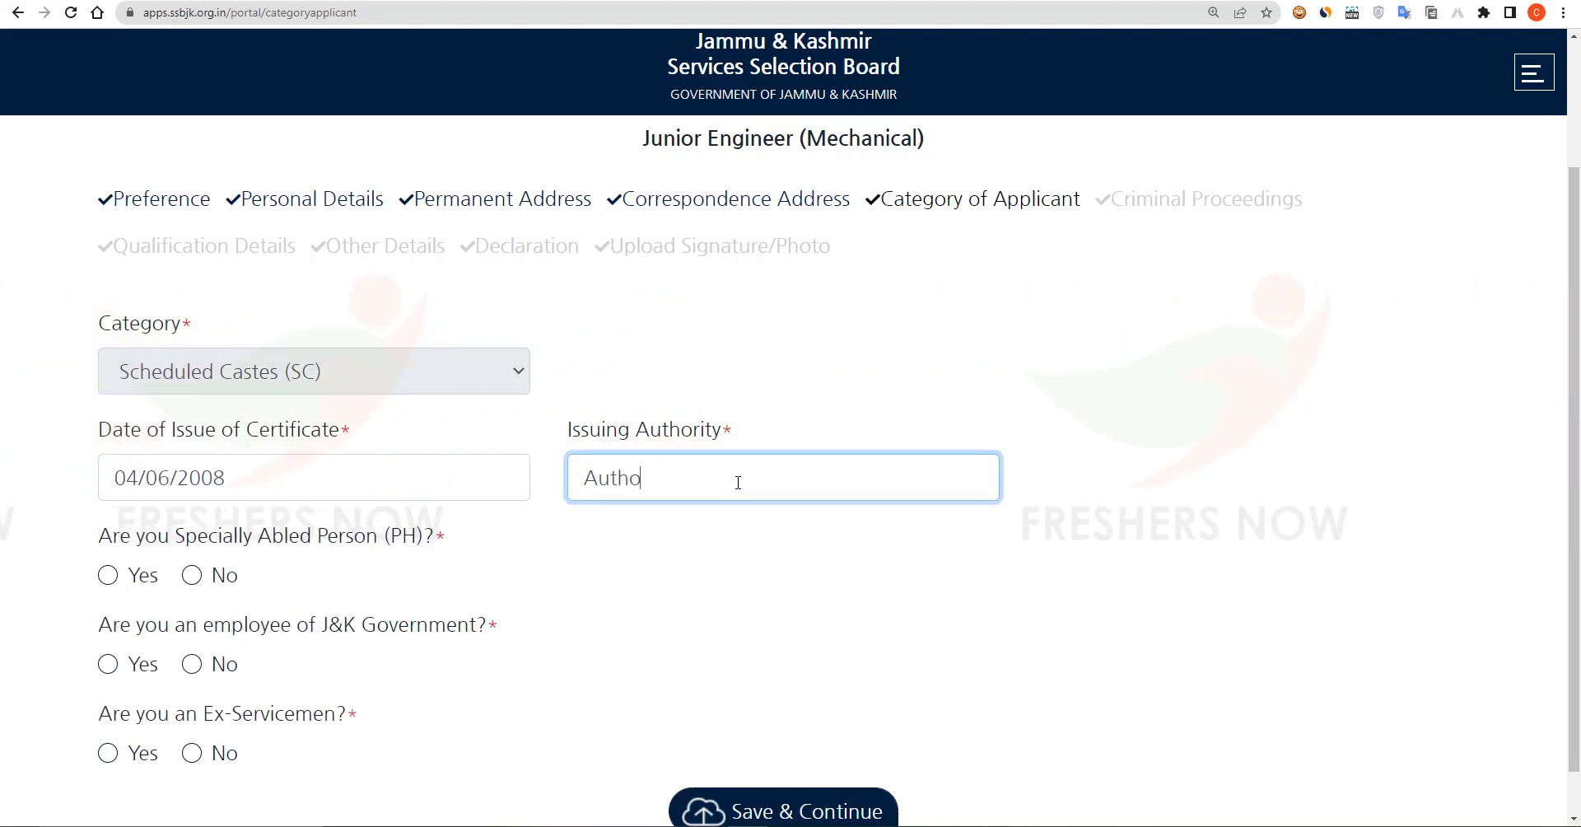
pyautogui.write('rity of JK')
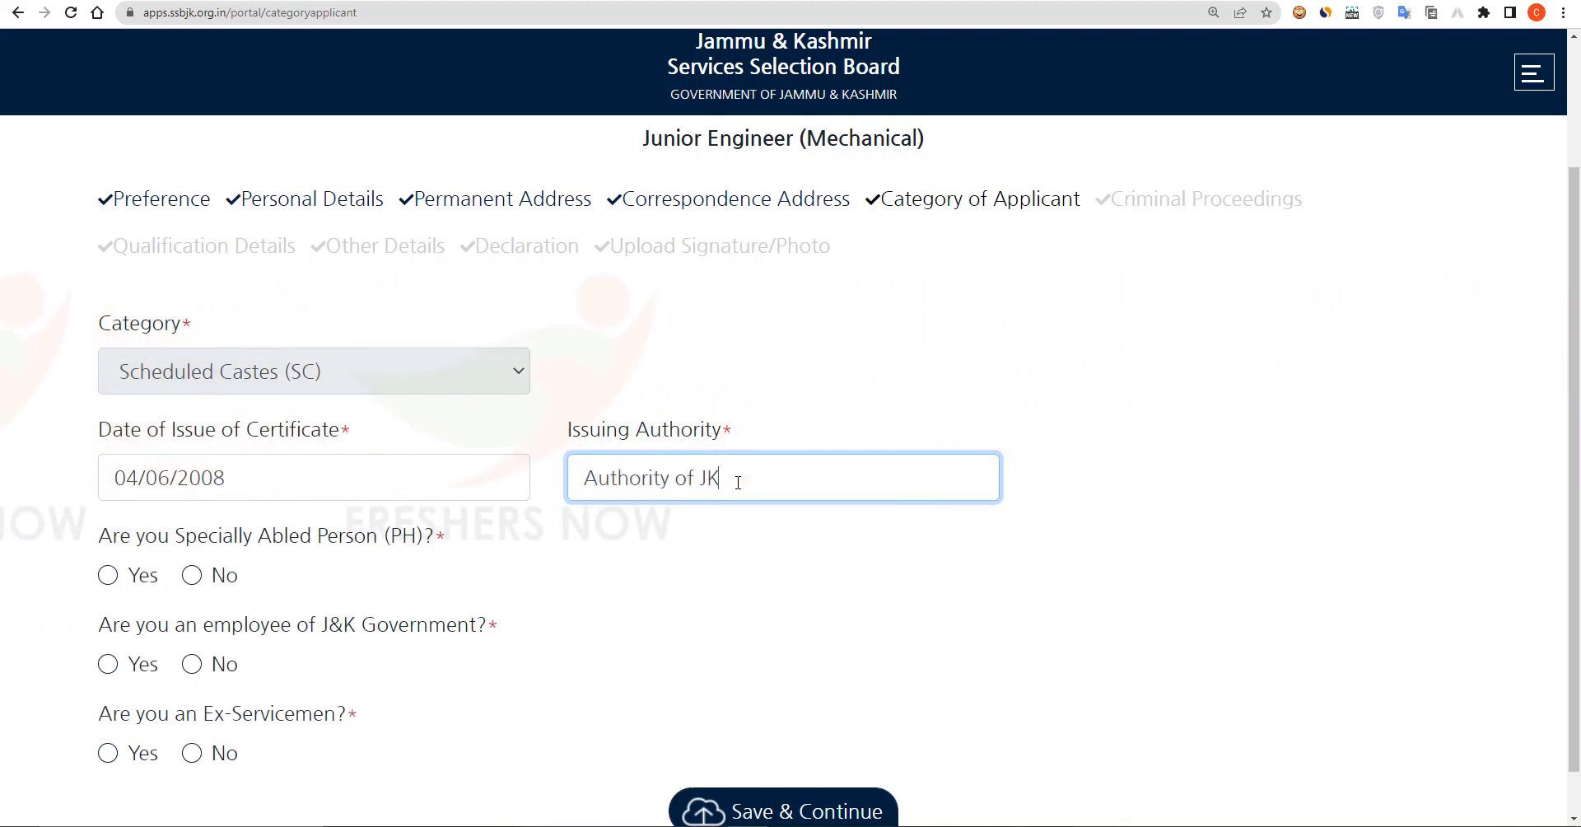
pyautogui.scroll(-1, 659, 502)
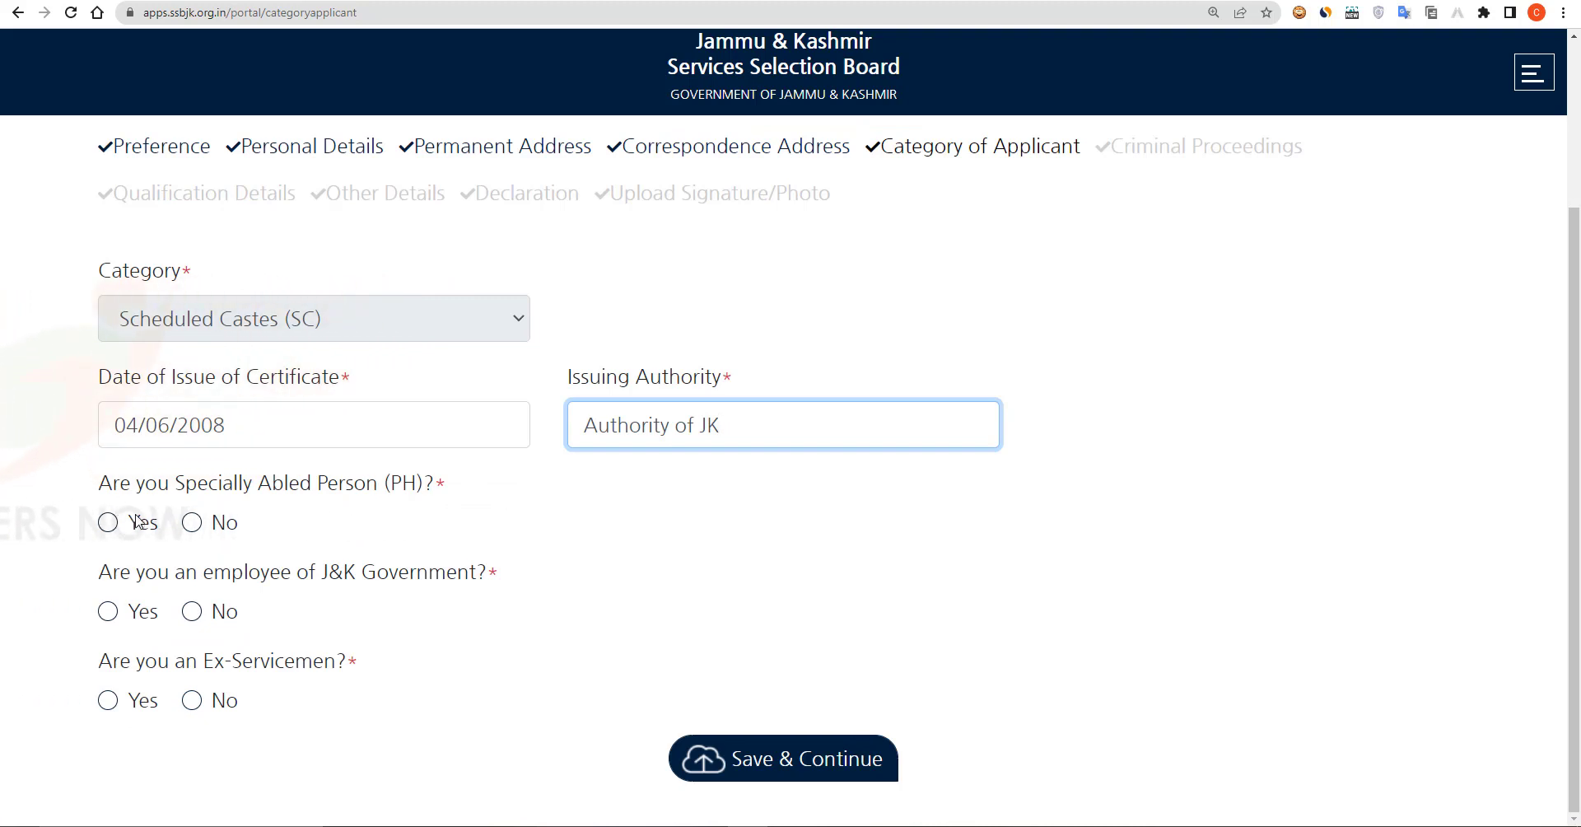
pyautogui.click(192, 524)
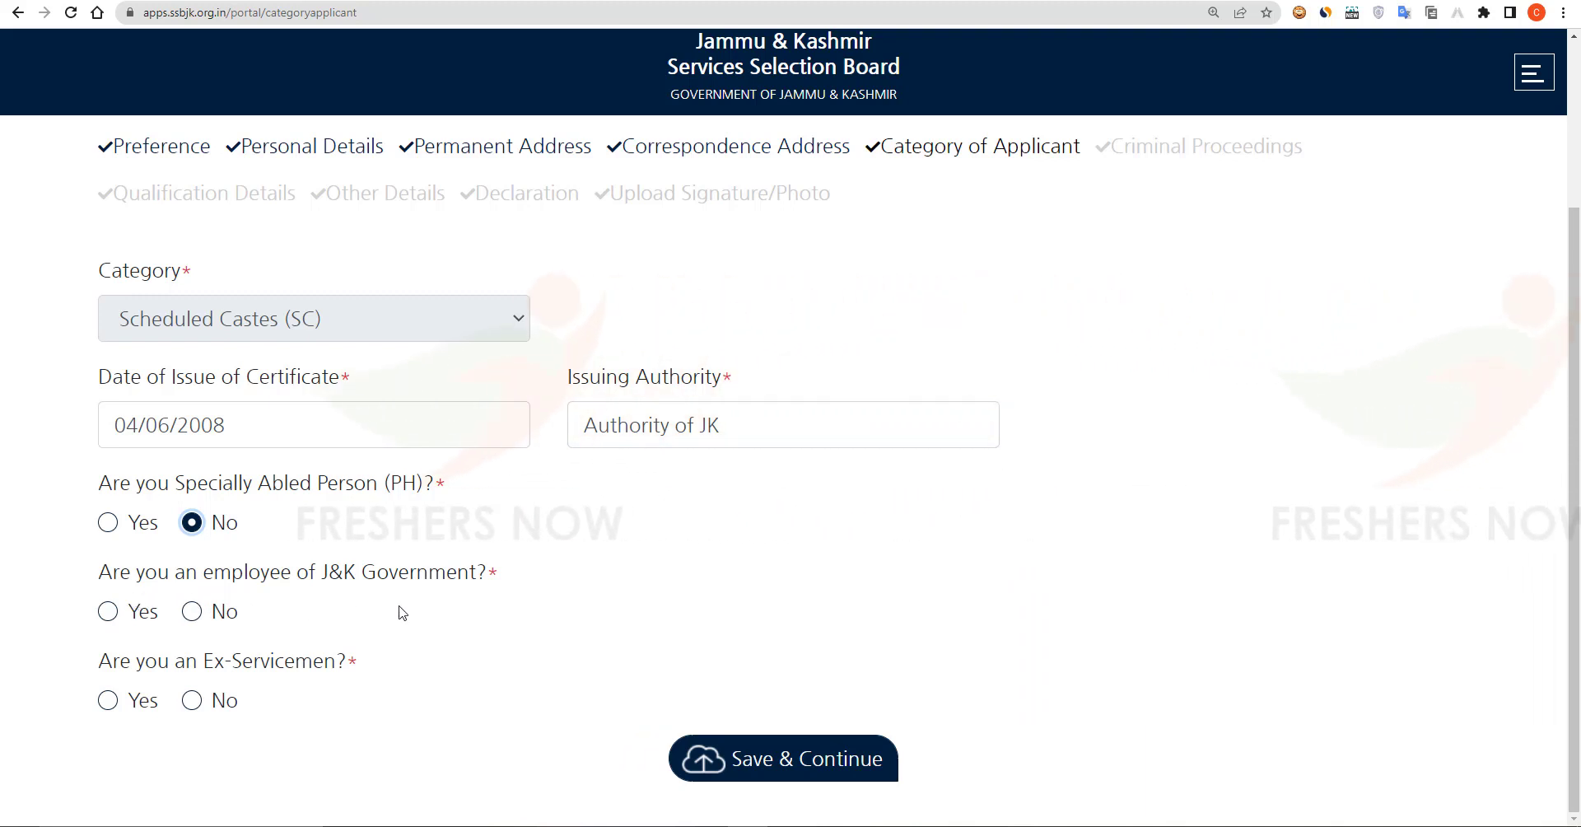
pyautogui.click(192, 612)
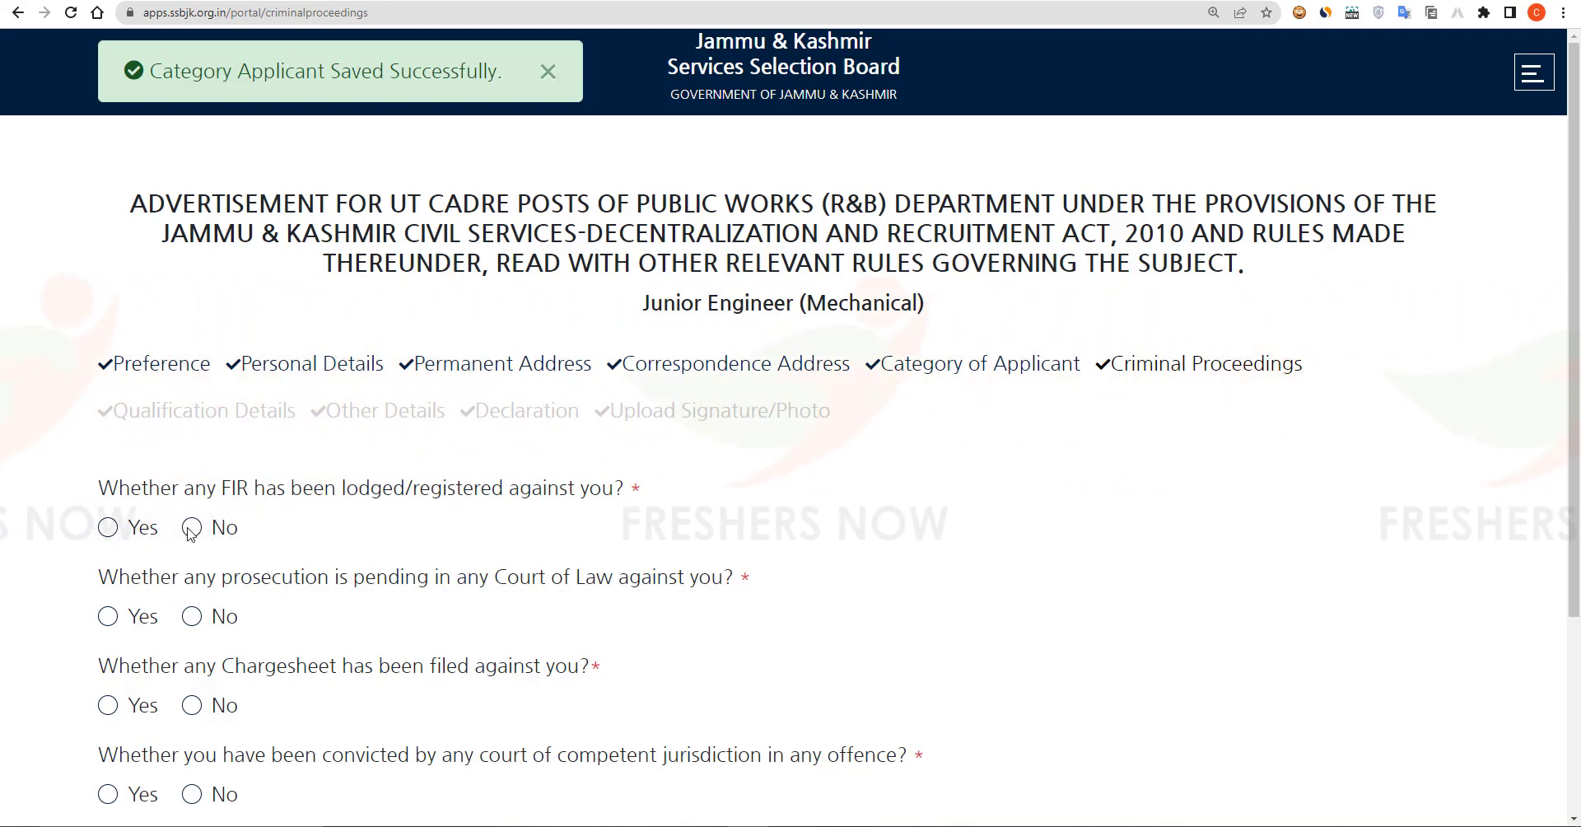
# Answer No to the FIR, chargesheet and other criminal proceedings questions, then save.
pyautogui.click(191, 528)
pyautogui.scroll(-2, 175, 486)
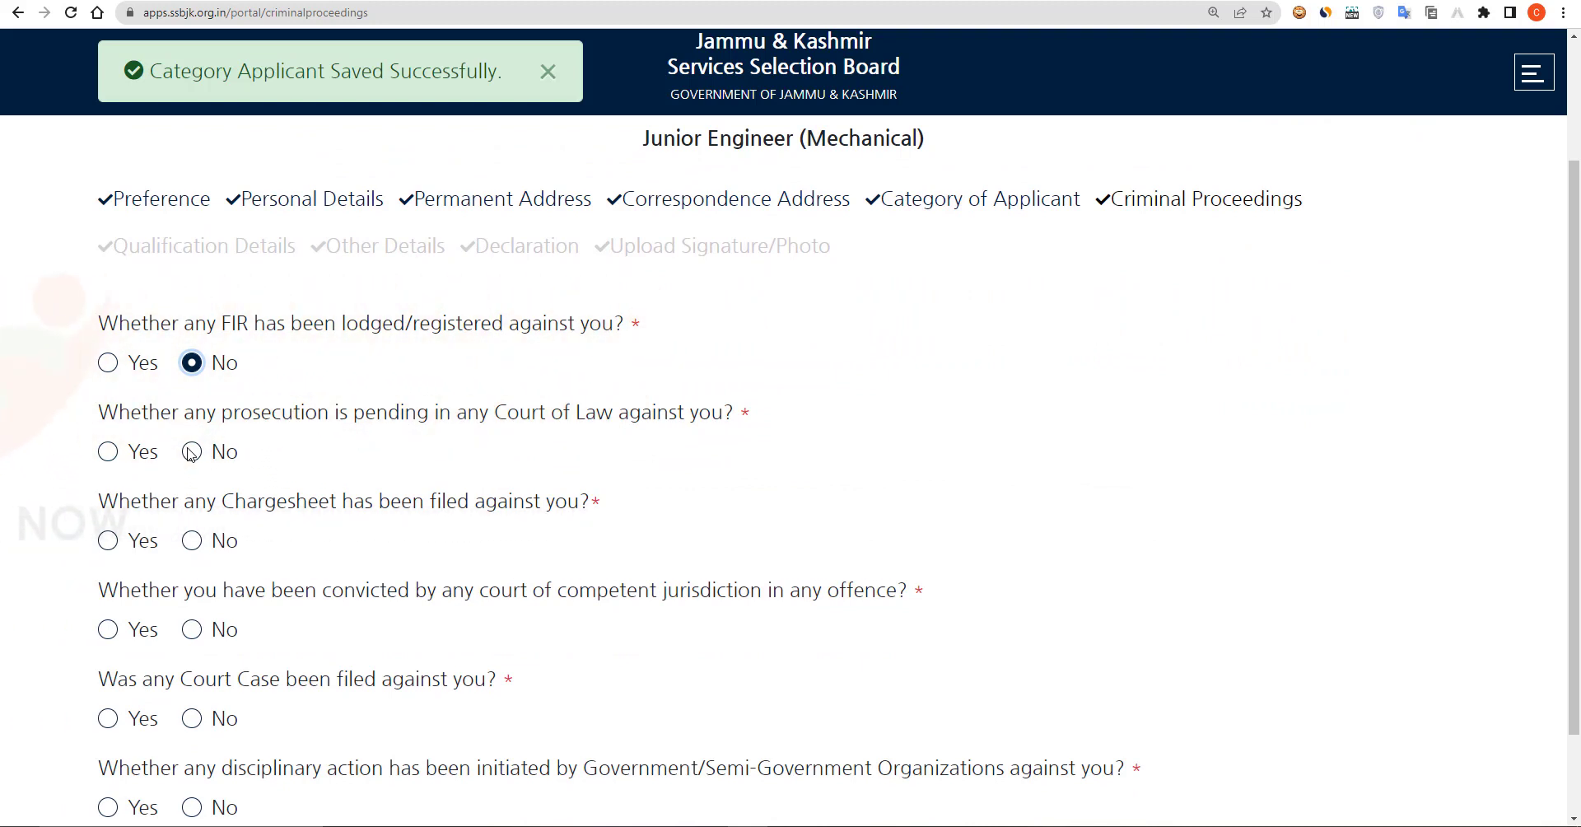
pyautogui.scroll(-1, 317, 459)
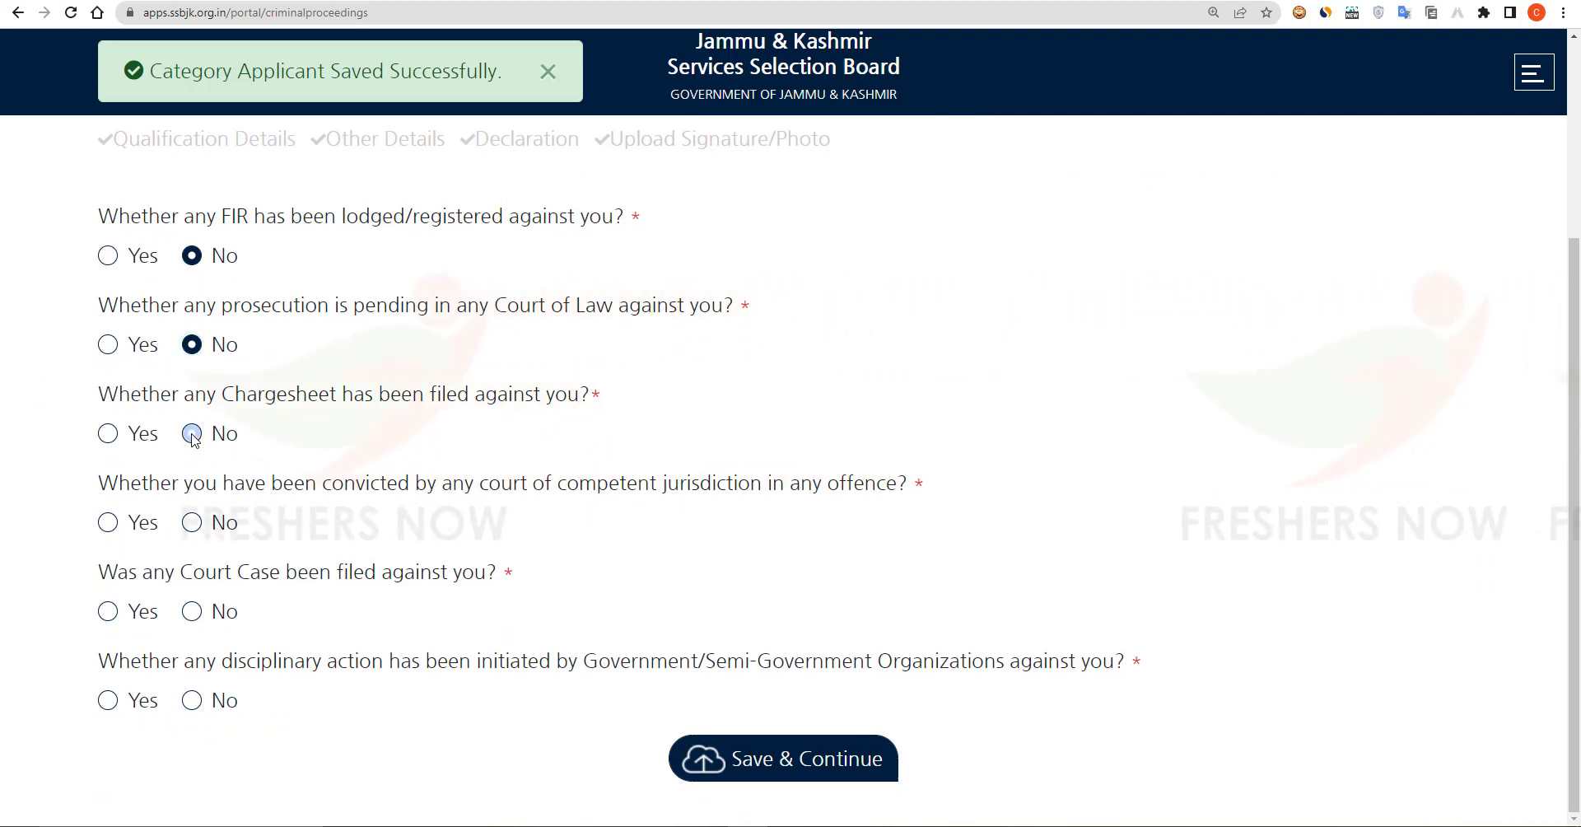
pyautogui.click(191, 434)
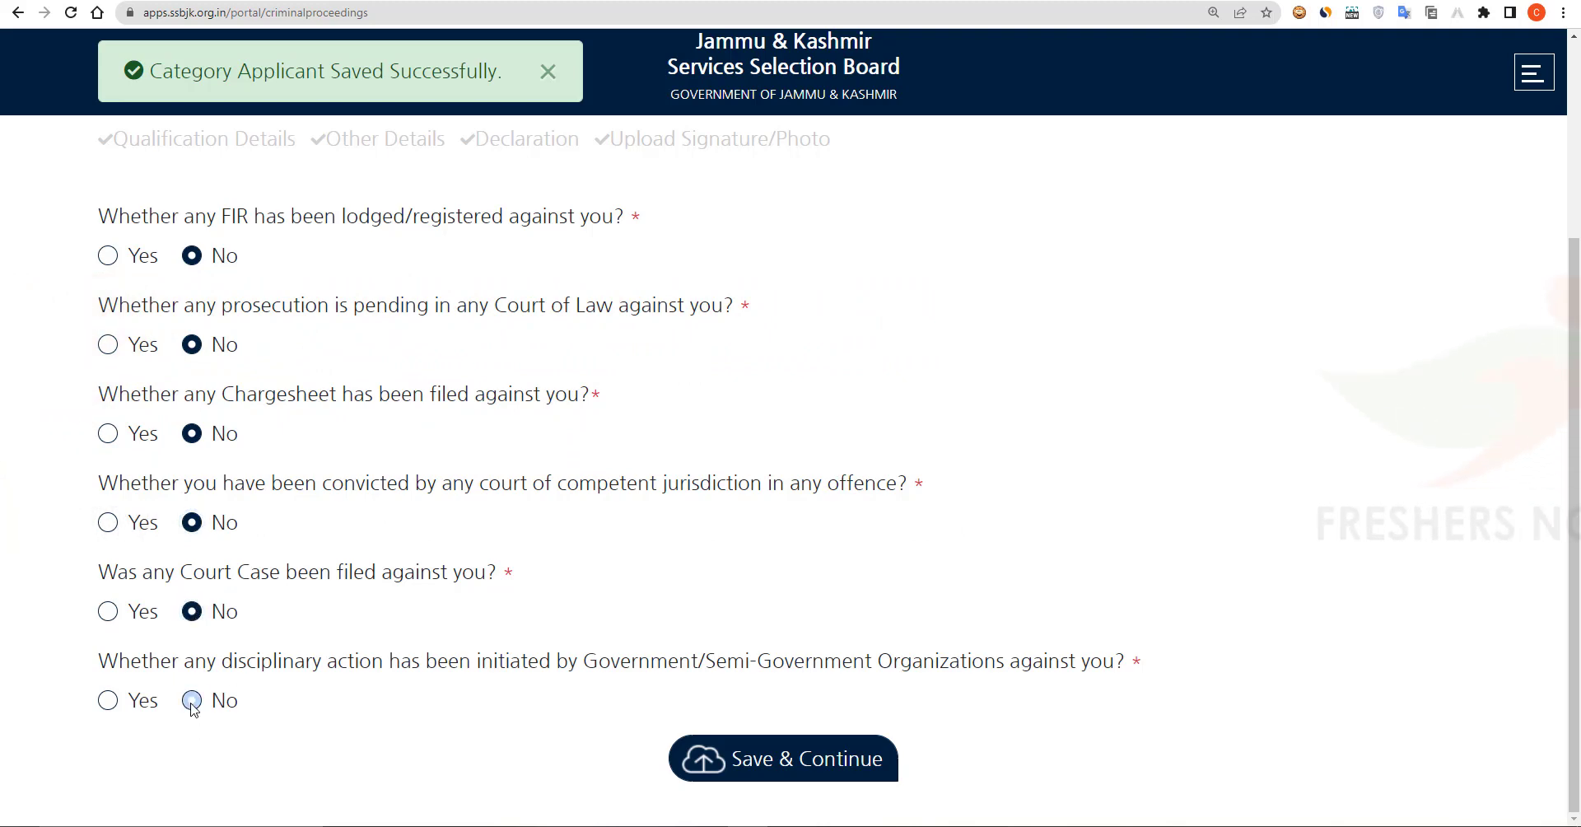
pyautogui.click(836, 759)
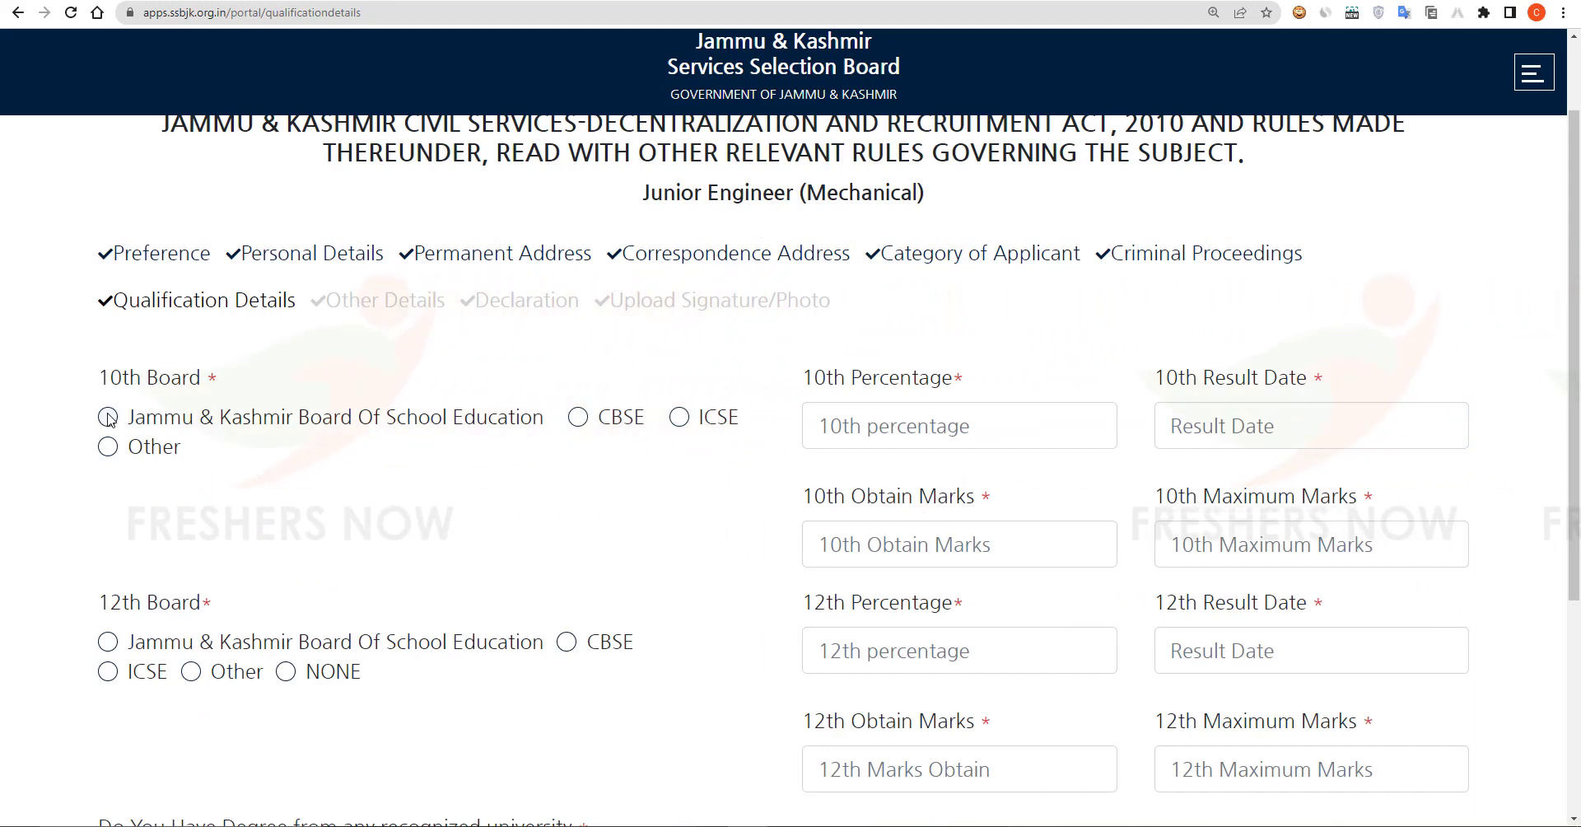
# Enter the 10th percentage (91%) and set its result date to 06/08/2013.
pyautogui.click(915, 426)
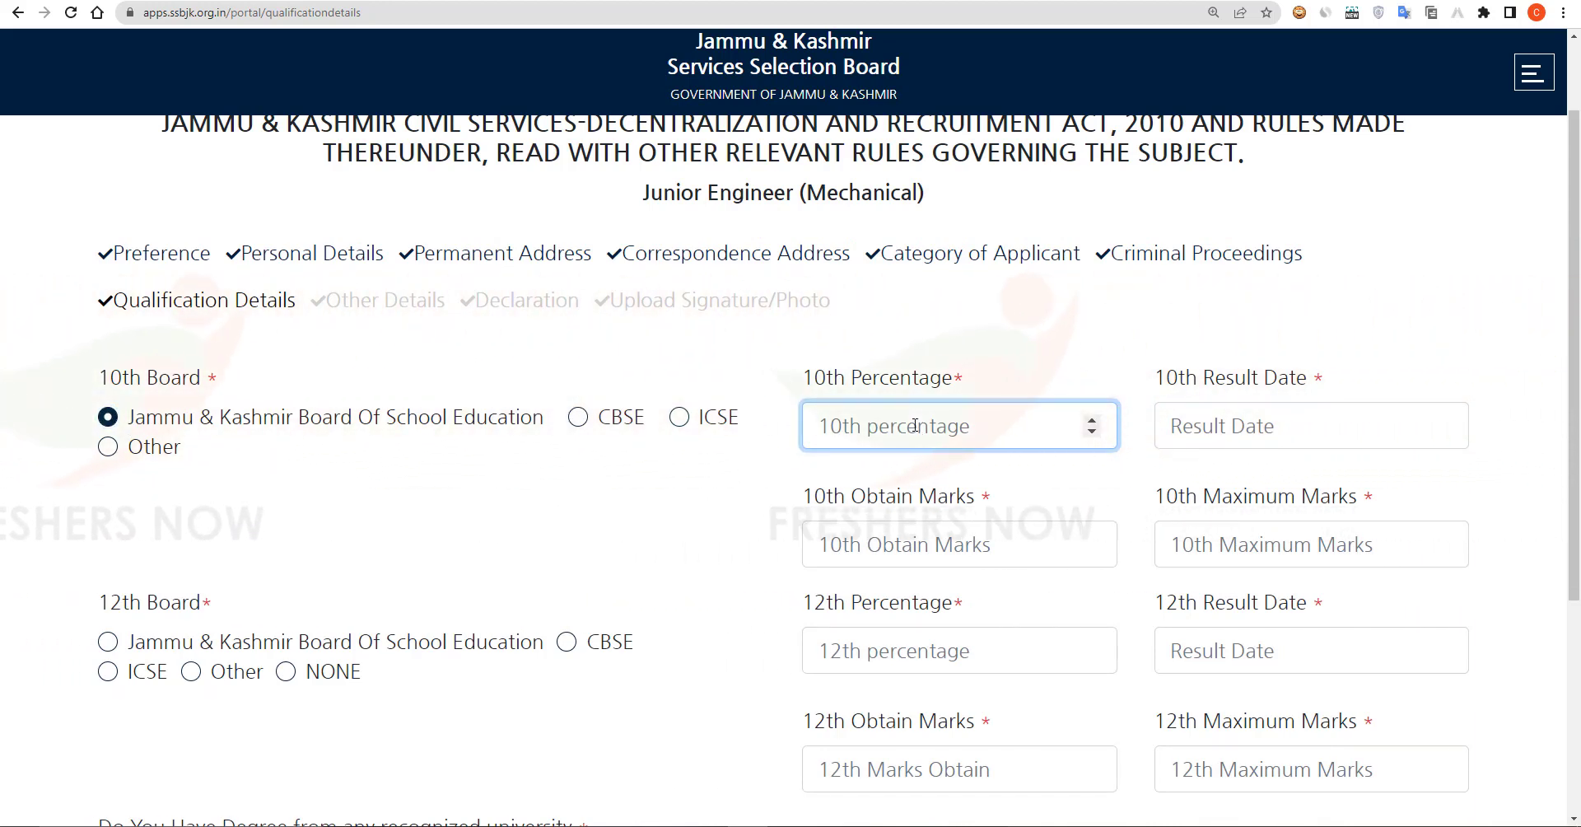
pyautogui.write('91')
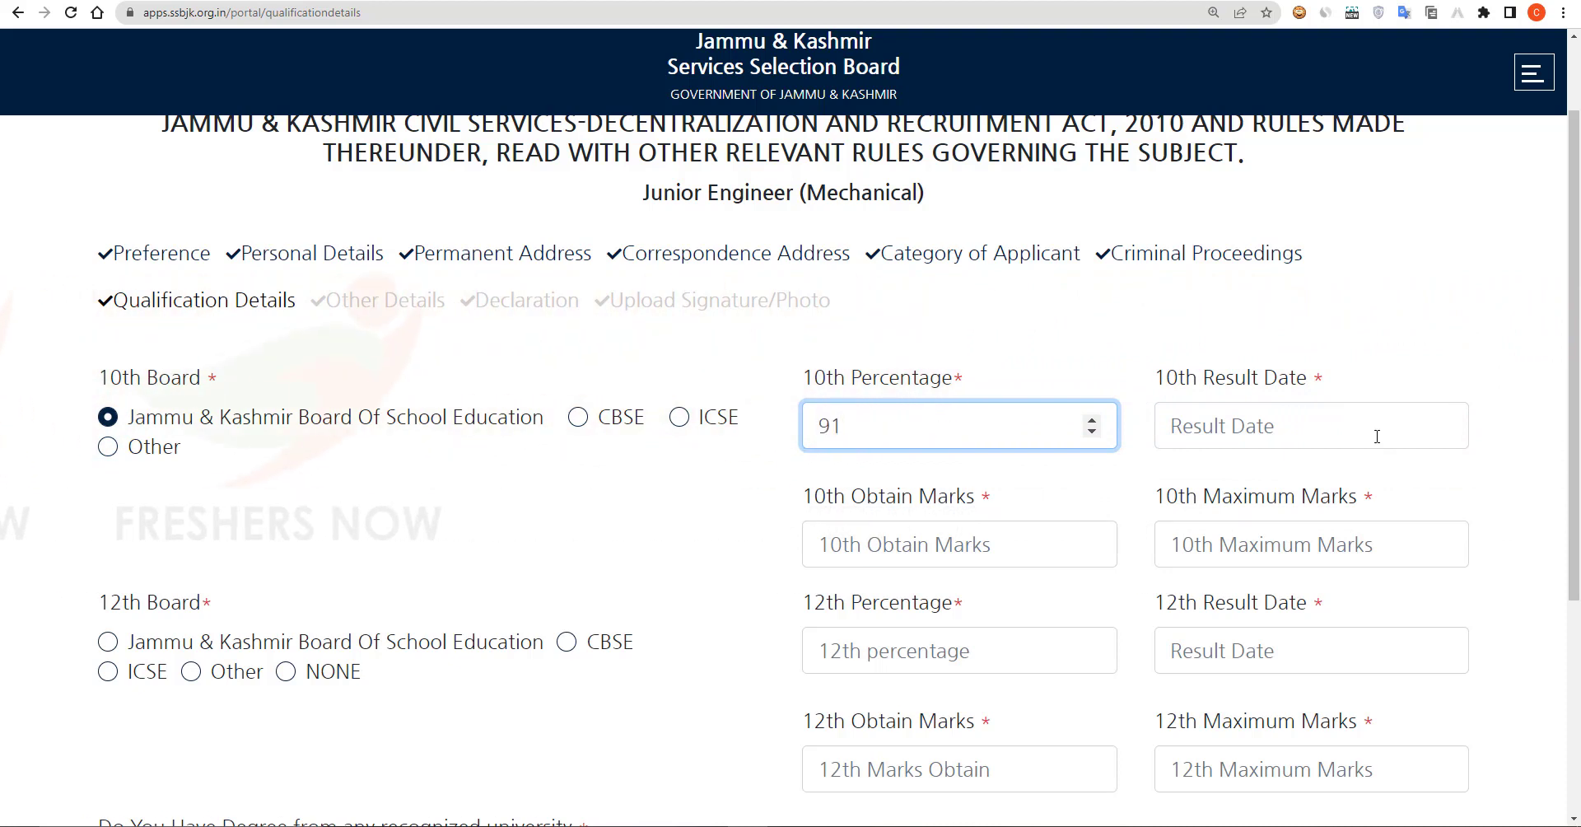
pyautogui.click(1295, 438)
pyautogui.click(1289, 386)
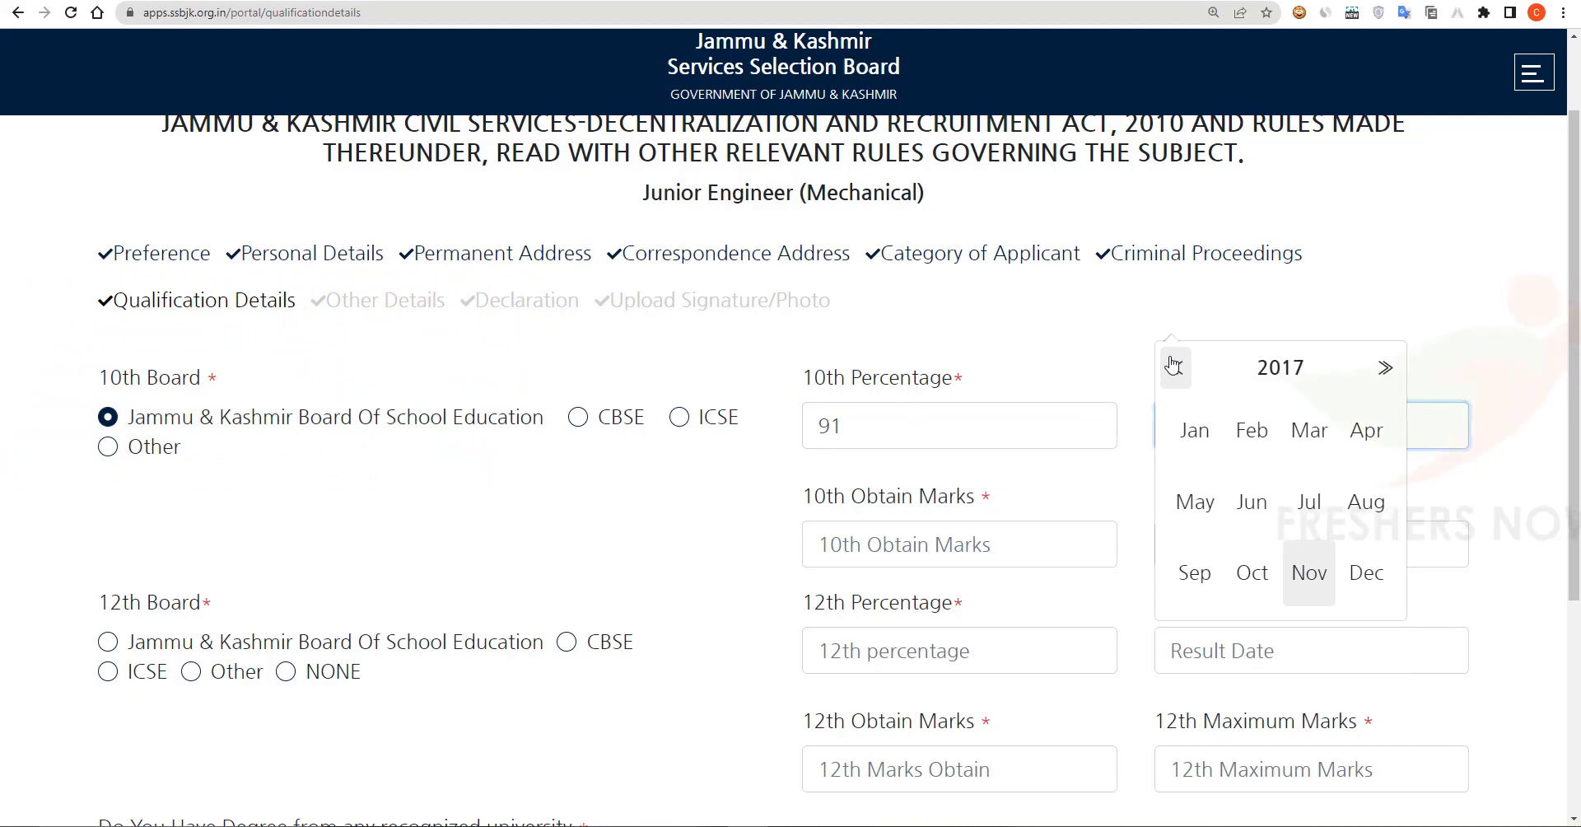
pyautogui.click(1175, 367)
pyautogui.click(1175, 367)
pyautogui.click(1385, 367)
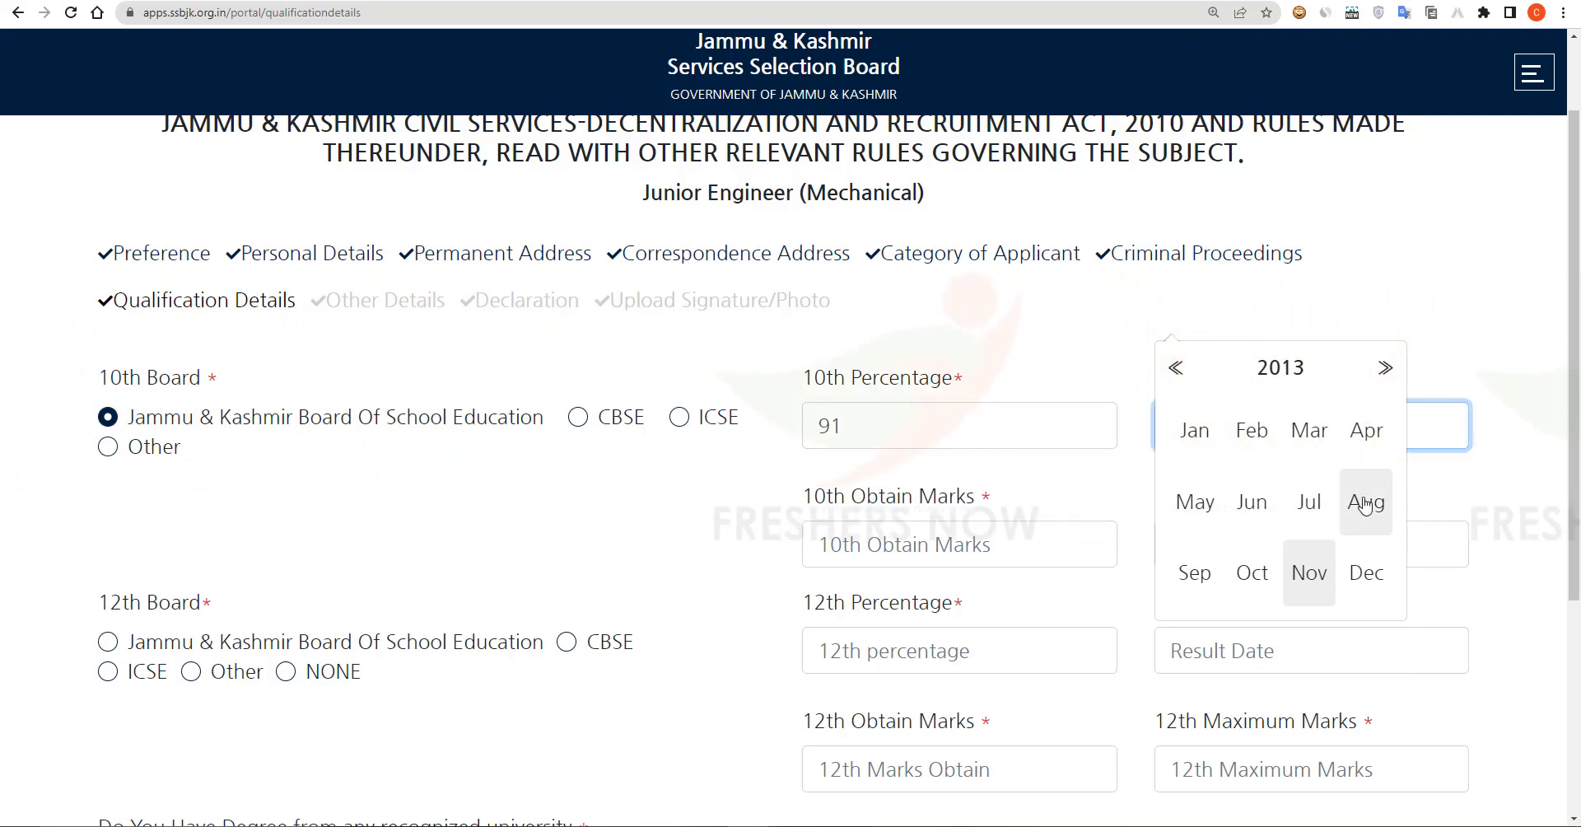
pyautogui.click(1364, 500)
pyautogui.click(1257, 493)
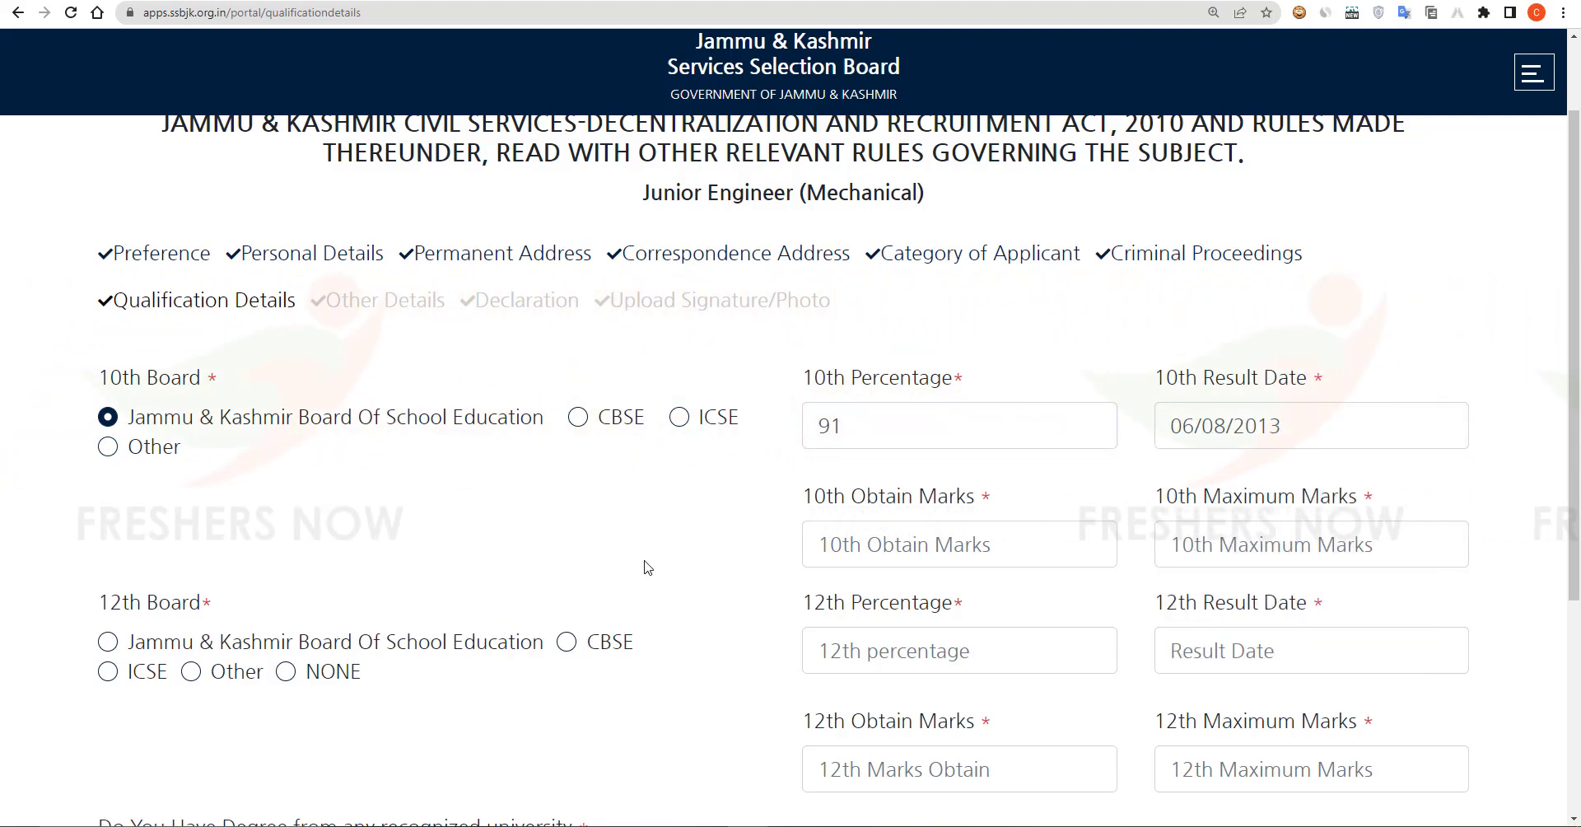
# Enter 10th marks as 586 obtained out of 600.
pyautogui.scroll(-1, 650, 564)
pyautogui.scroll(-1, 669, 563)
pyautogui.click(861, 379)
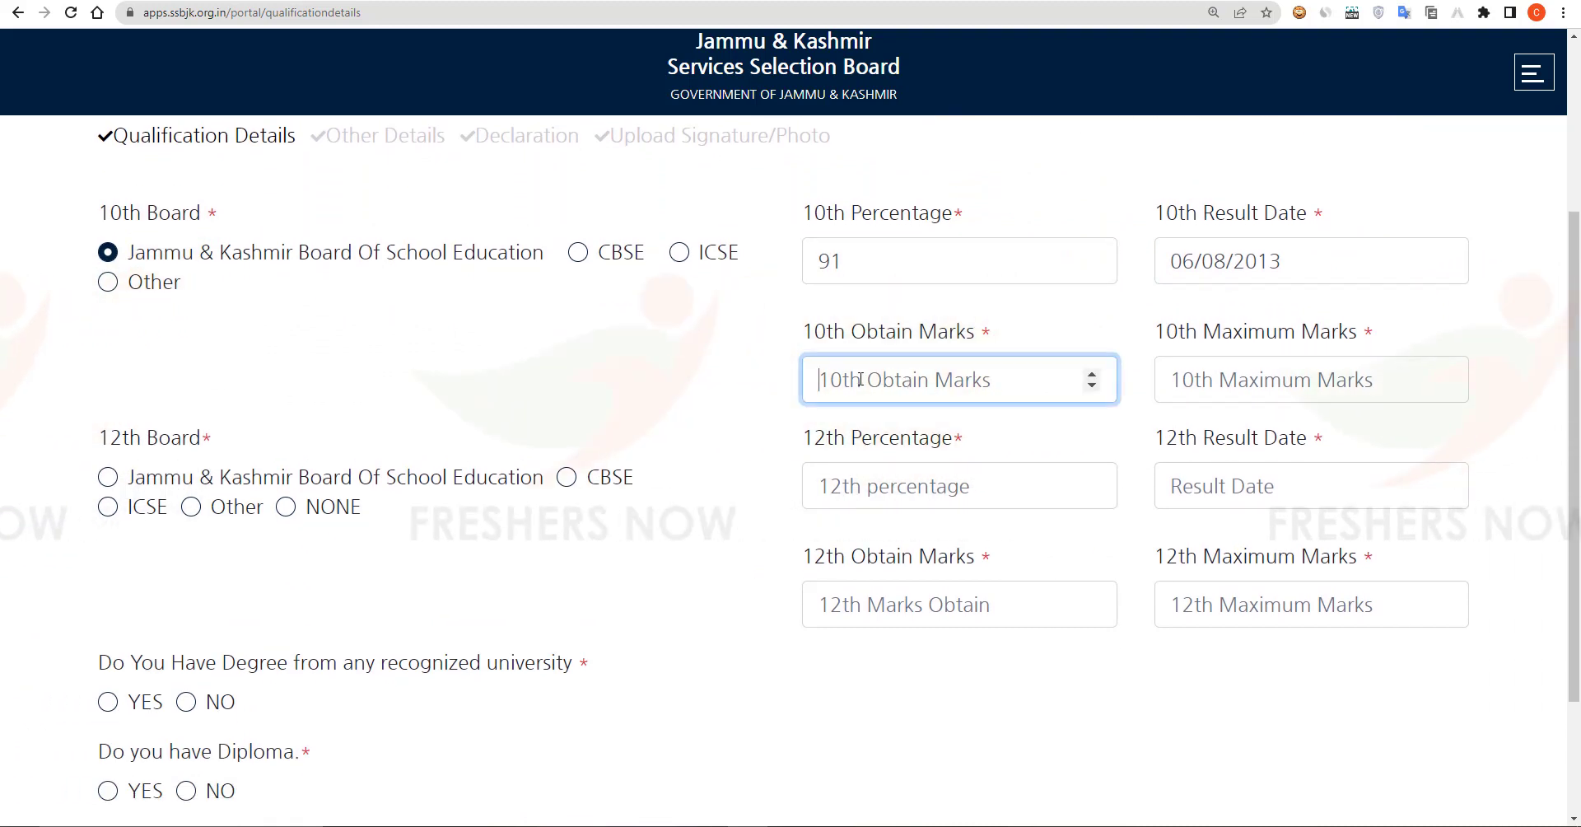
pyautogui.write('586')
pyautogui.click(1222, 367)
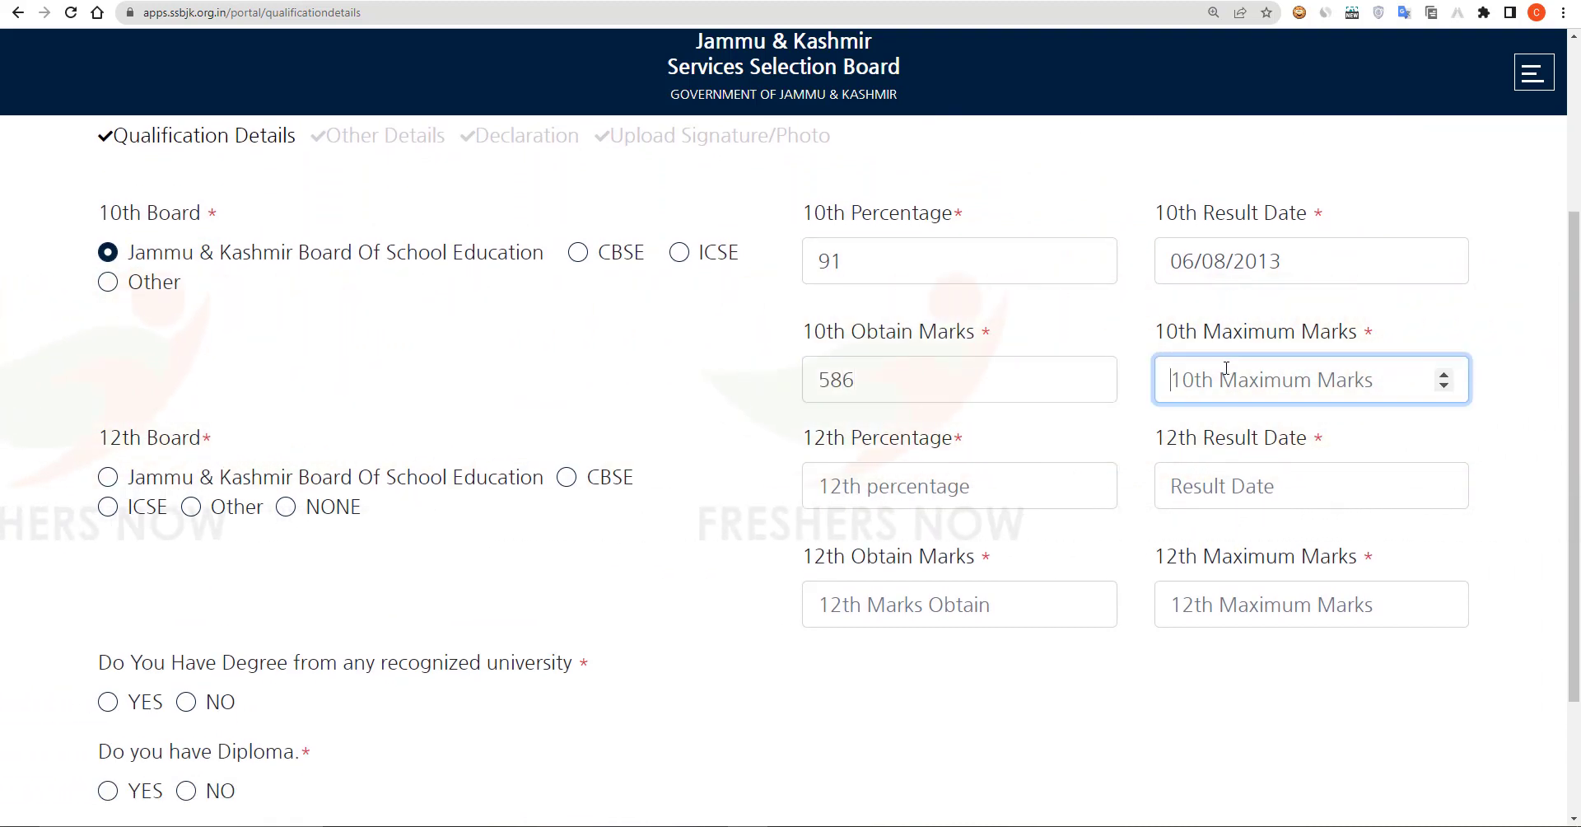
pyautogui.write('600')
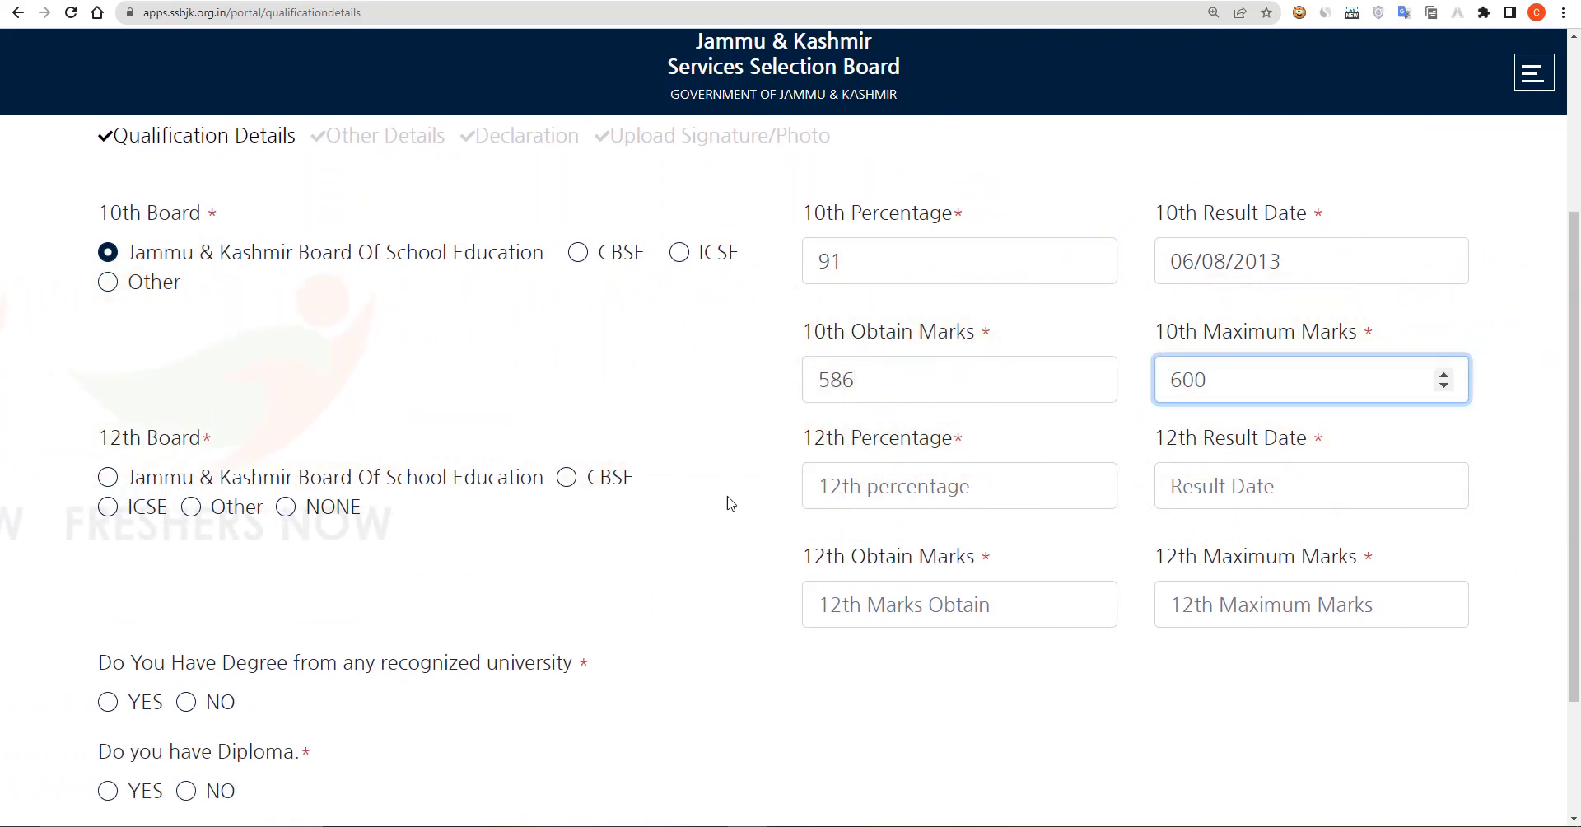
# Choose J&K Board for 12th, enter 89%, and set result date 04/03/2015.
pyautogui.click(845, 486)
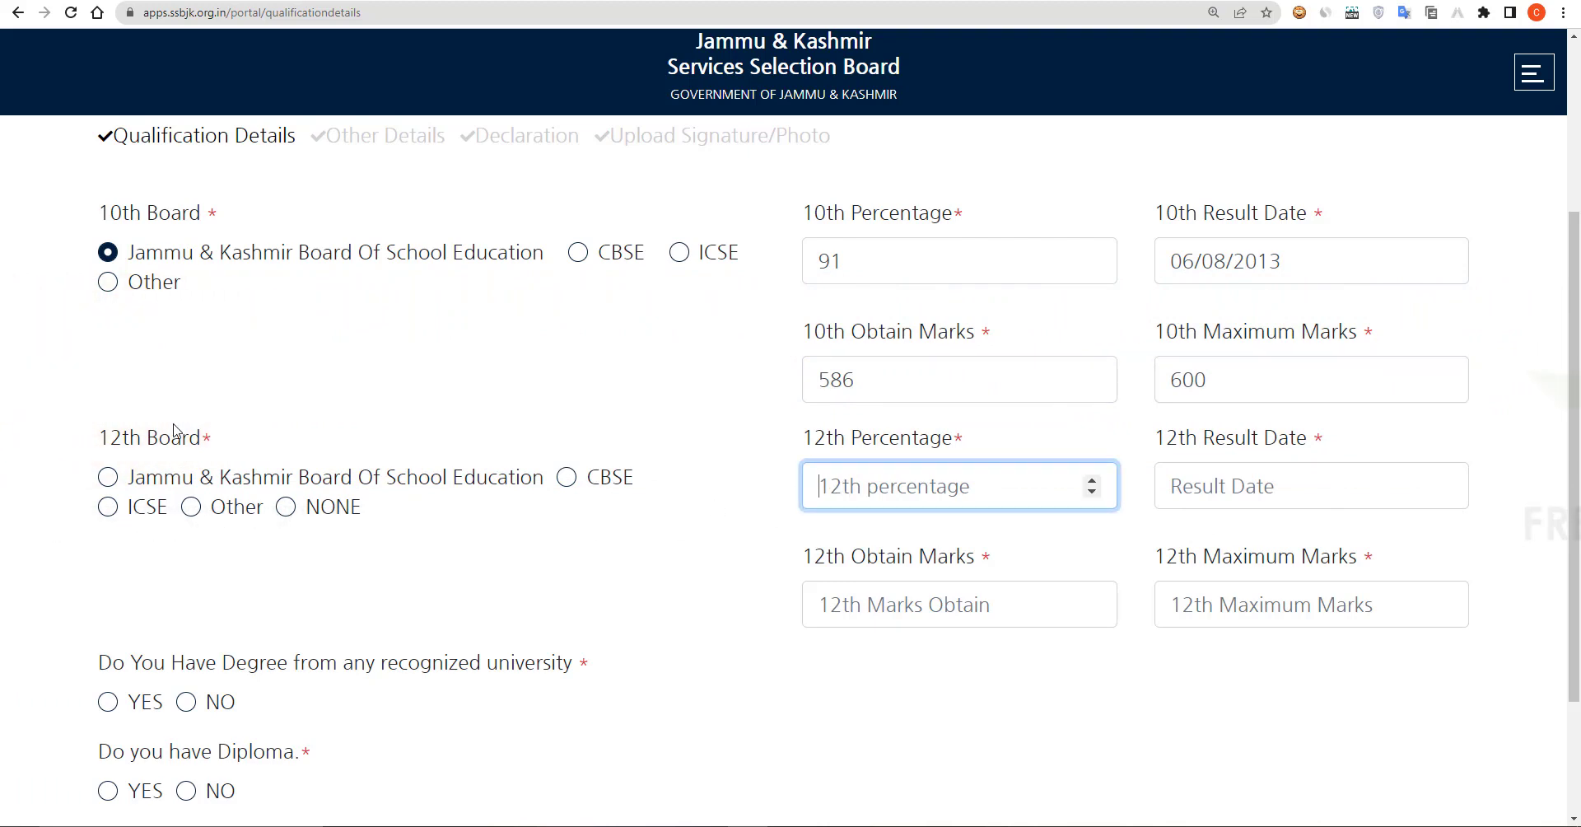
pyautogui.click(107, 478)
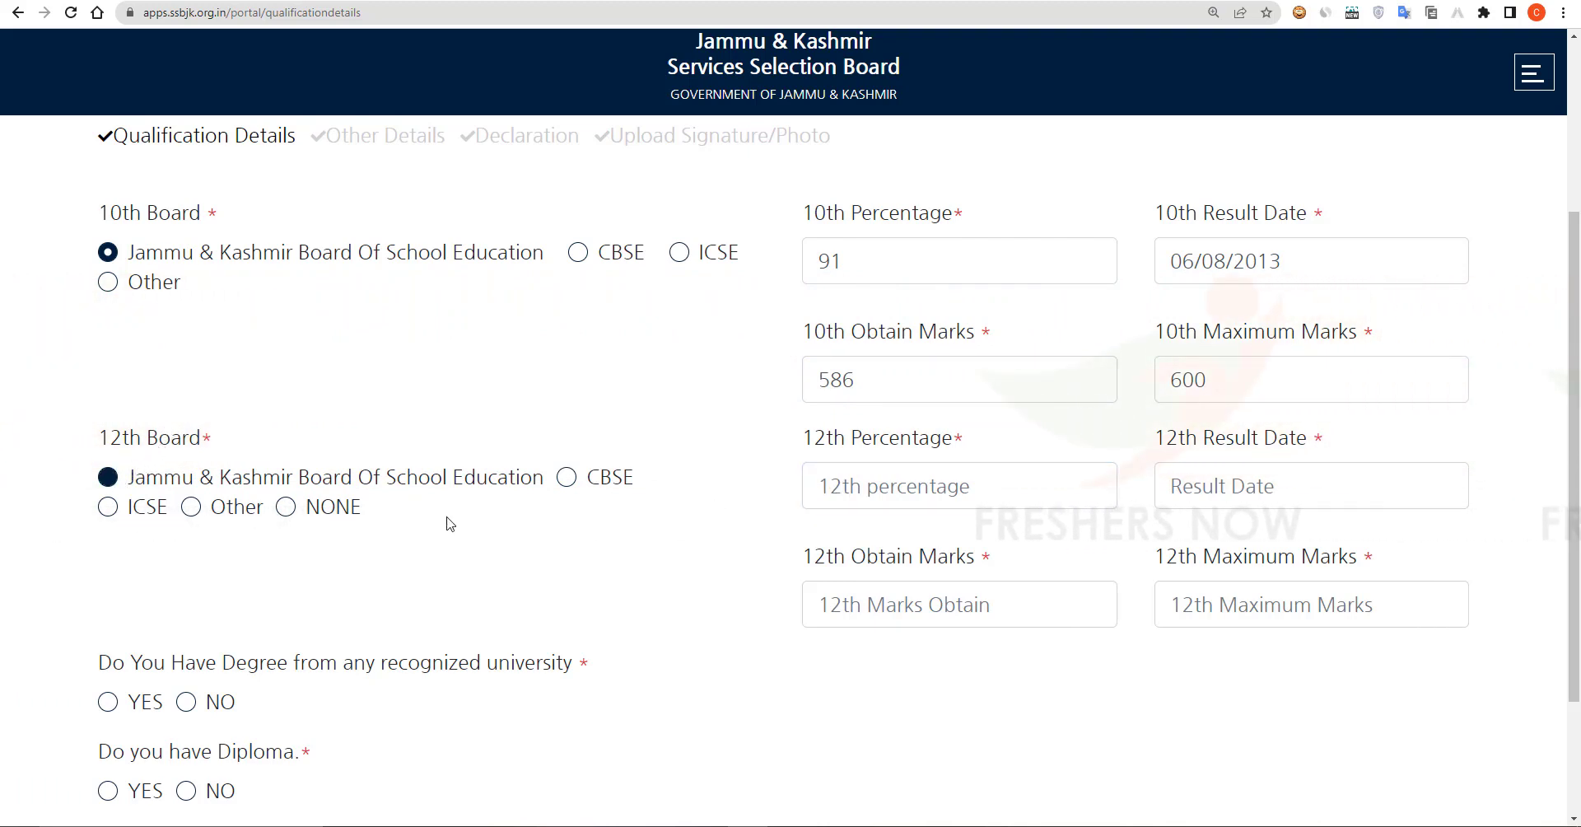
pyautogui.click(965, 487)
pyautogui.write('89')
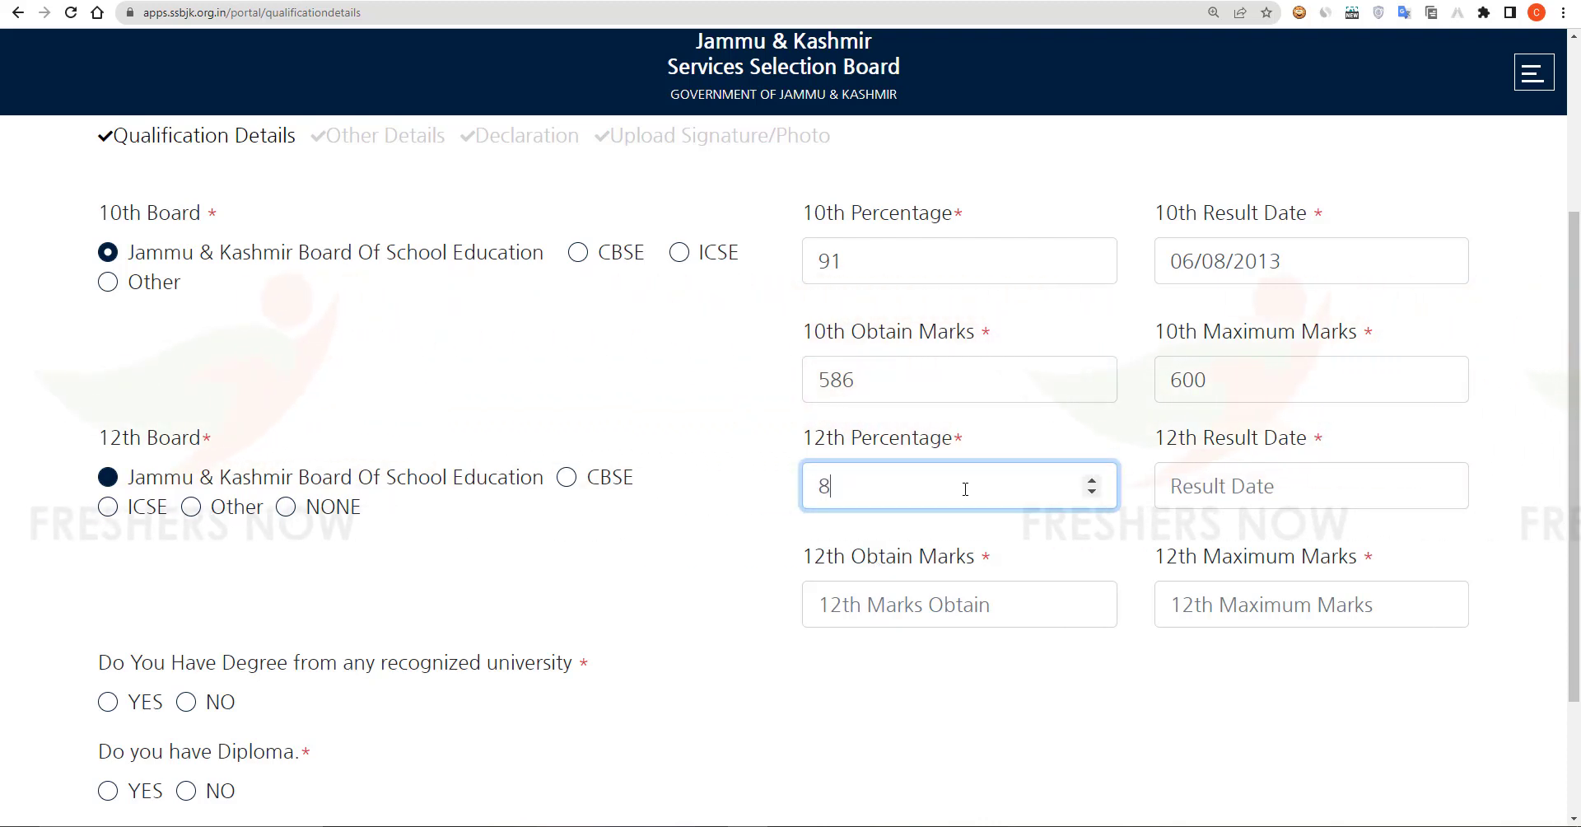
pyautogui.click(1309, 486)
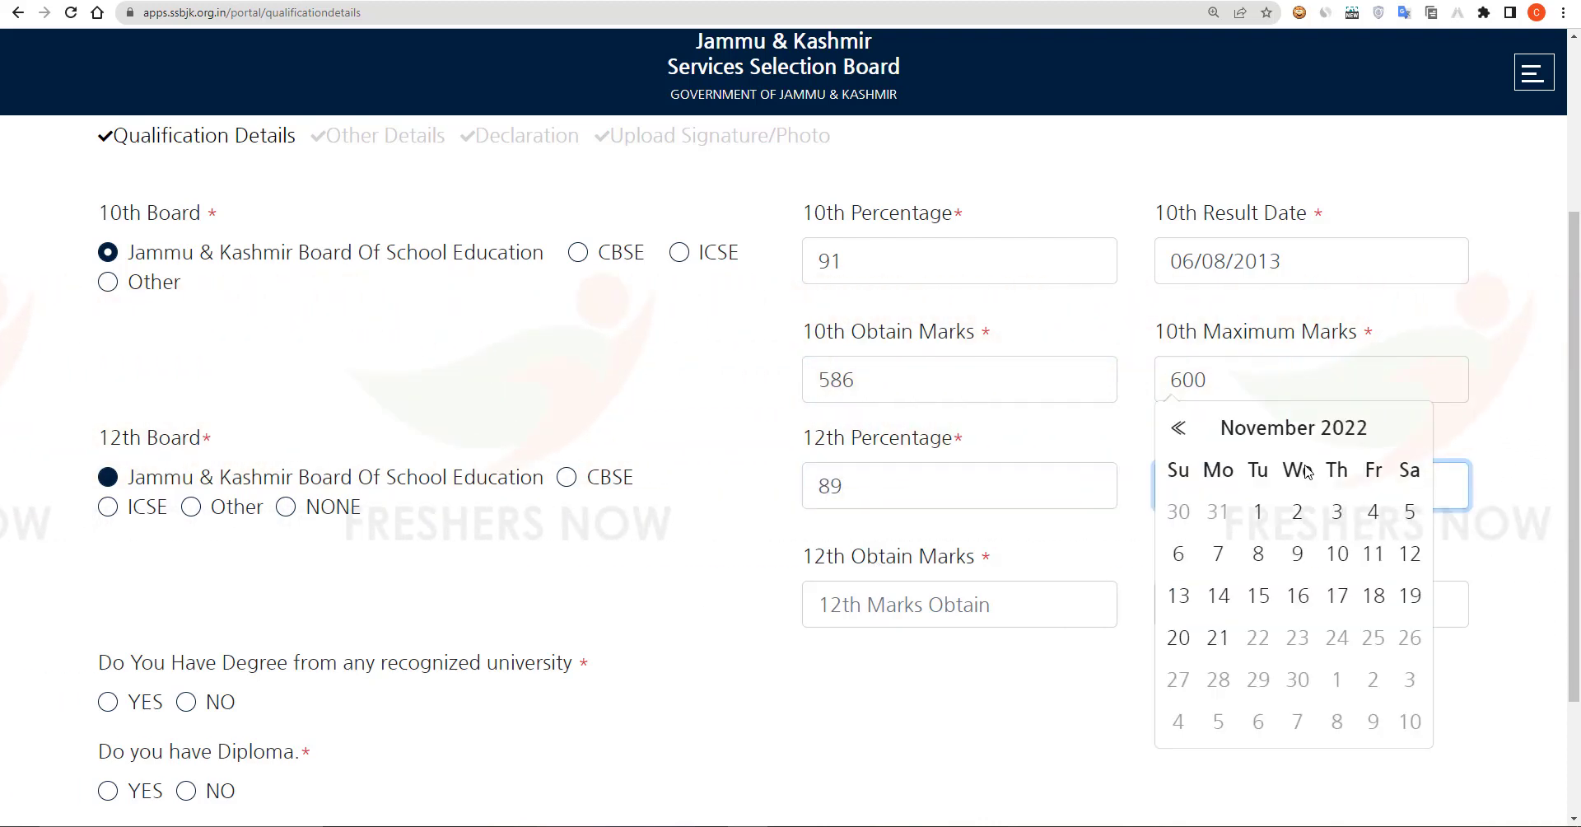
pyautogui.click(1292, 424)
pyautogui.click(1176, 98)
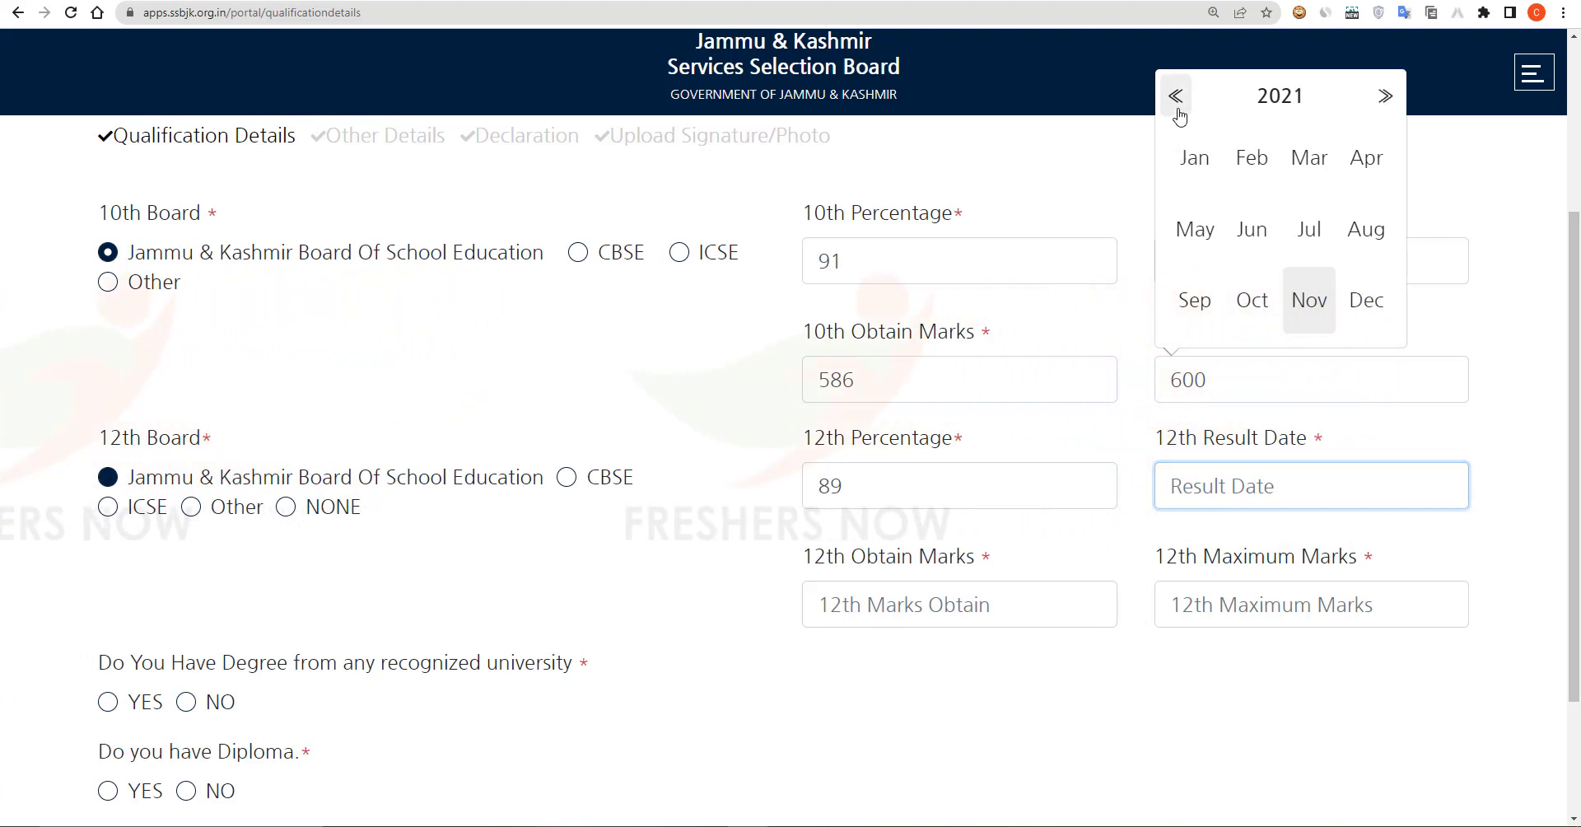
pyautogui.click(1175, 97)
pyautogui.click(1175, 97)
pyautogui.click(1176, 97)
pyautogui.click(1176, 97)
pyautogui.click(1176, 98)
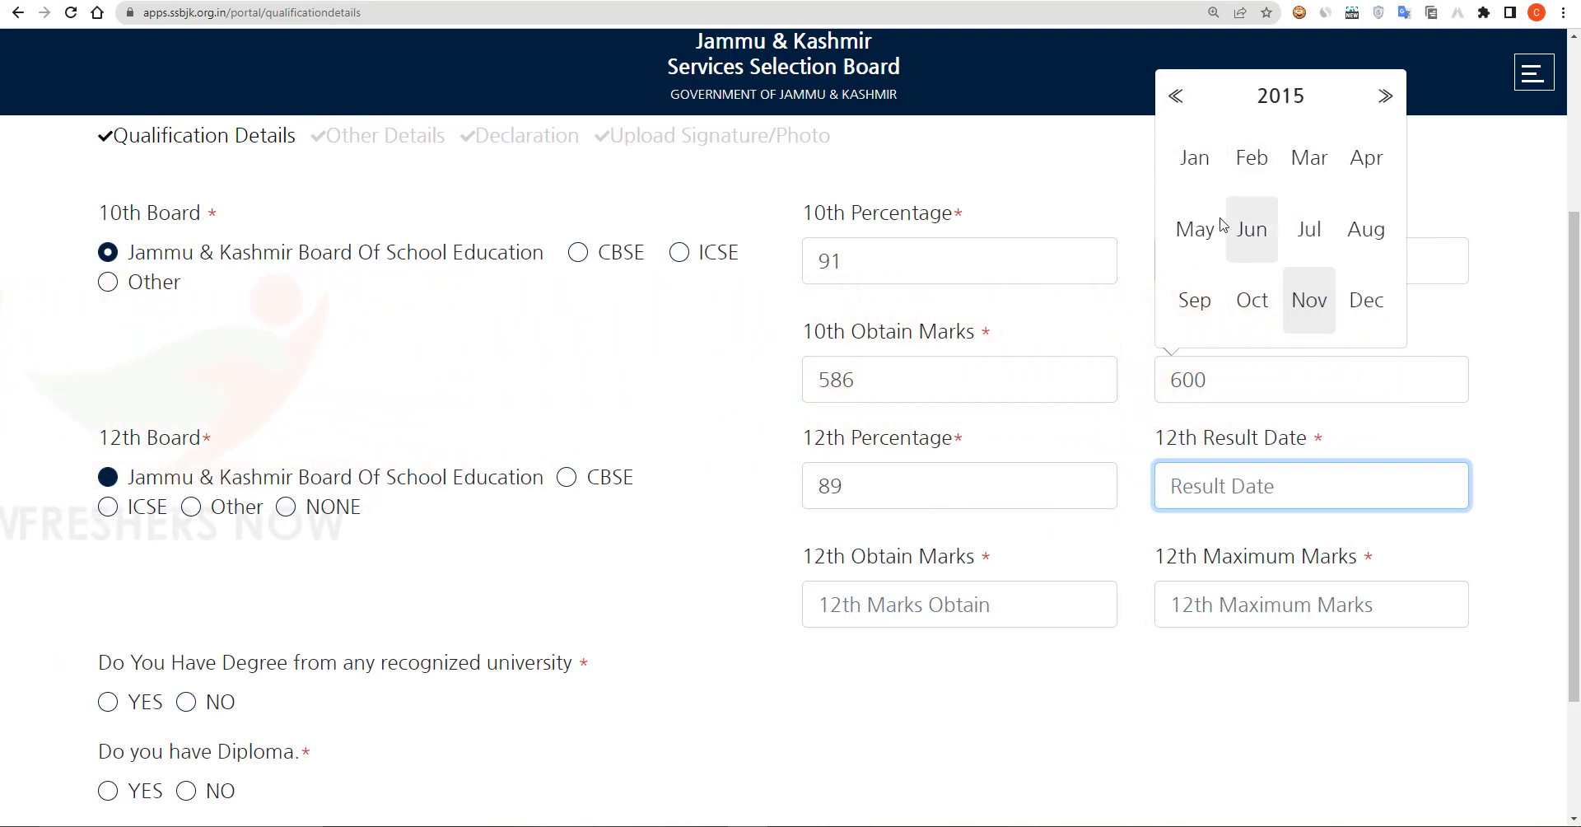
pyautogui.click(1313, 160)
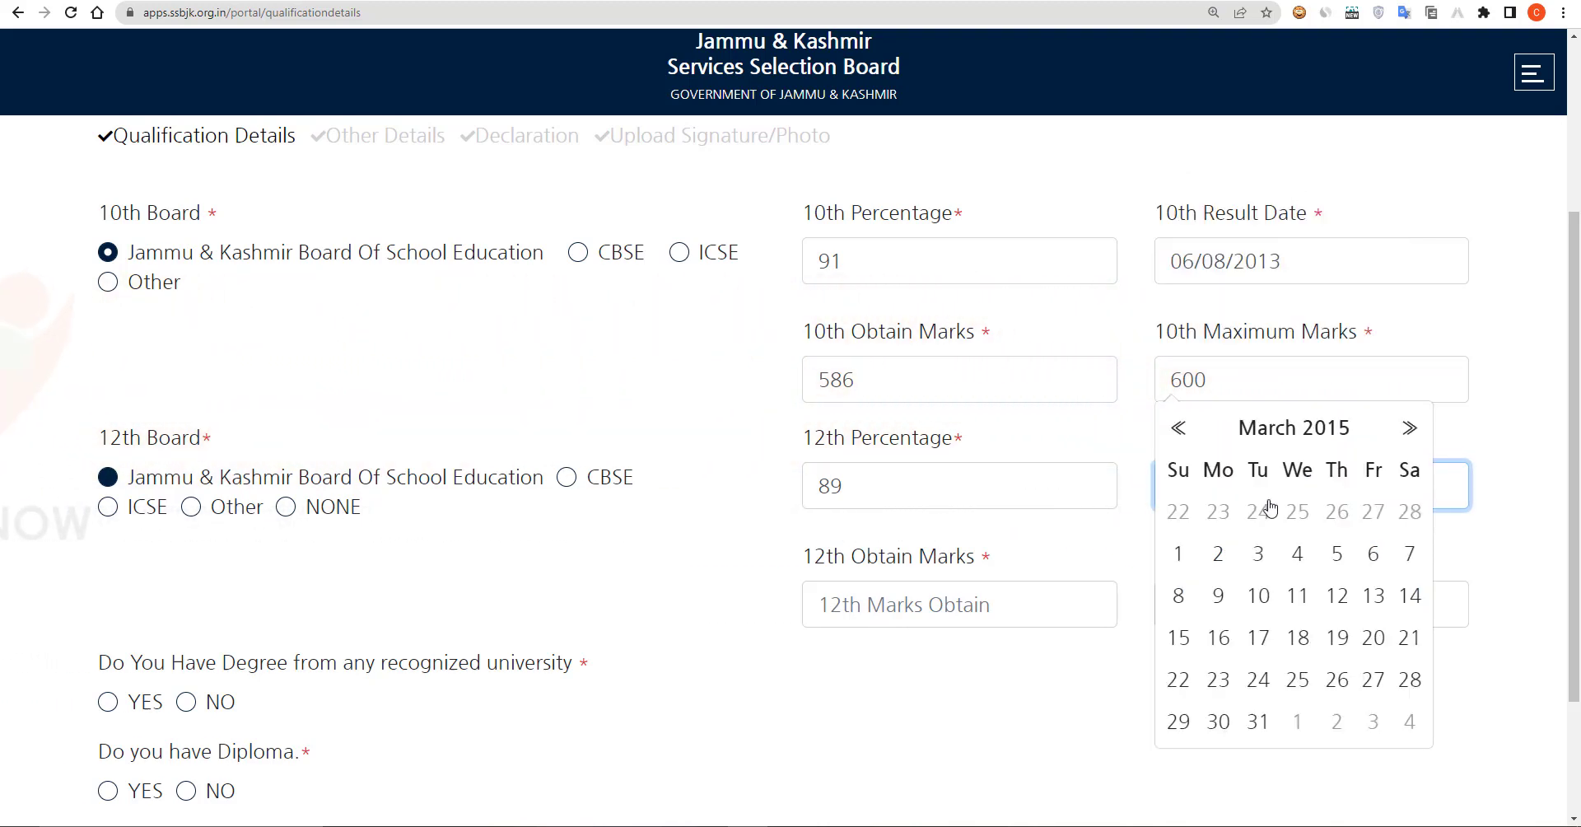
pyautogui.click(1297, 554)
# Enter 12th marks as 890 obtained out of 1000.
pyautogui.click(982, 601)
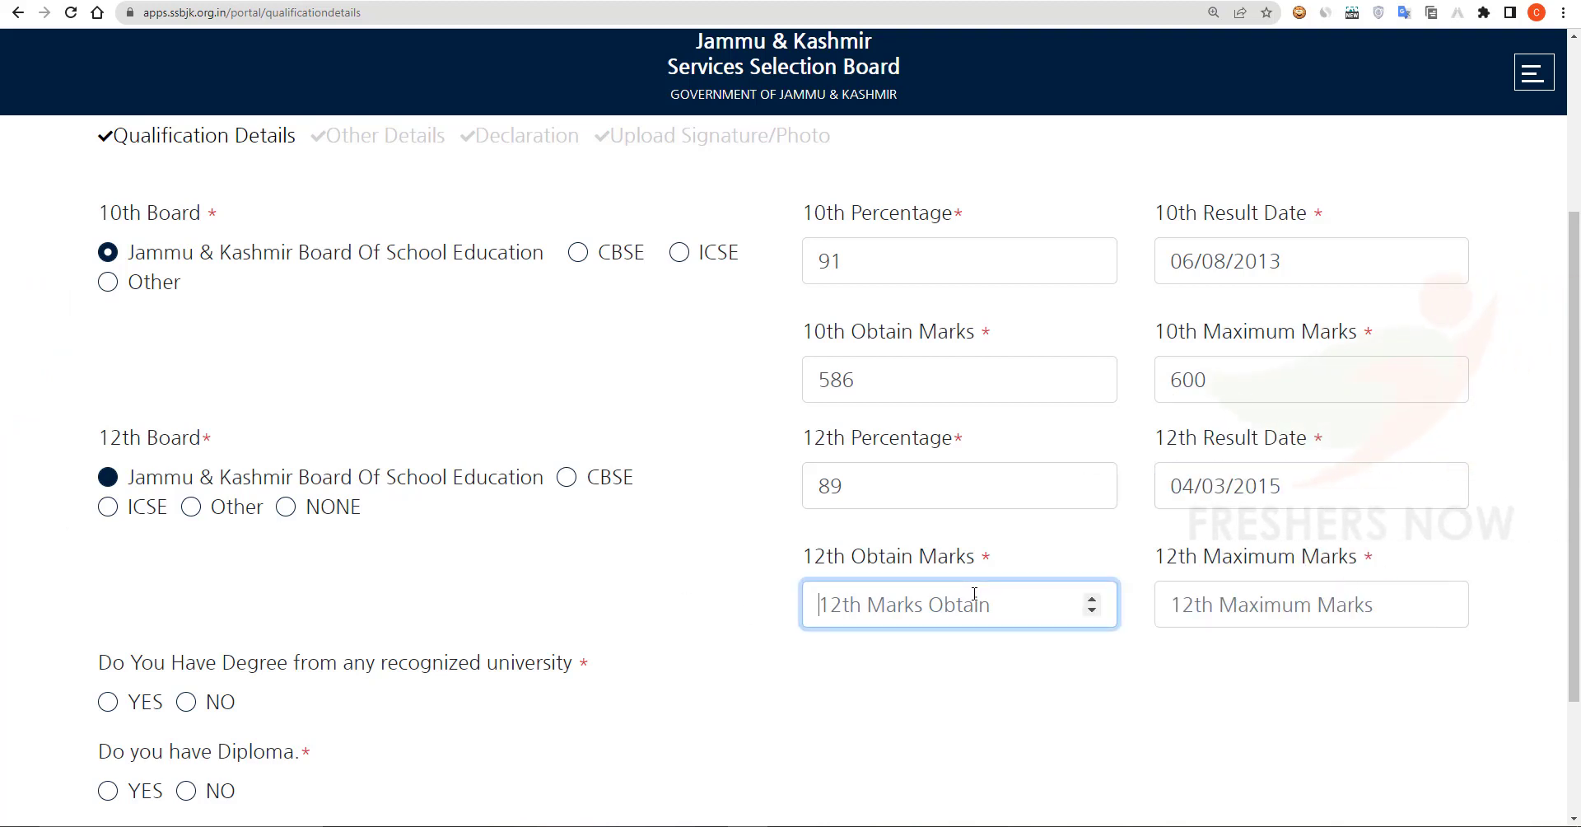
pyautogui.write('890')
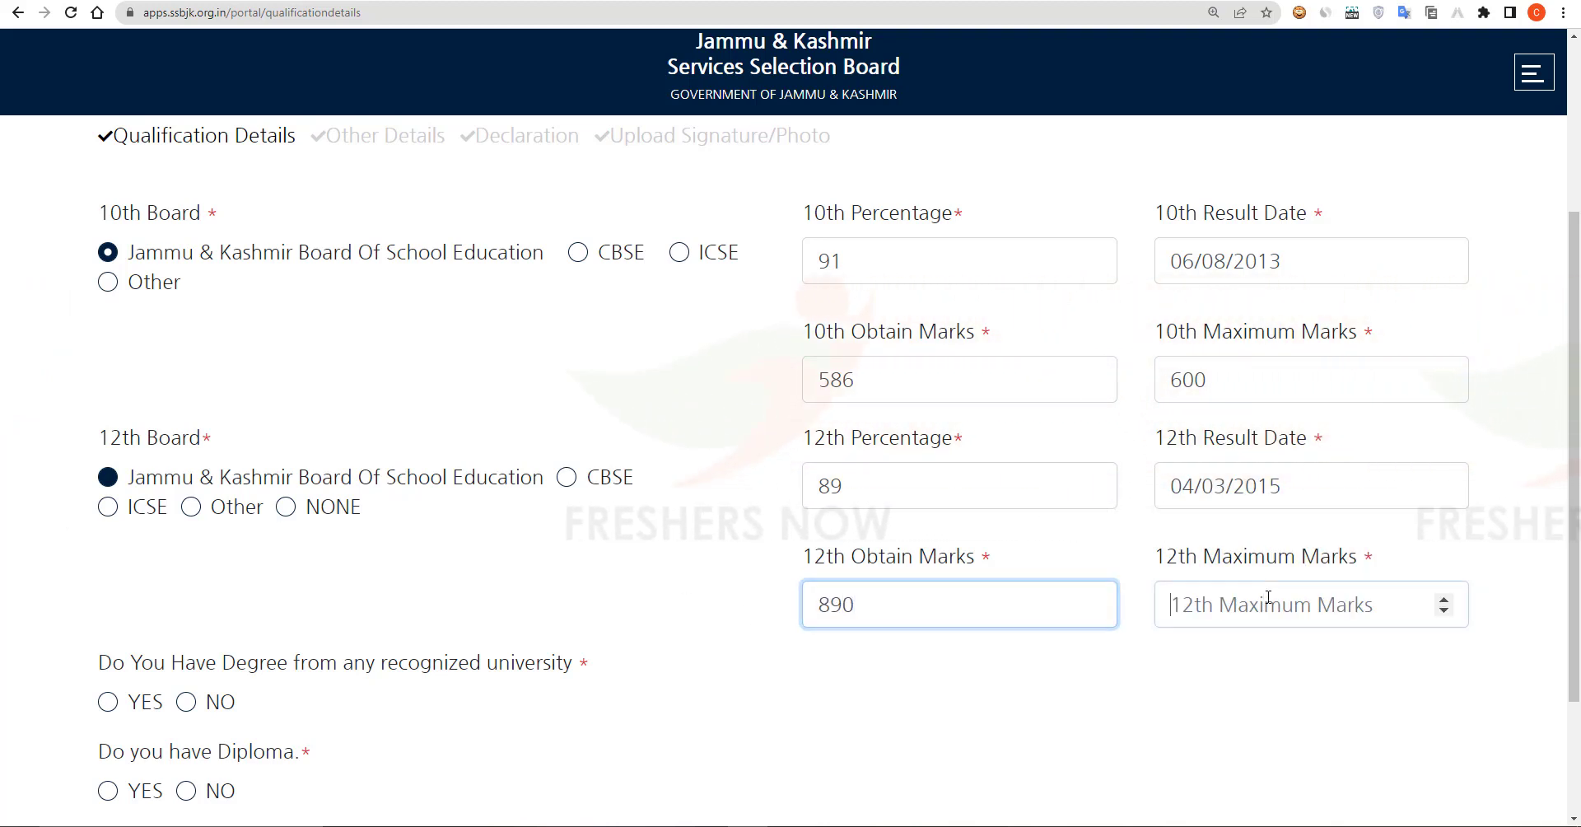
pyautogui.click(1260, 600)
pyautogui.write('1000')
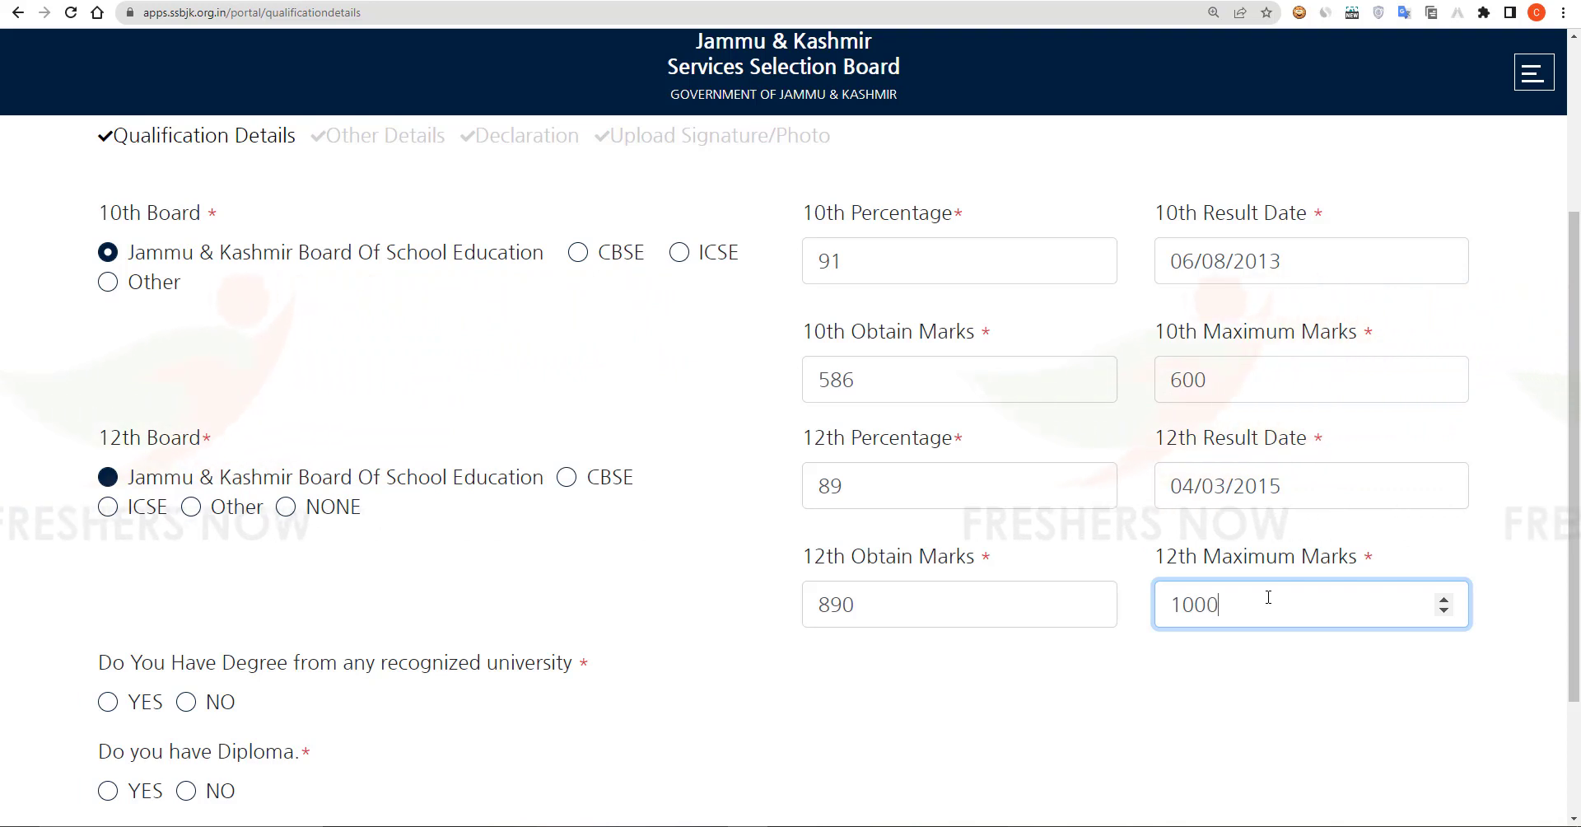
pyautogui.scroll(-1, 594, 582)
pyautogui.scroll(-1, 596, 583)
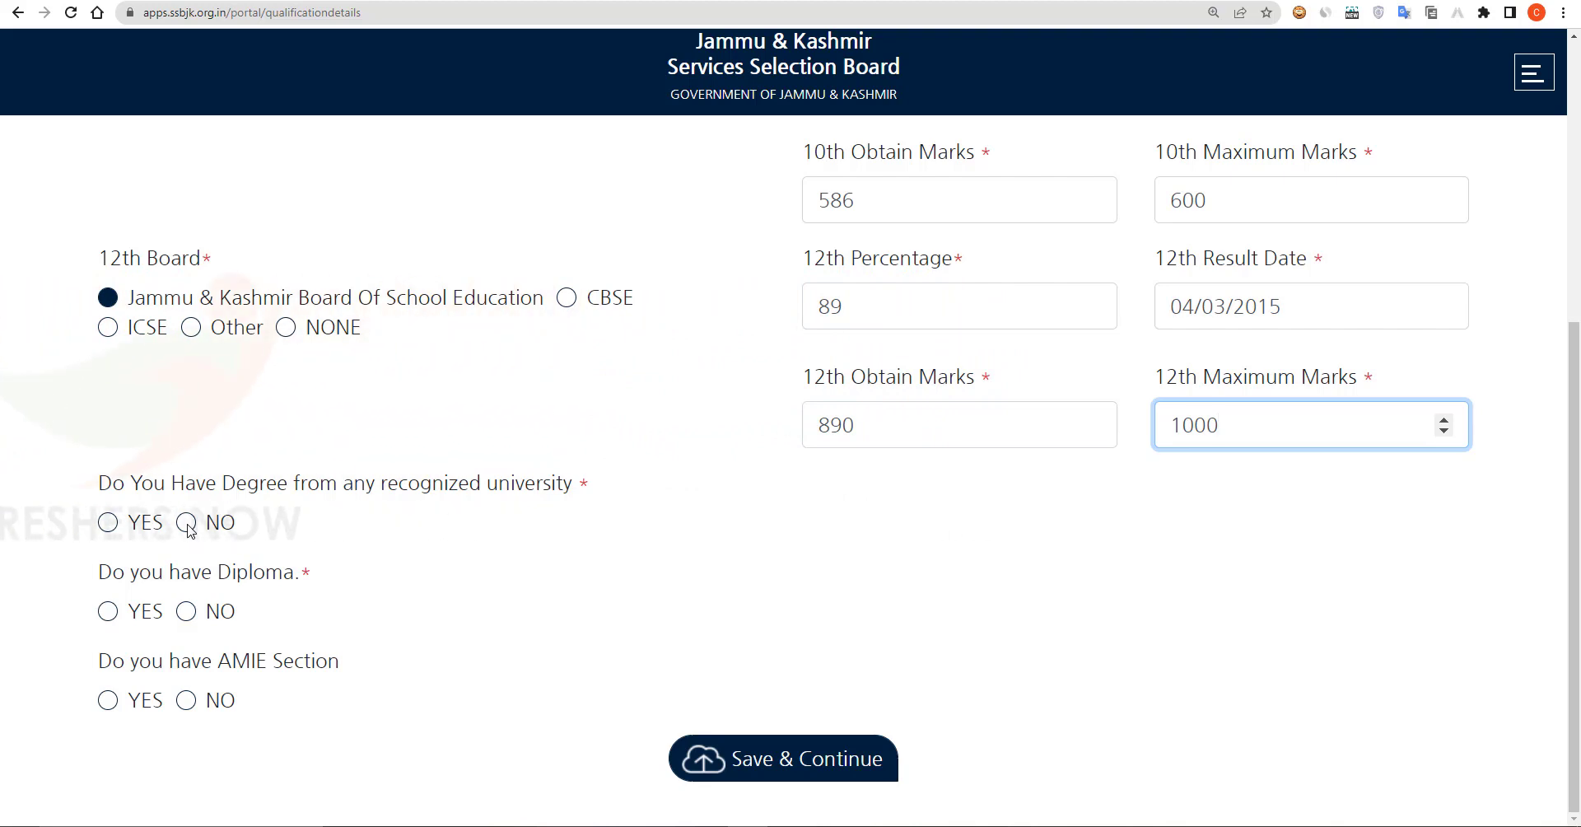
# Answer Yes to holding a degree, choose Degree in Mechanical engineering, and enter University of JK.
pyautogui.click(107, 531)
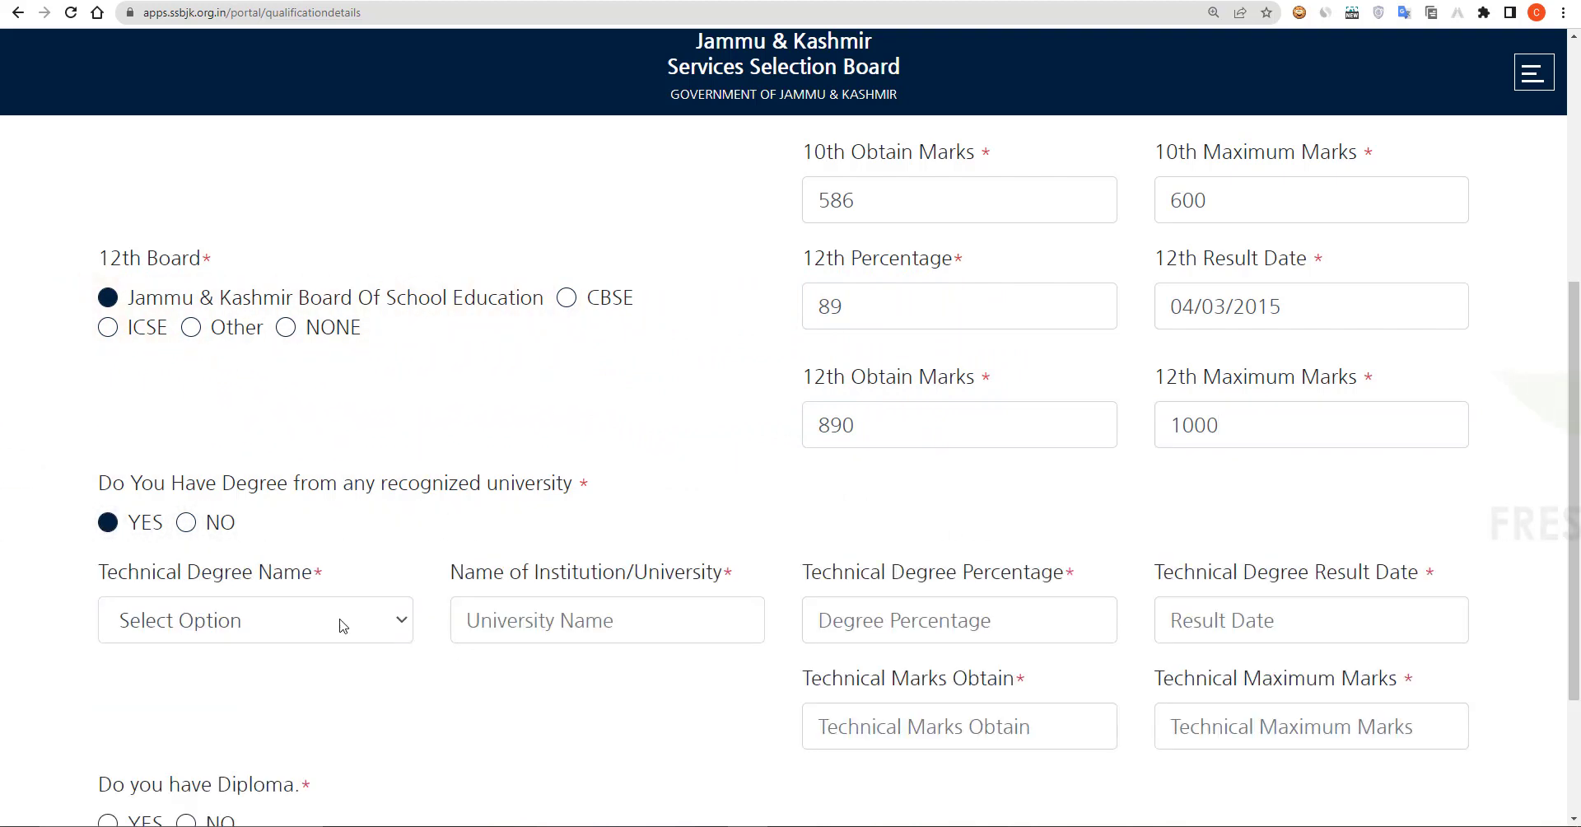
pyautogui.scroll(-2, 341, 622)
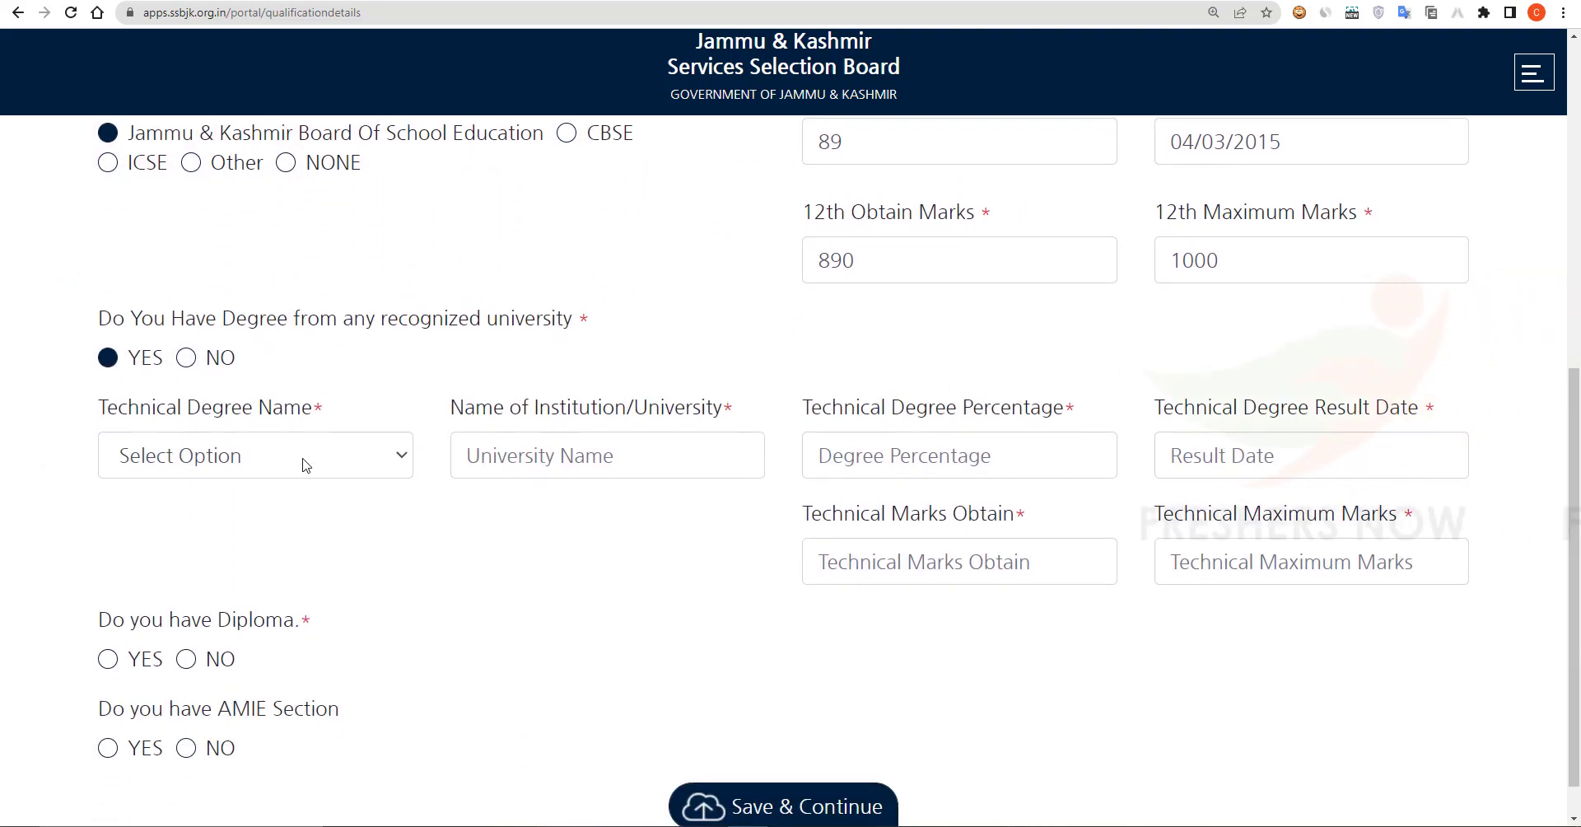
pyautogui.click(305, 465)
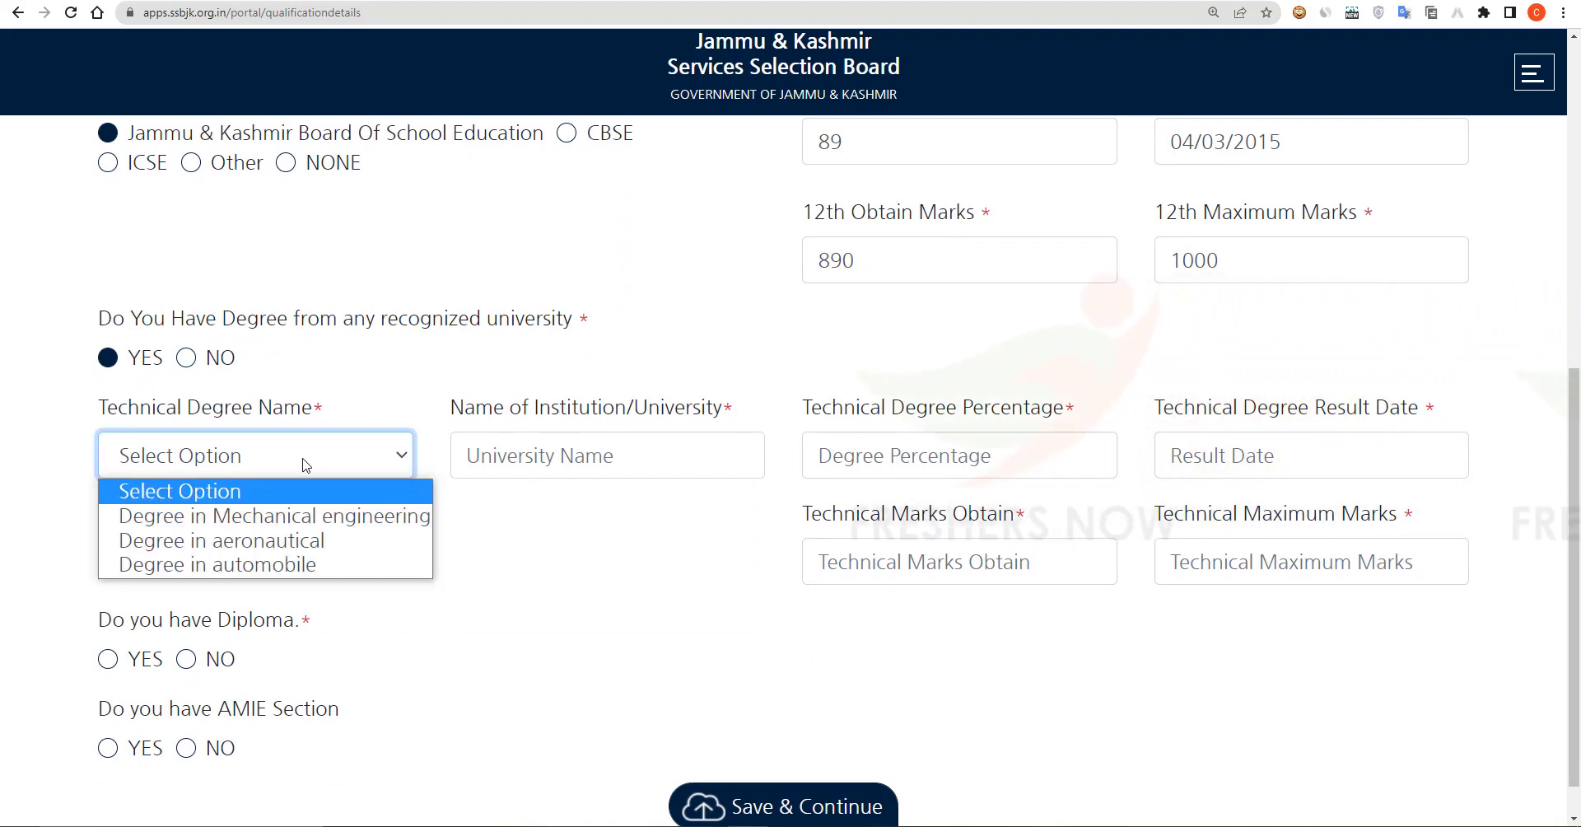
pyautogui.click(280, 516)
pyautogui.click(598, 451)
pyautogui.write('Un')
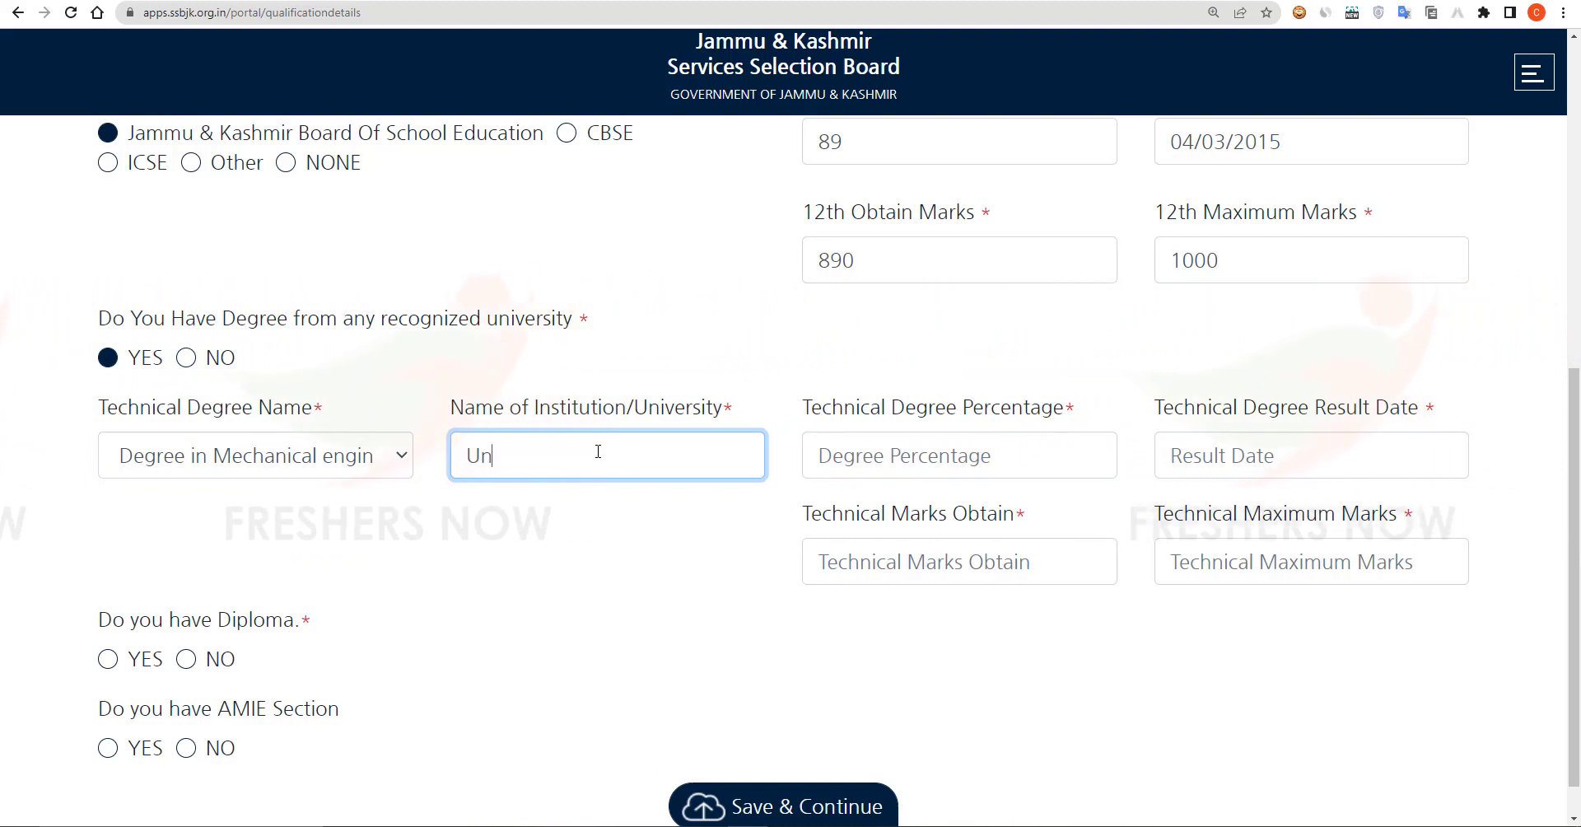
pyautogui.write('iversity of JK')
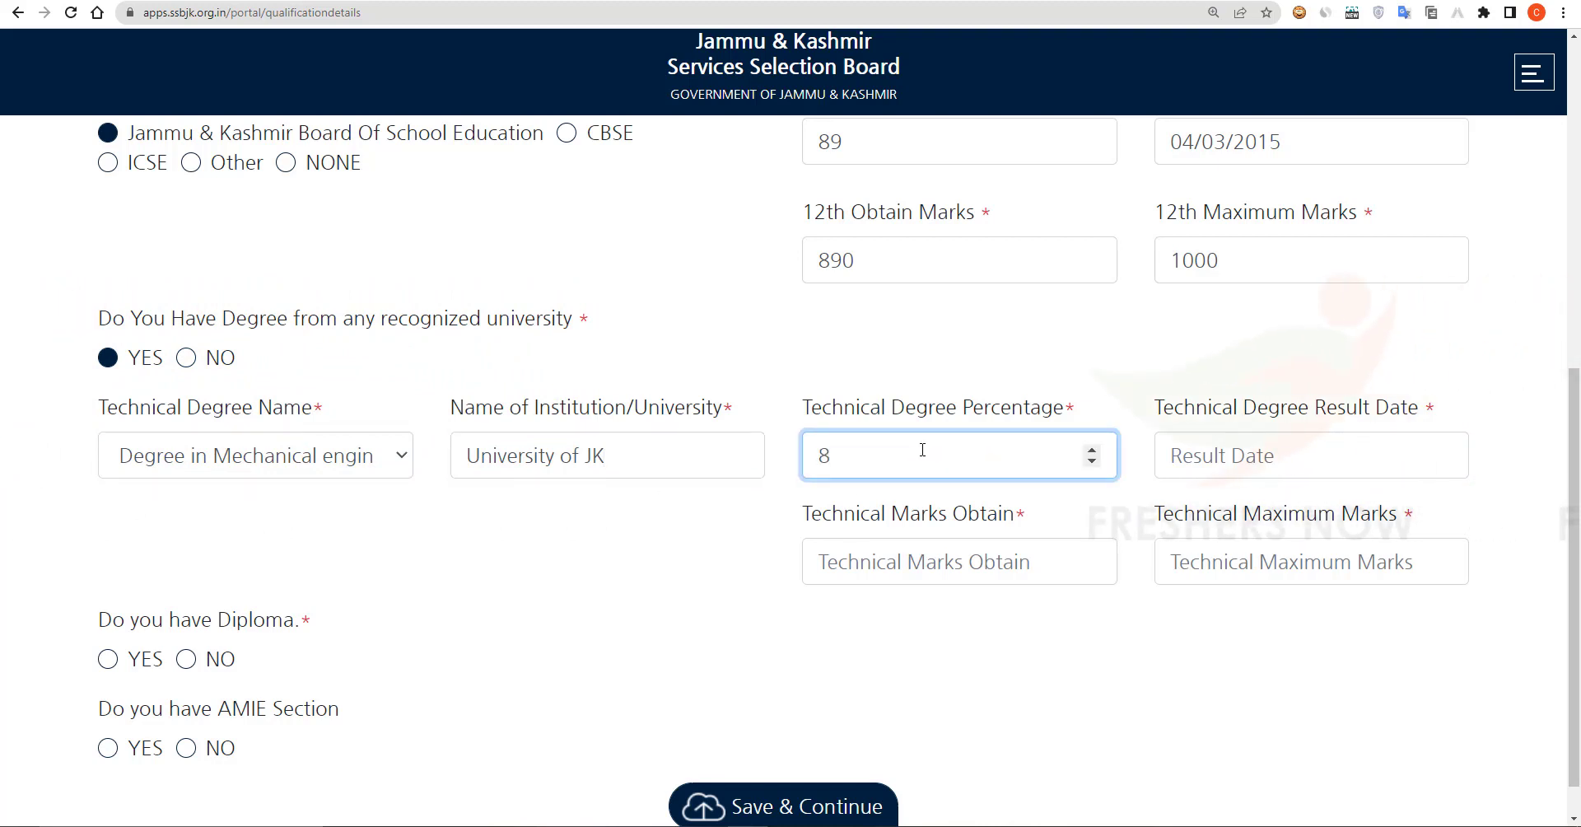
# Set the degree result date to 02/05/2018.
pyautogui.click(1367, 459)
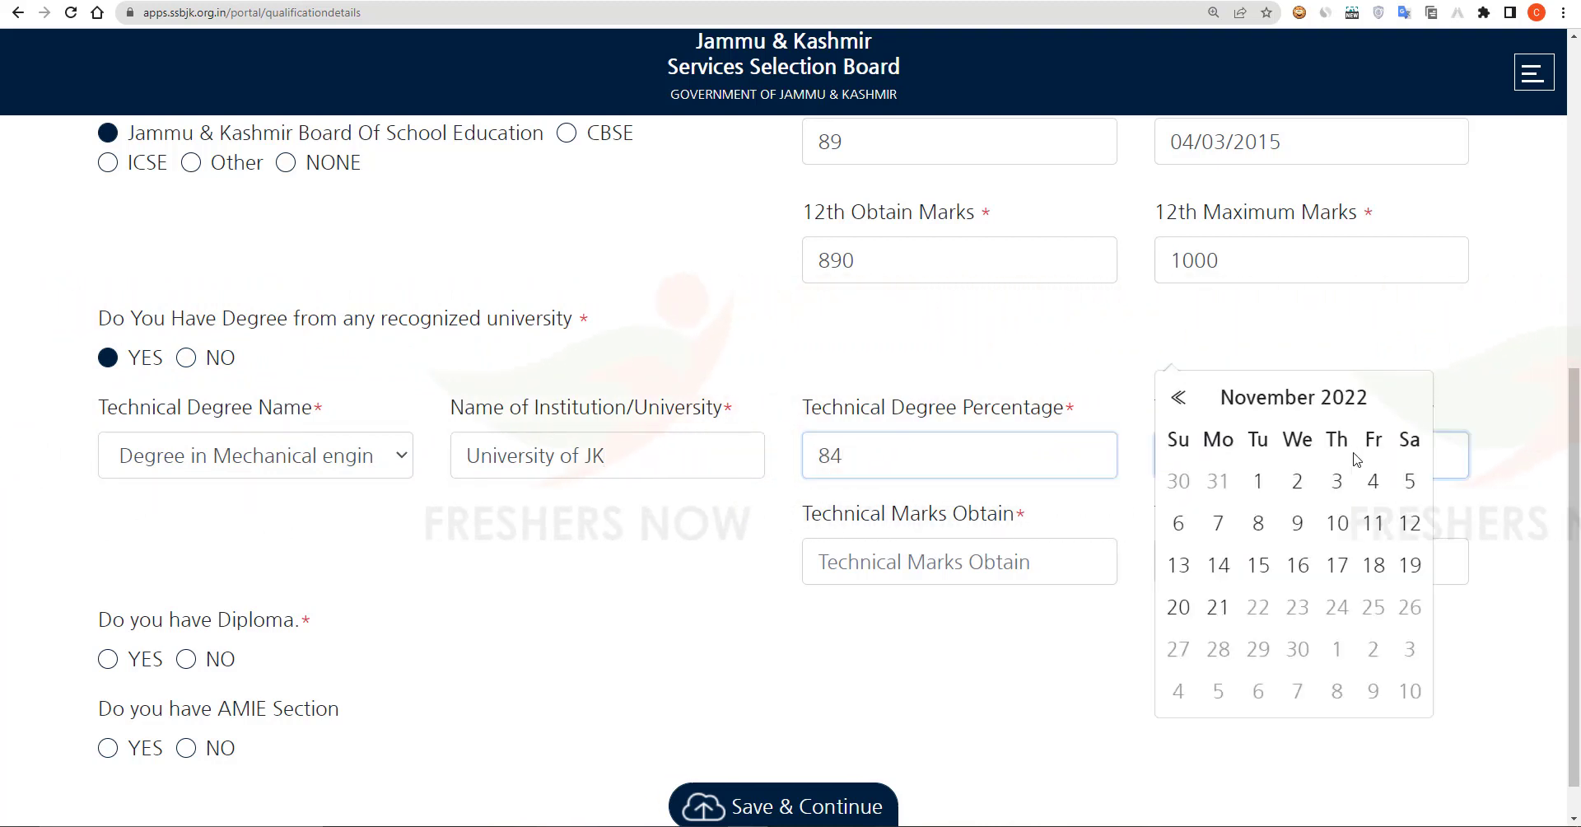
pyautogui.doubleClick(1178, 396)
pyautogui.doubleClick(1178, 397)
pyautogui.click(1177, 396)
pyautogui.doubleClick(1177, 397)
pyautogui.doubleClick(1178, 397)
pyautogui.click(1282, 396)
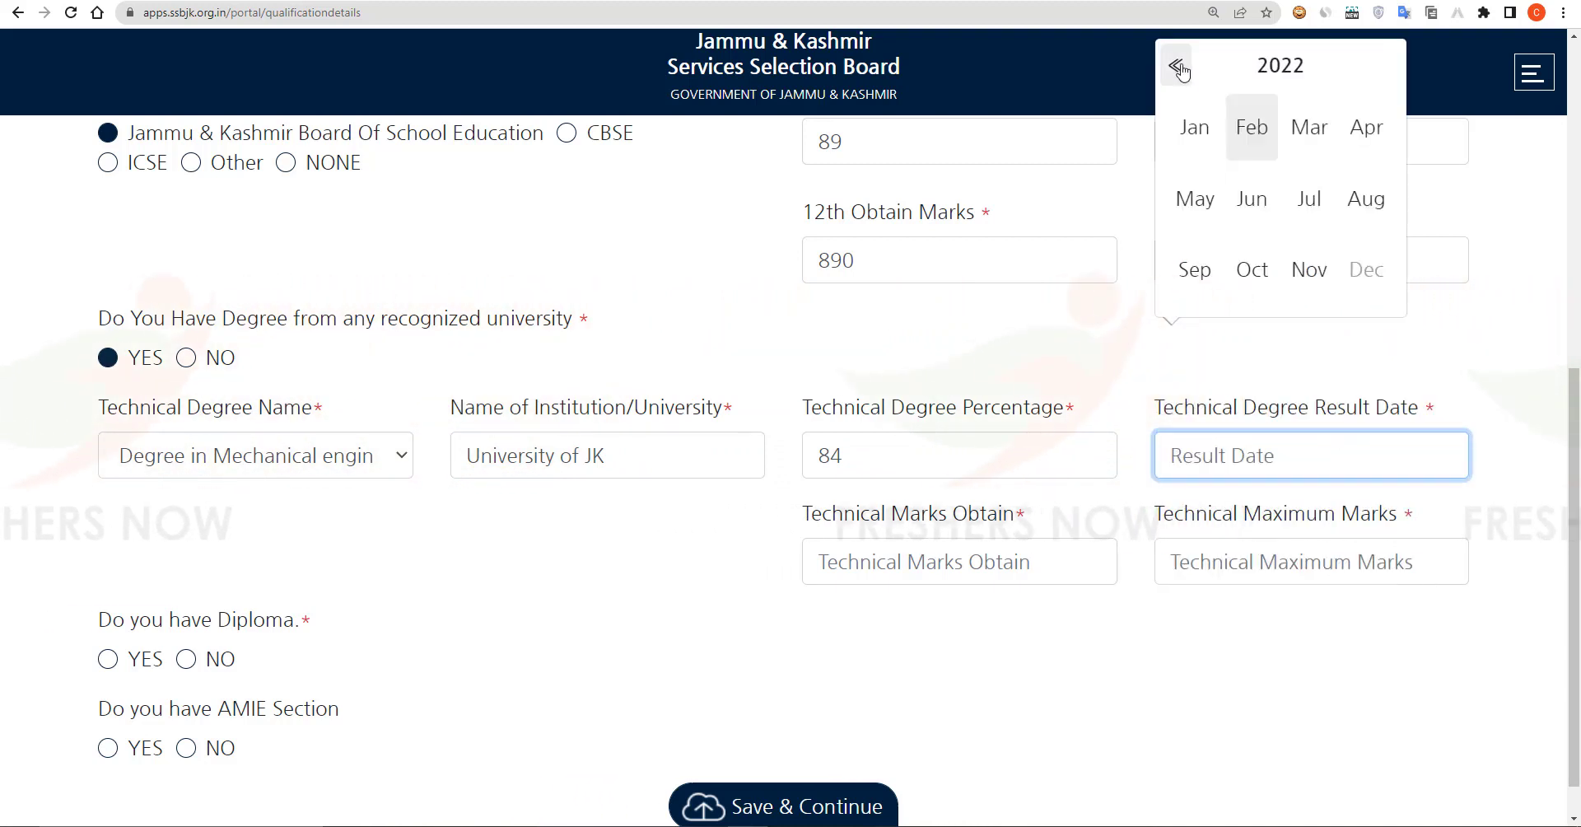
pyautogui.click(1182, 63)
pyautogui.click(1182, 63)
pyautogui.click(1182, 63)
pyautogui.click(1183, 64)
pyautogui.click(1193, 198)
pyautogui.click(1297, 481)
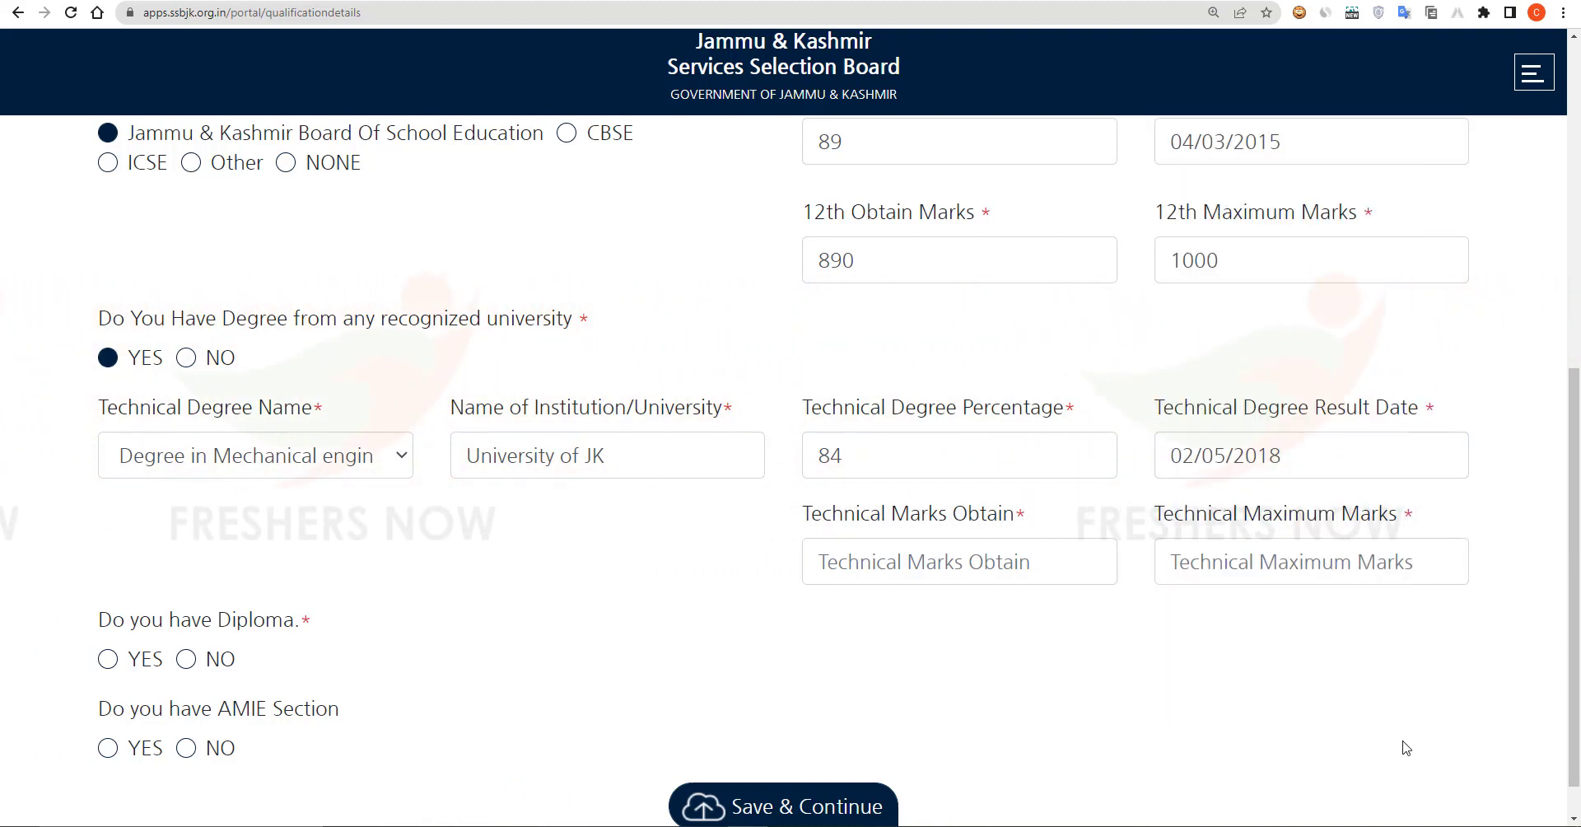
# Enter the technical marks (840 of 1000) and answer No to holding a diploma.
pyautogui.click(936, 560)
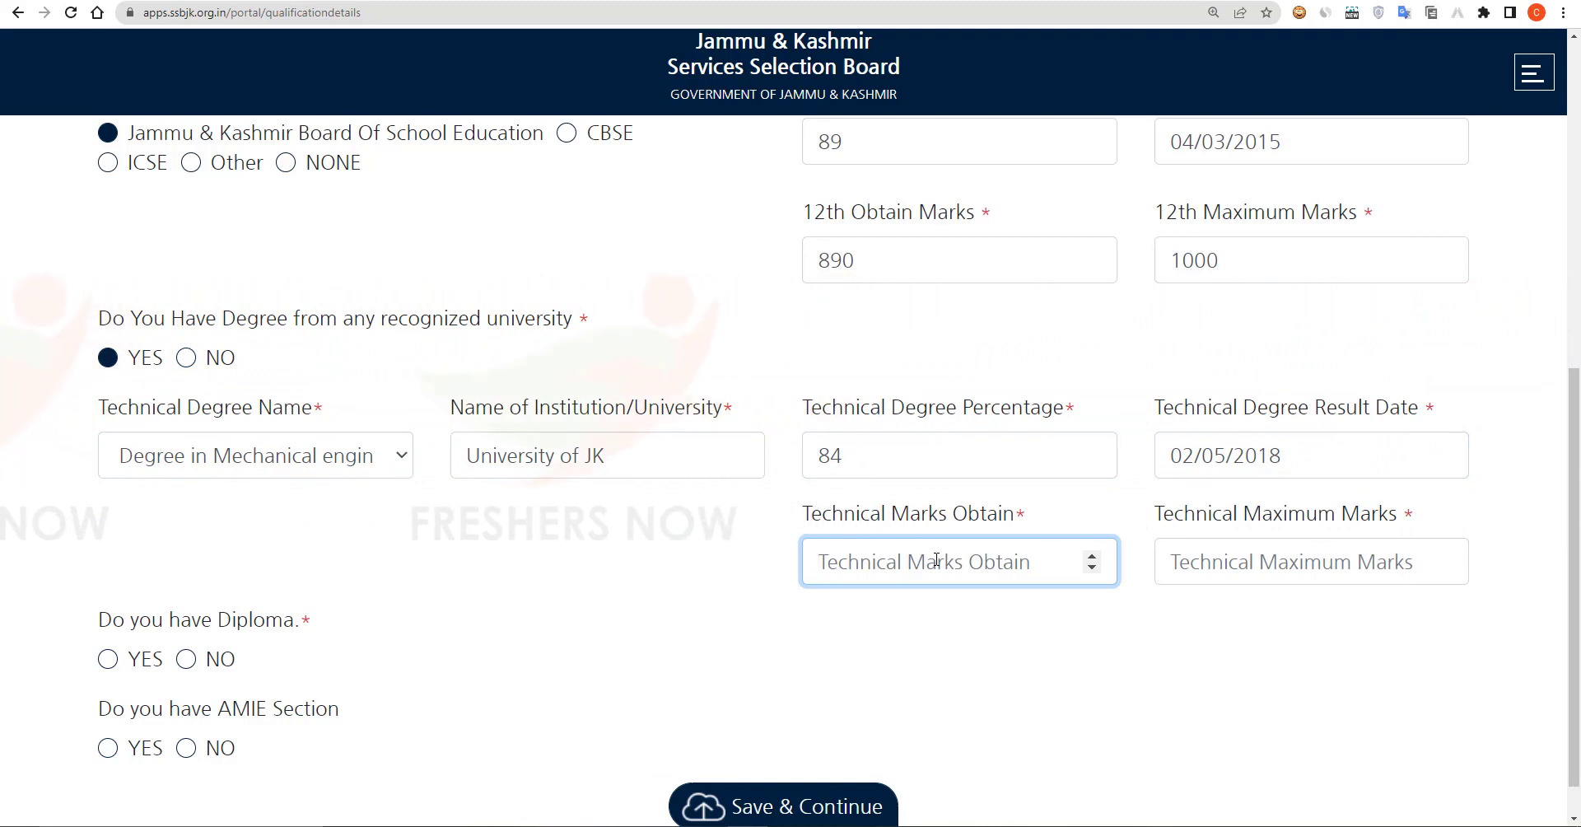
pyautogui.write('840')
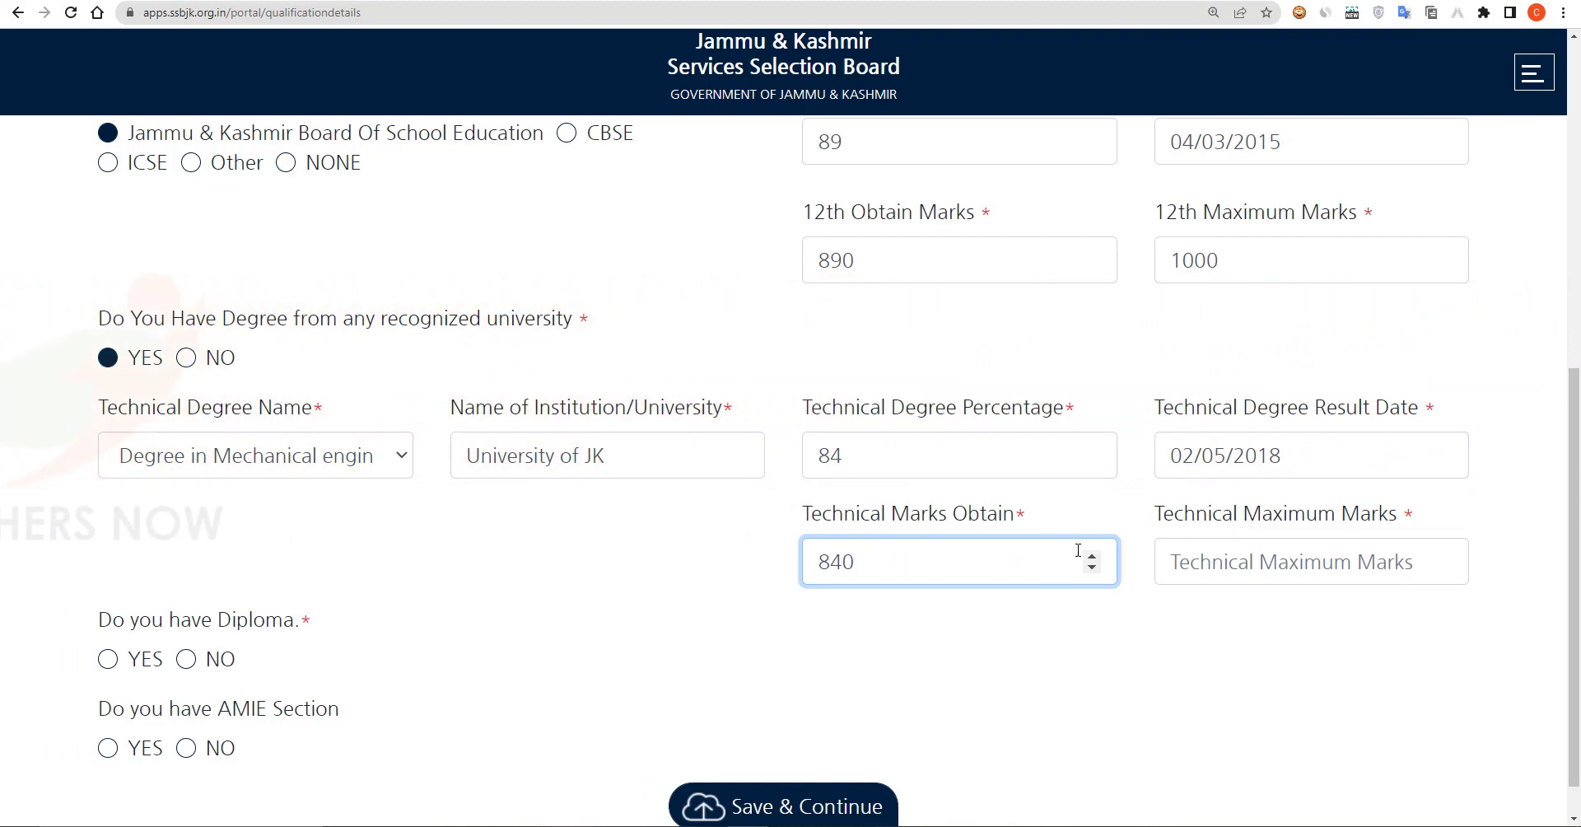
pyautogui.click(1252, 562)
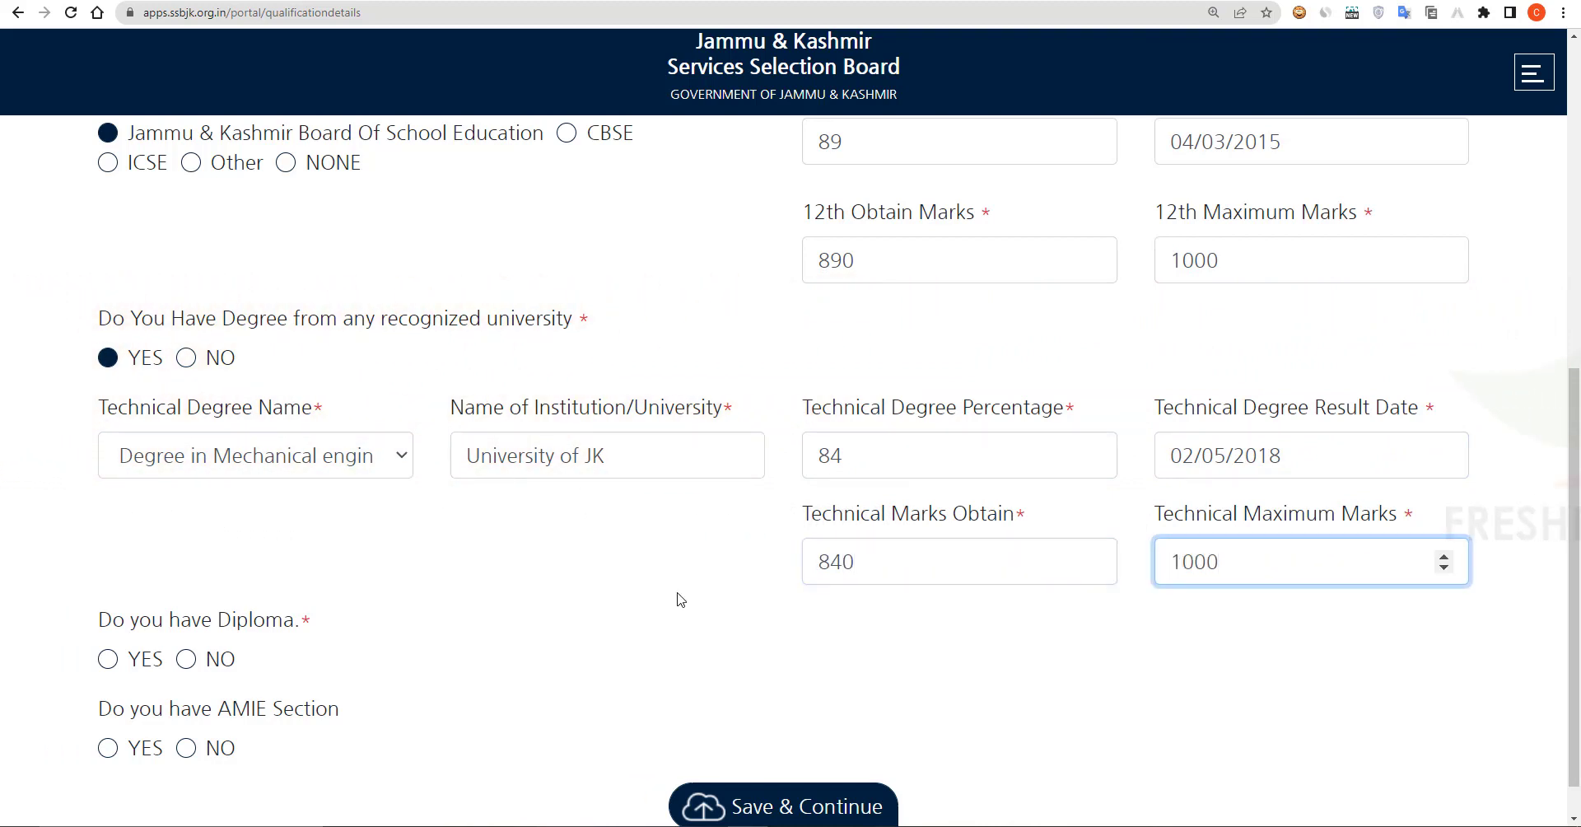
pyautogui.scroll(-1, 633, 574)
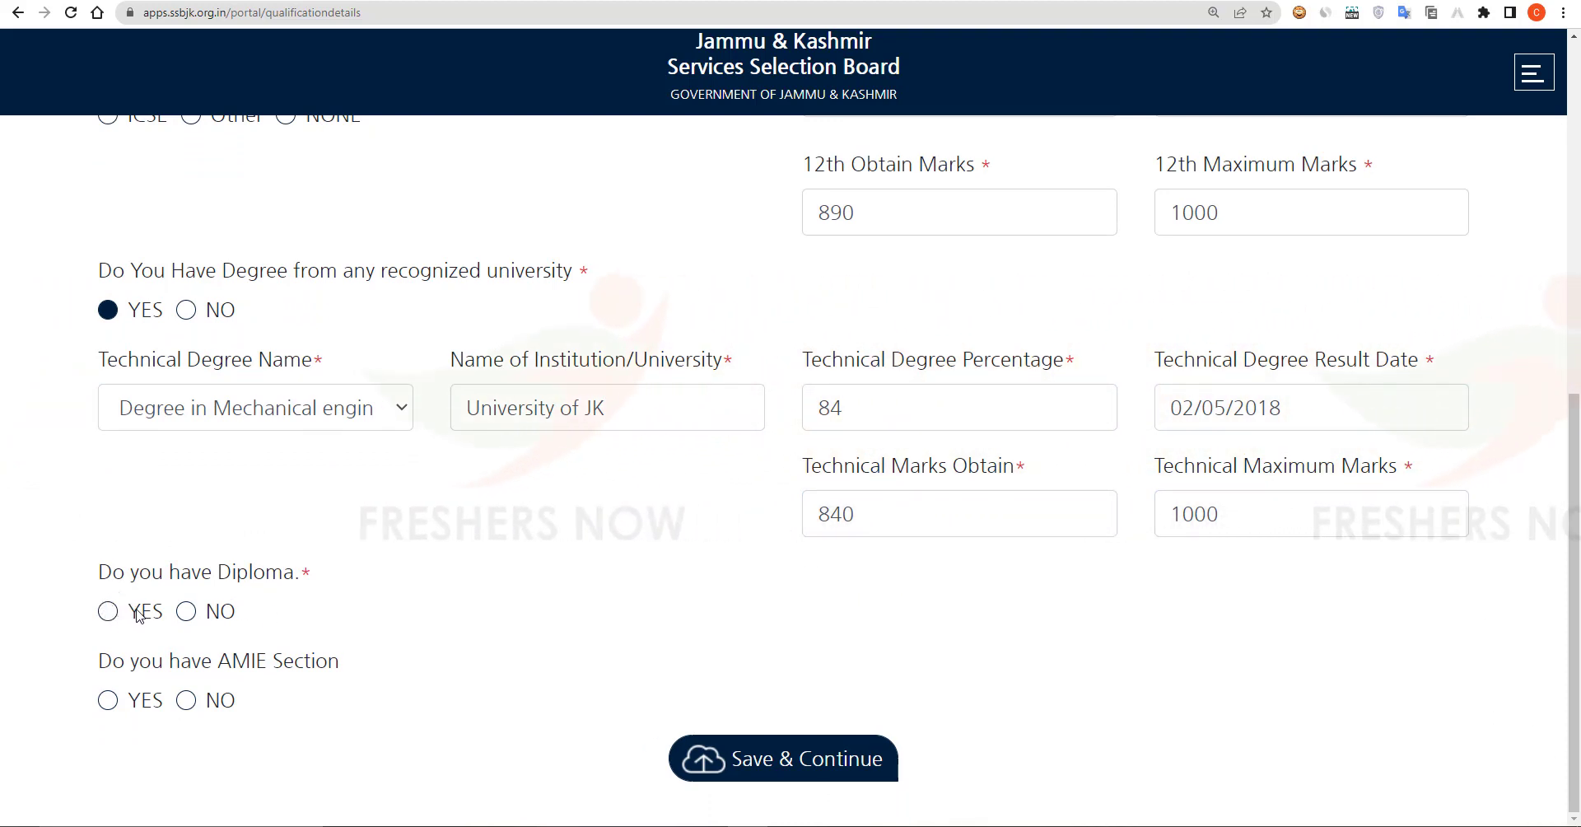
pyautogui.click(185, 610)
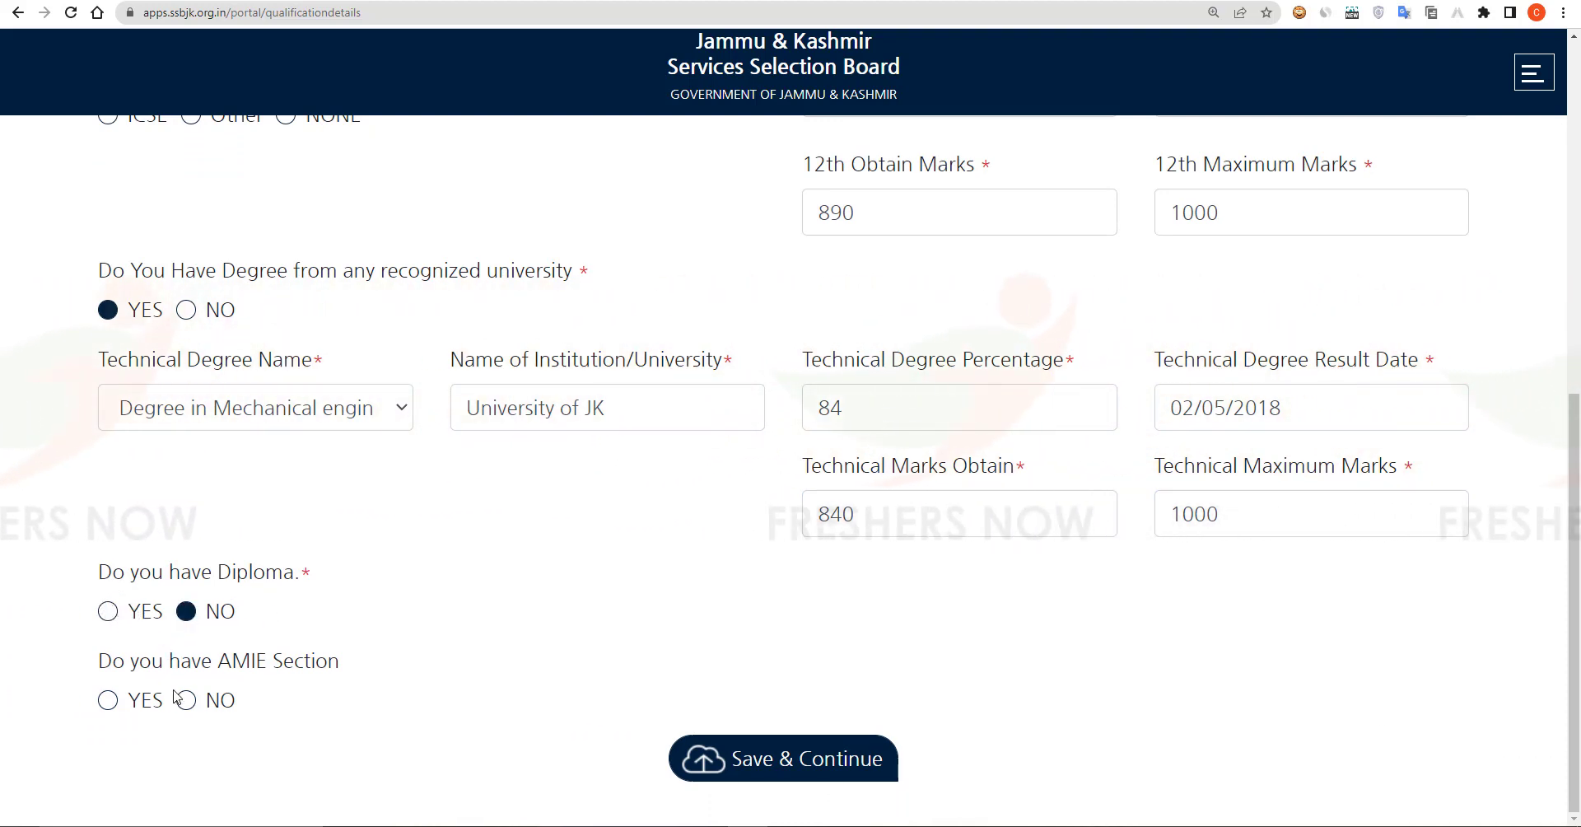
# Save the qualifications, pick Jammu Division as examination centre, and save the other details.
pyautogui.click(808, 764)
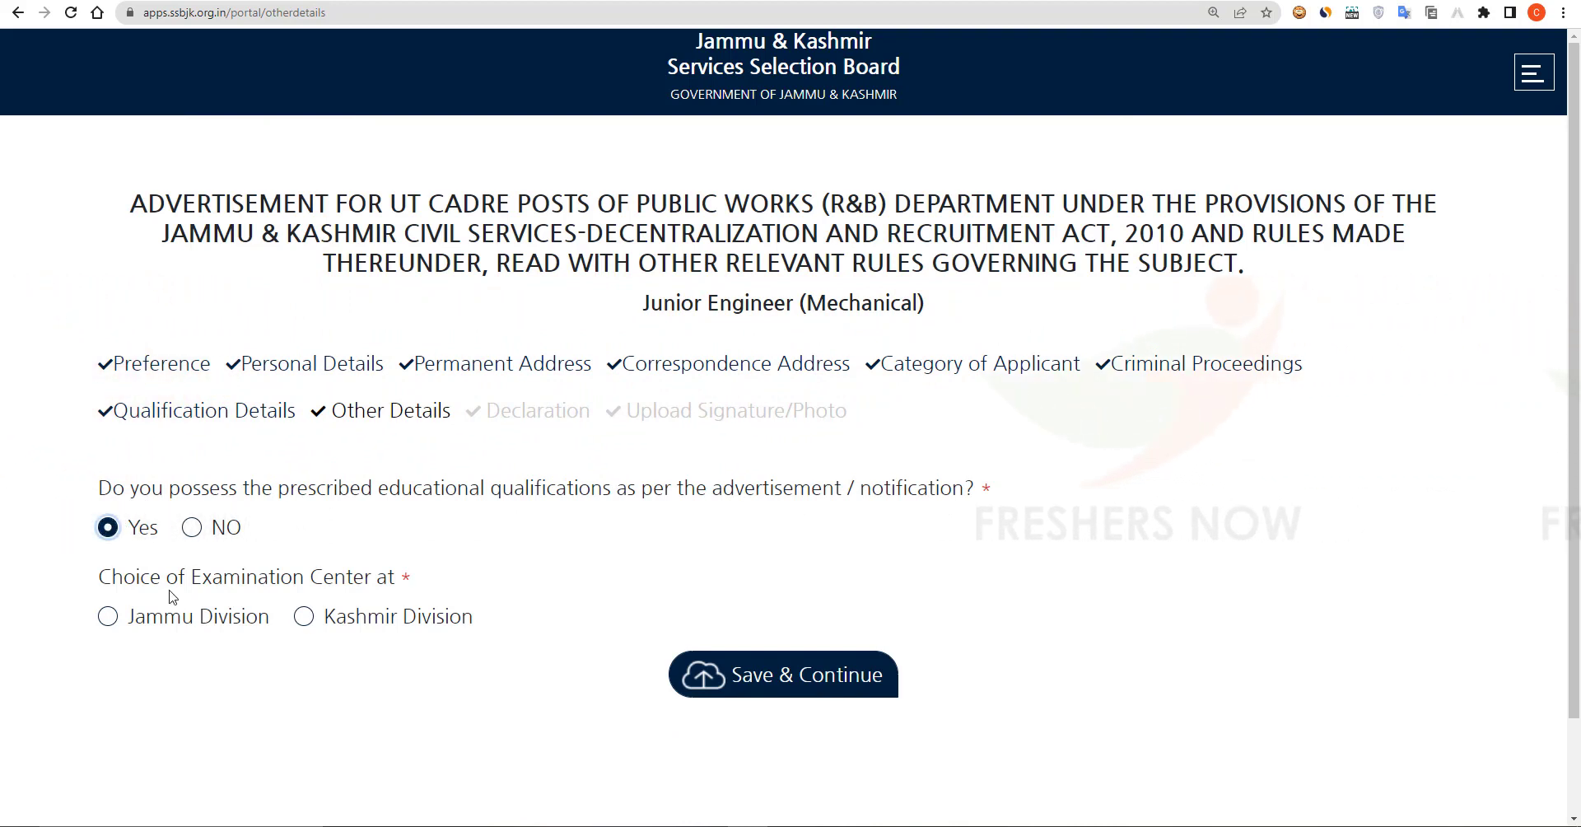
pyautogui.click(112, 619)
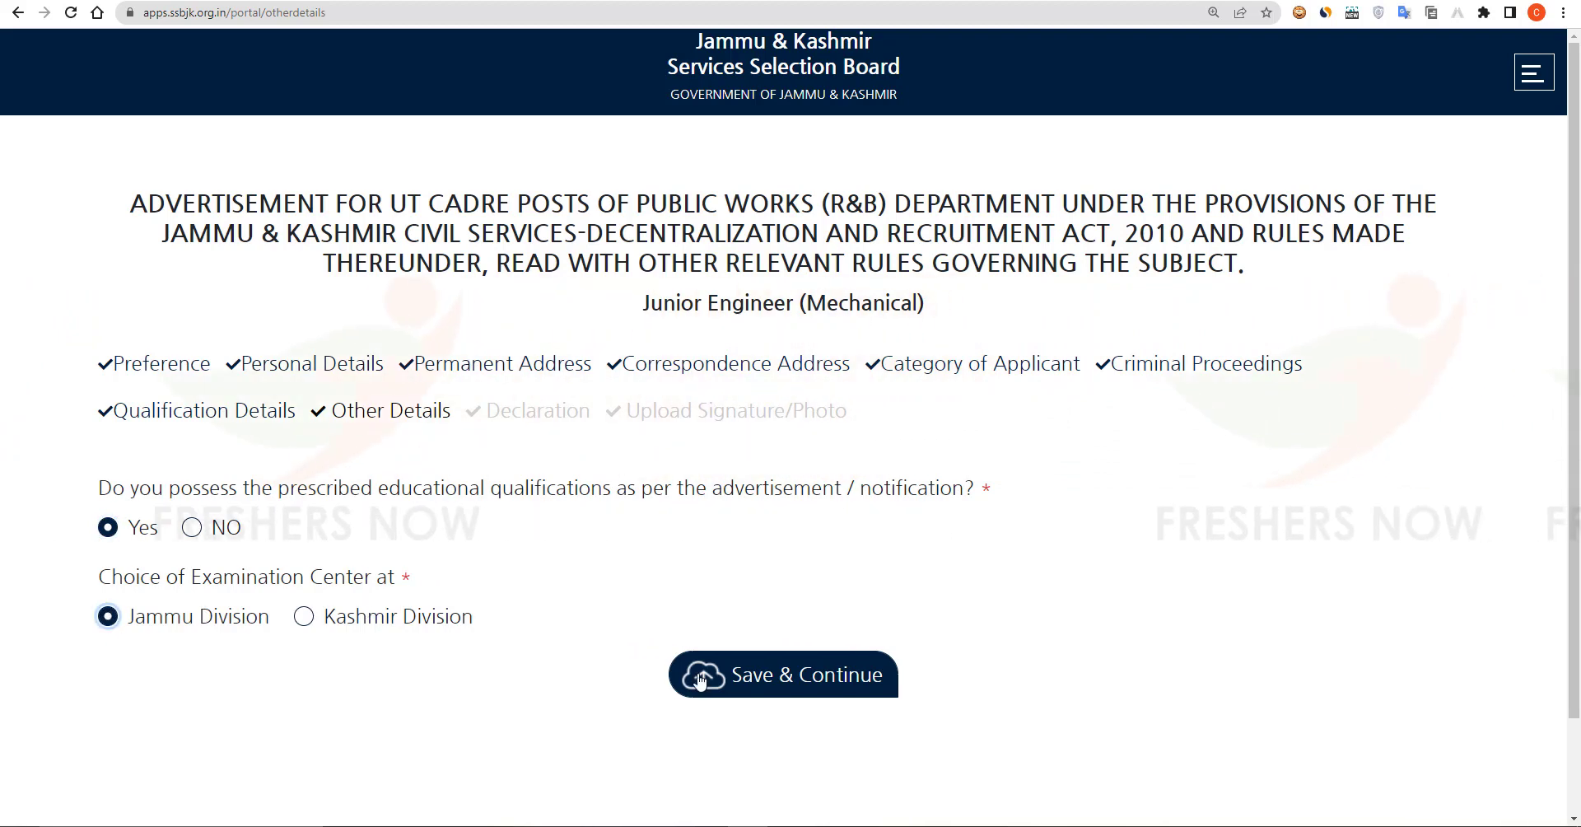
pyautogui.click(824, 680)
# Scroll down through the declaration text.
pyautogui.scroll(-1, 1130, 558)
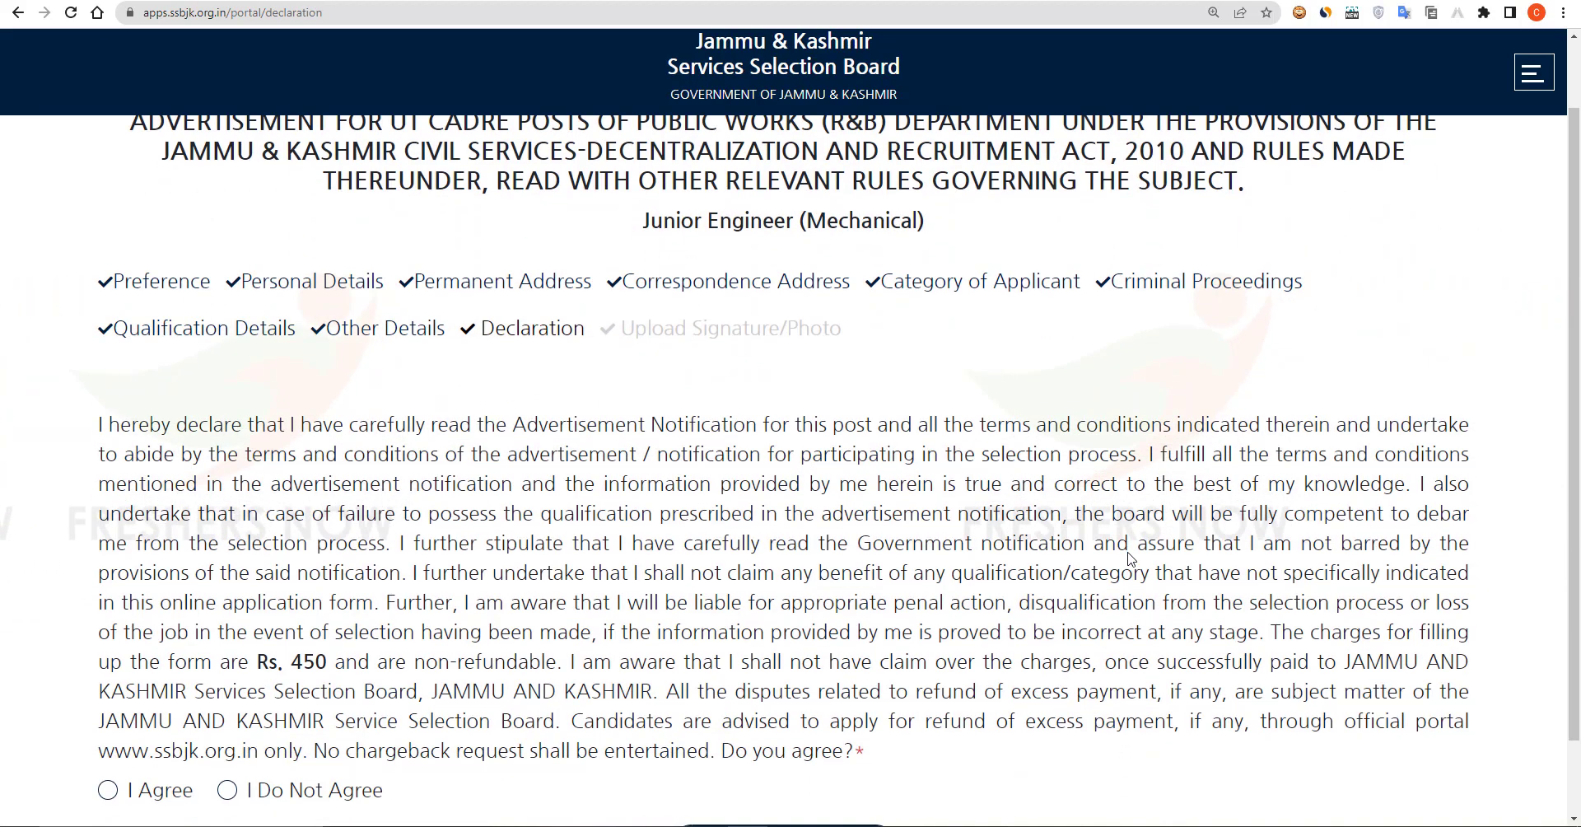
pyautogui.scroll(-1, 1129, 558)
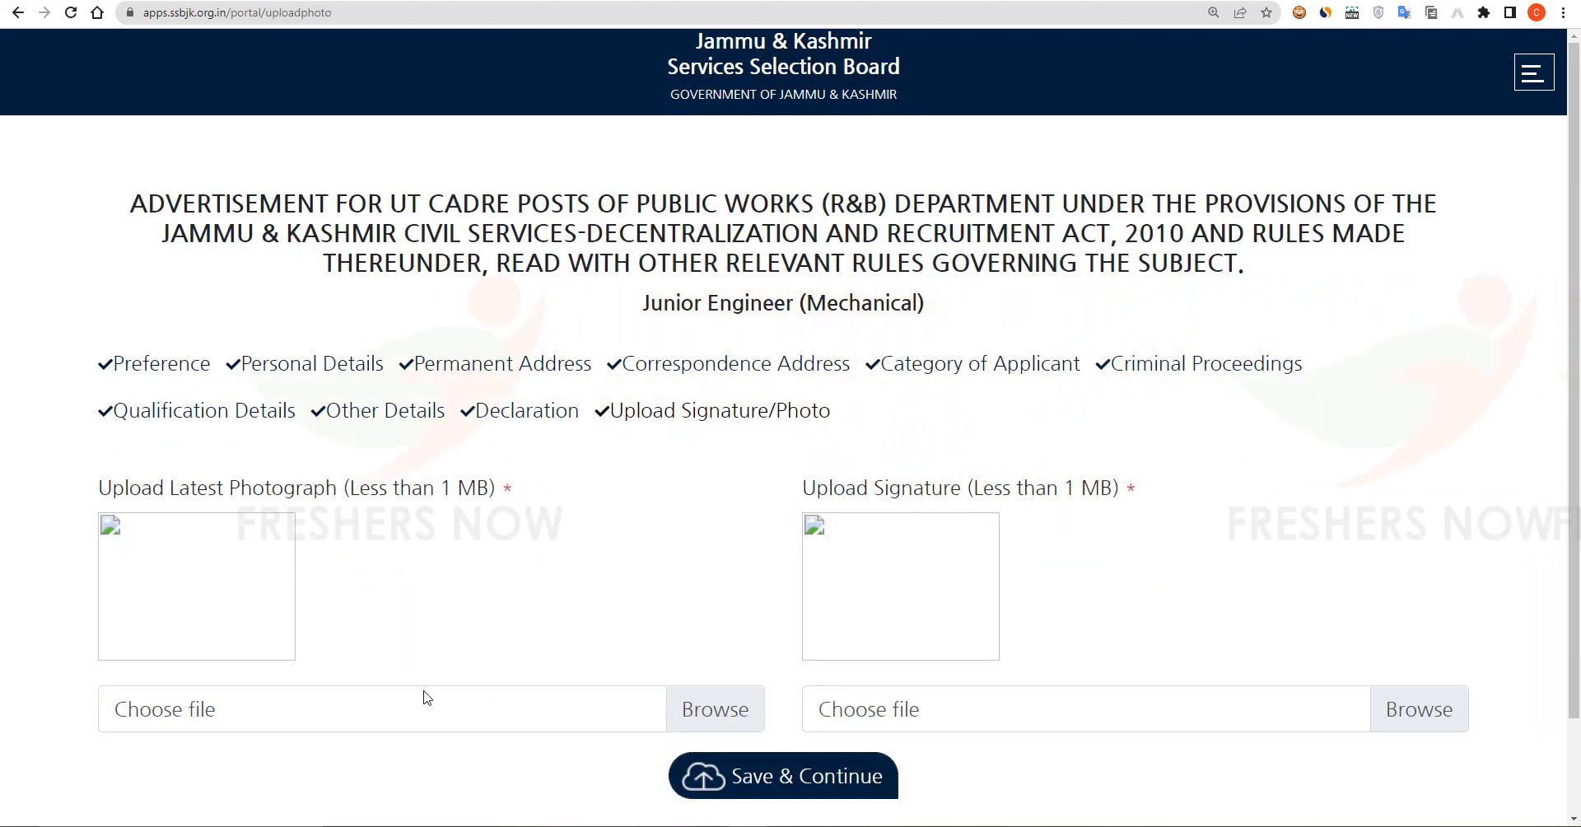
# Attach the applicant's photograph and the sign.jpg signature, then save them.
pyautogui.click(739, 710)
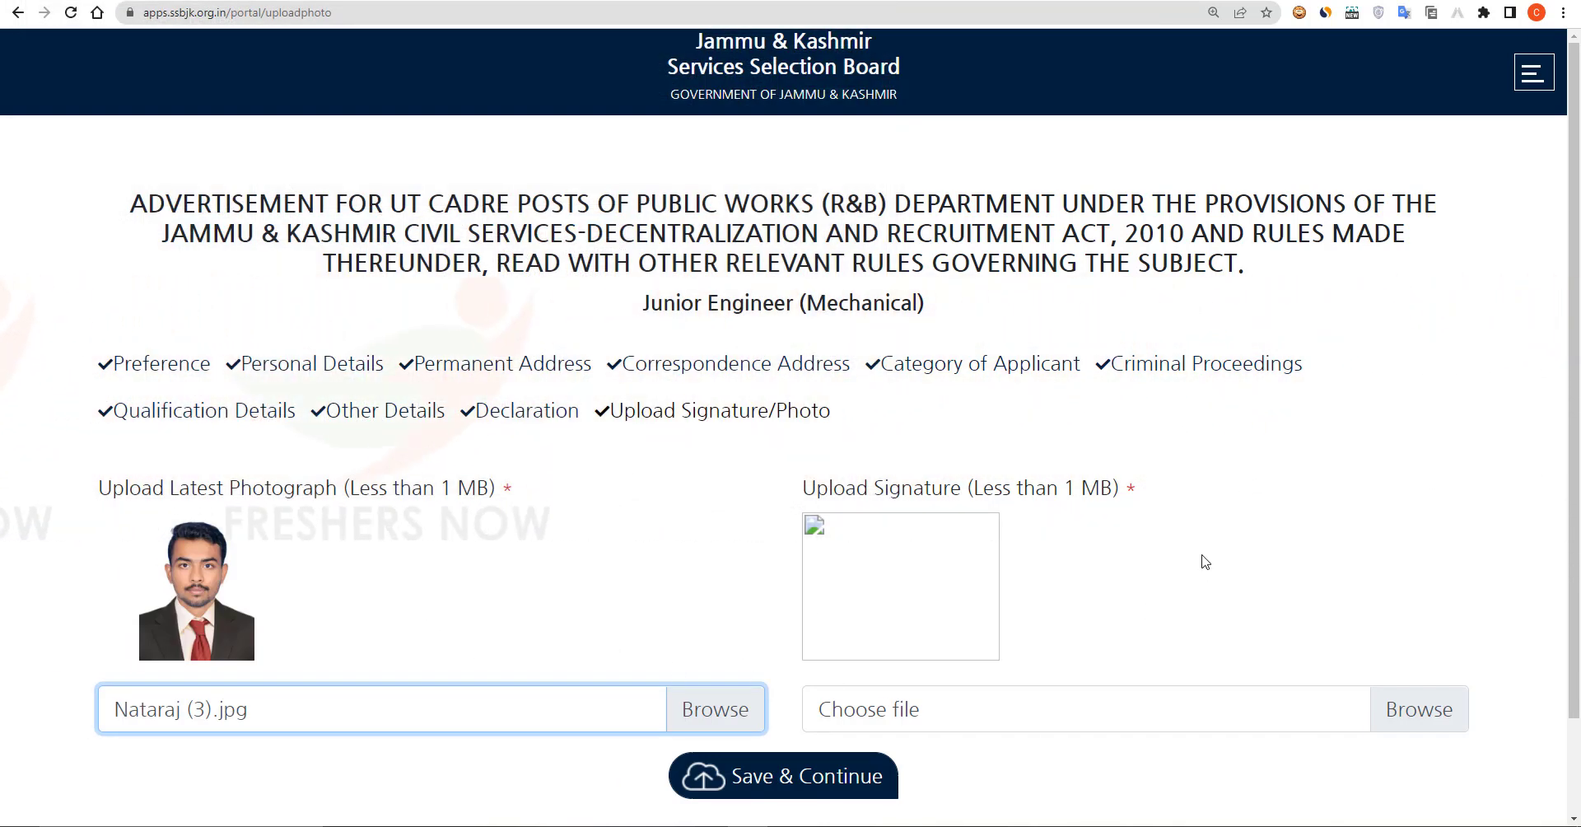
pyautogui.scroll(-1, 1235, 556)
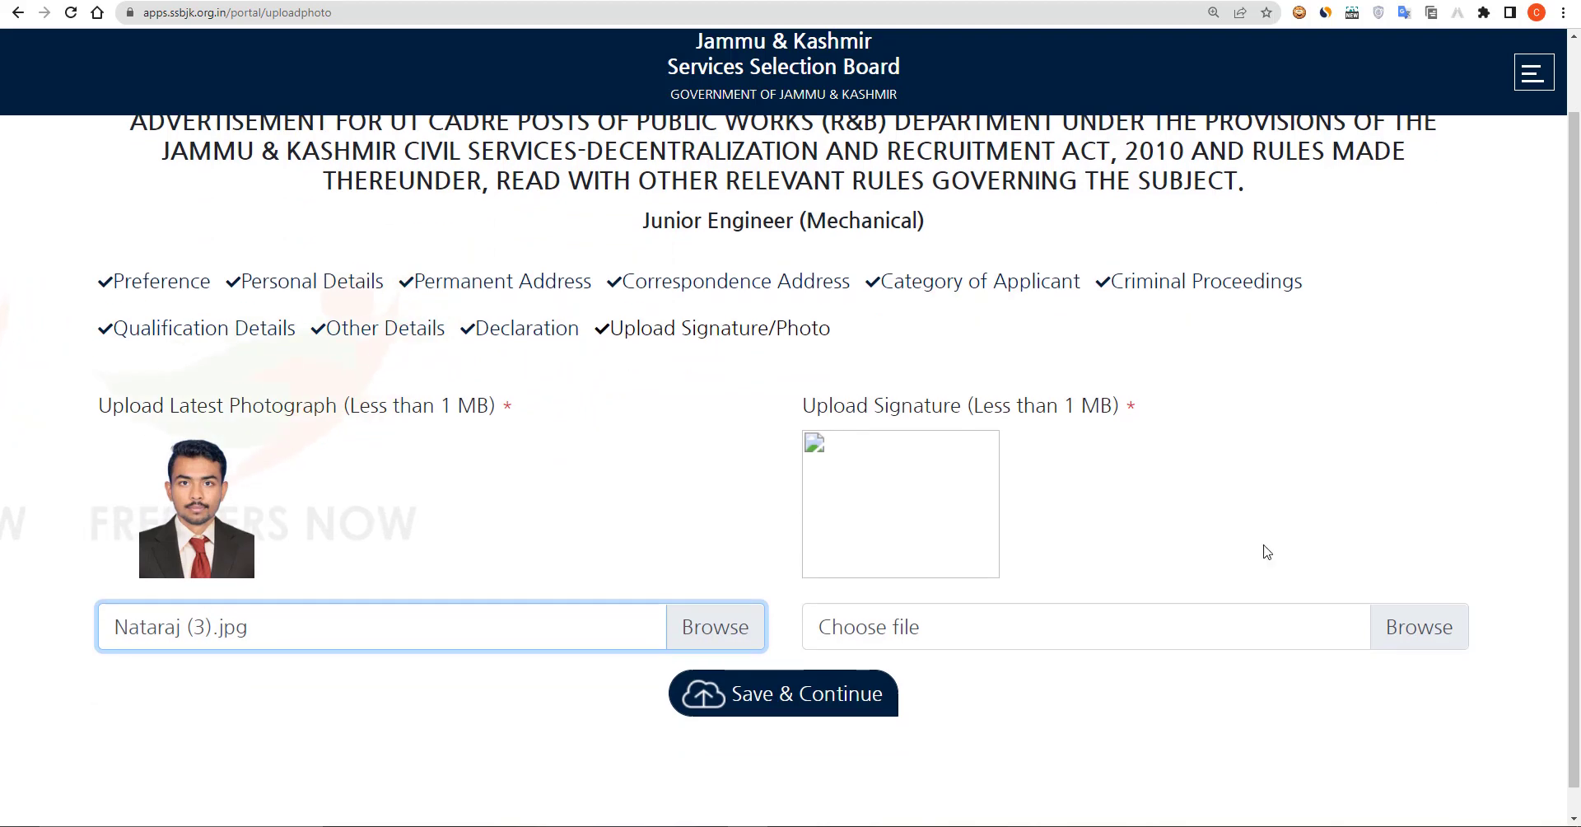
pyautogui.click(1438, 628)
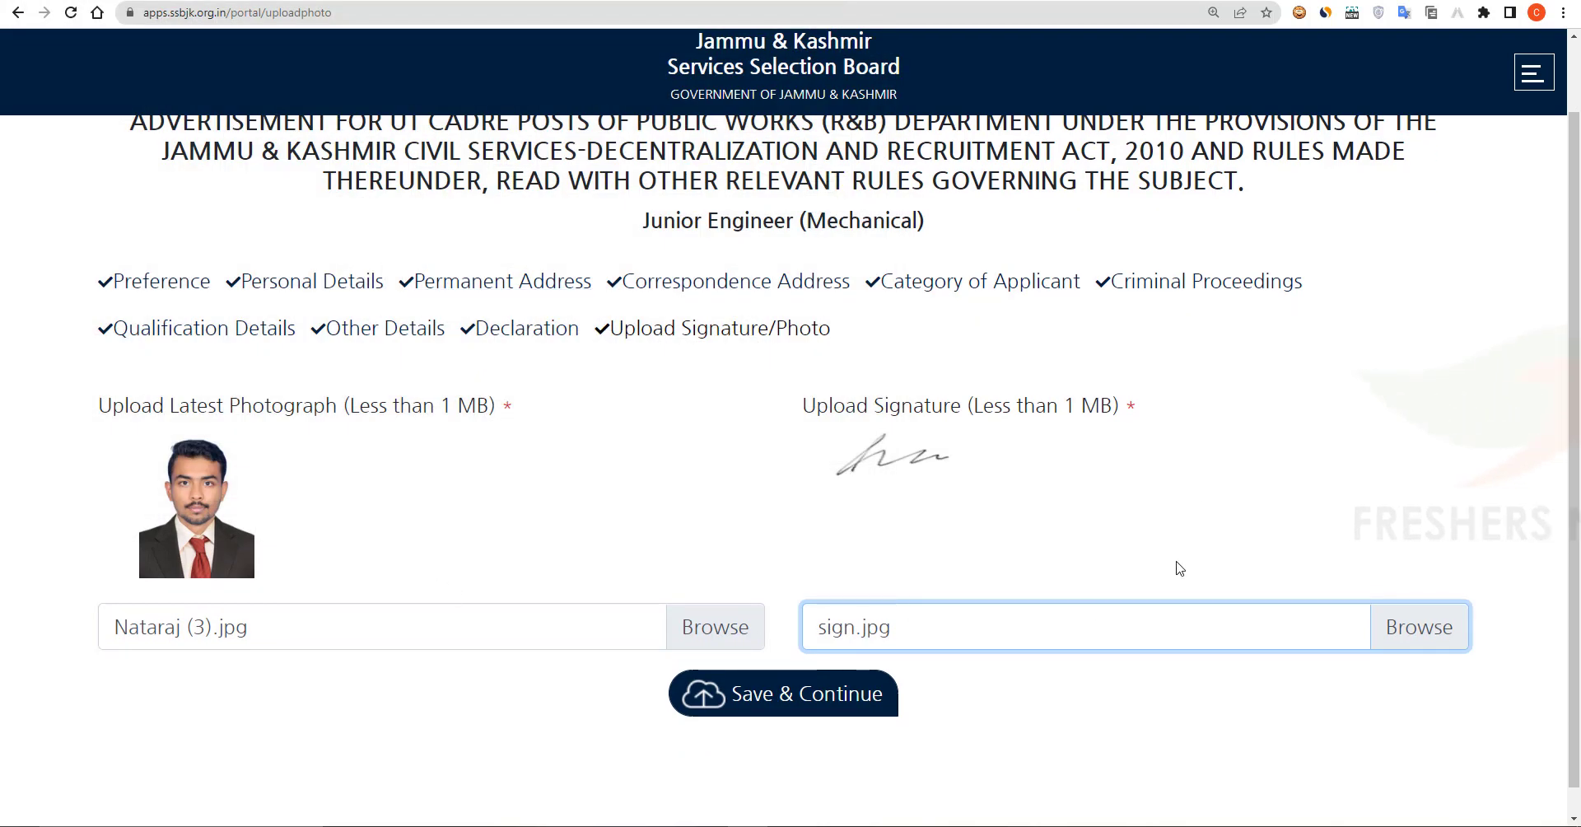
pyautogui.click(829, 697)
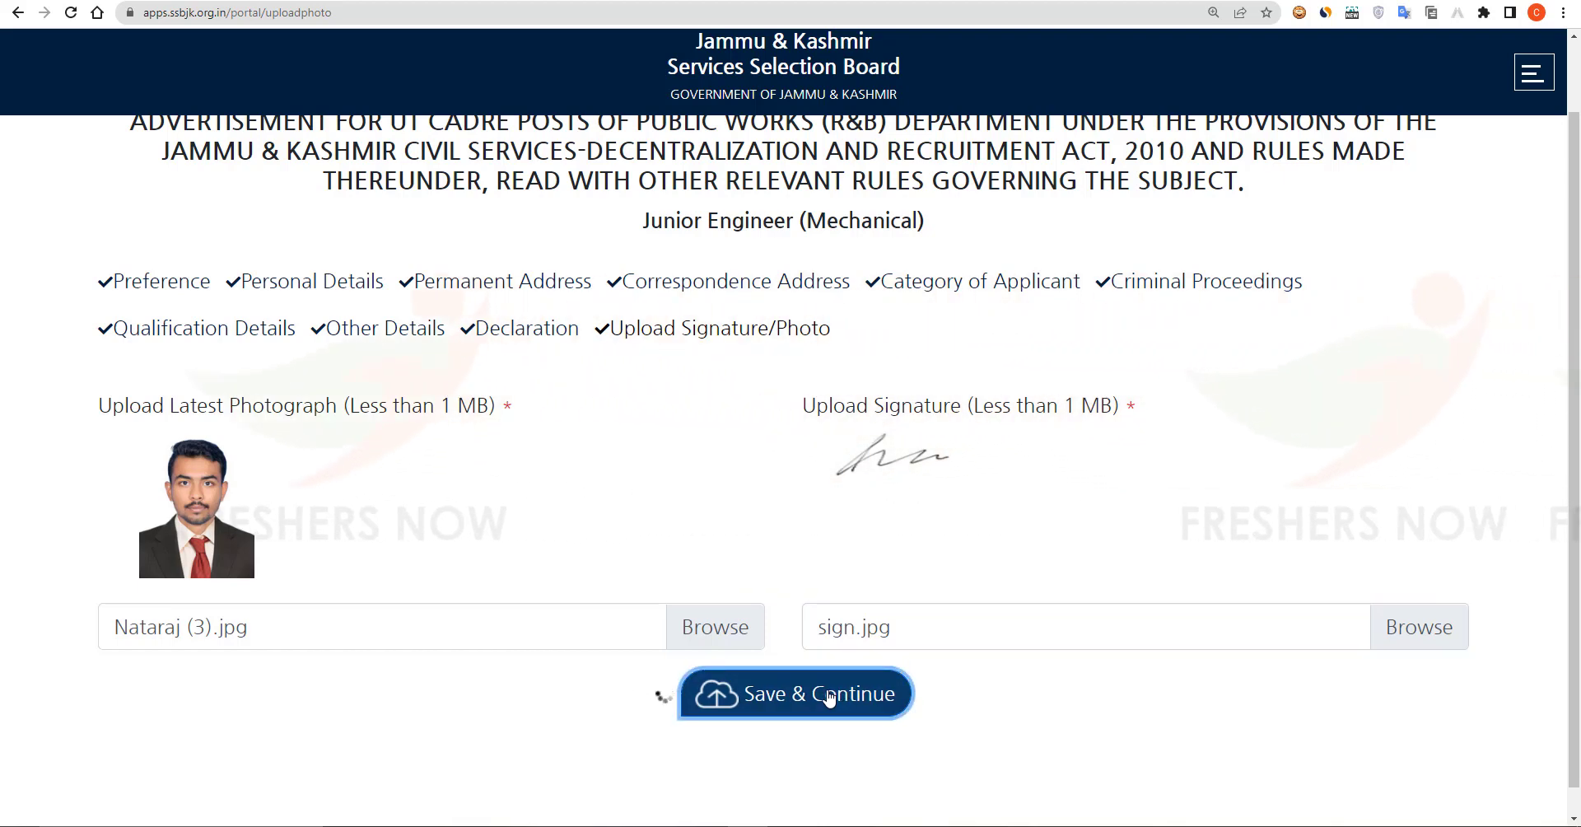
# Review the application preview, select Billdesk as payment method, and proceed to payment.
pyautogui.scroll(-1, 1015, 554)
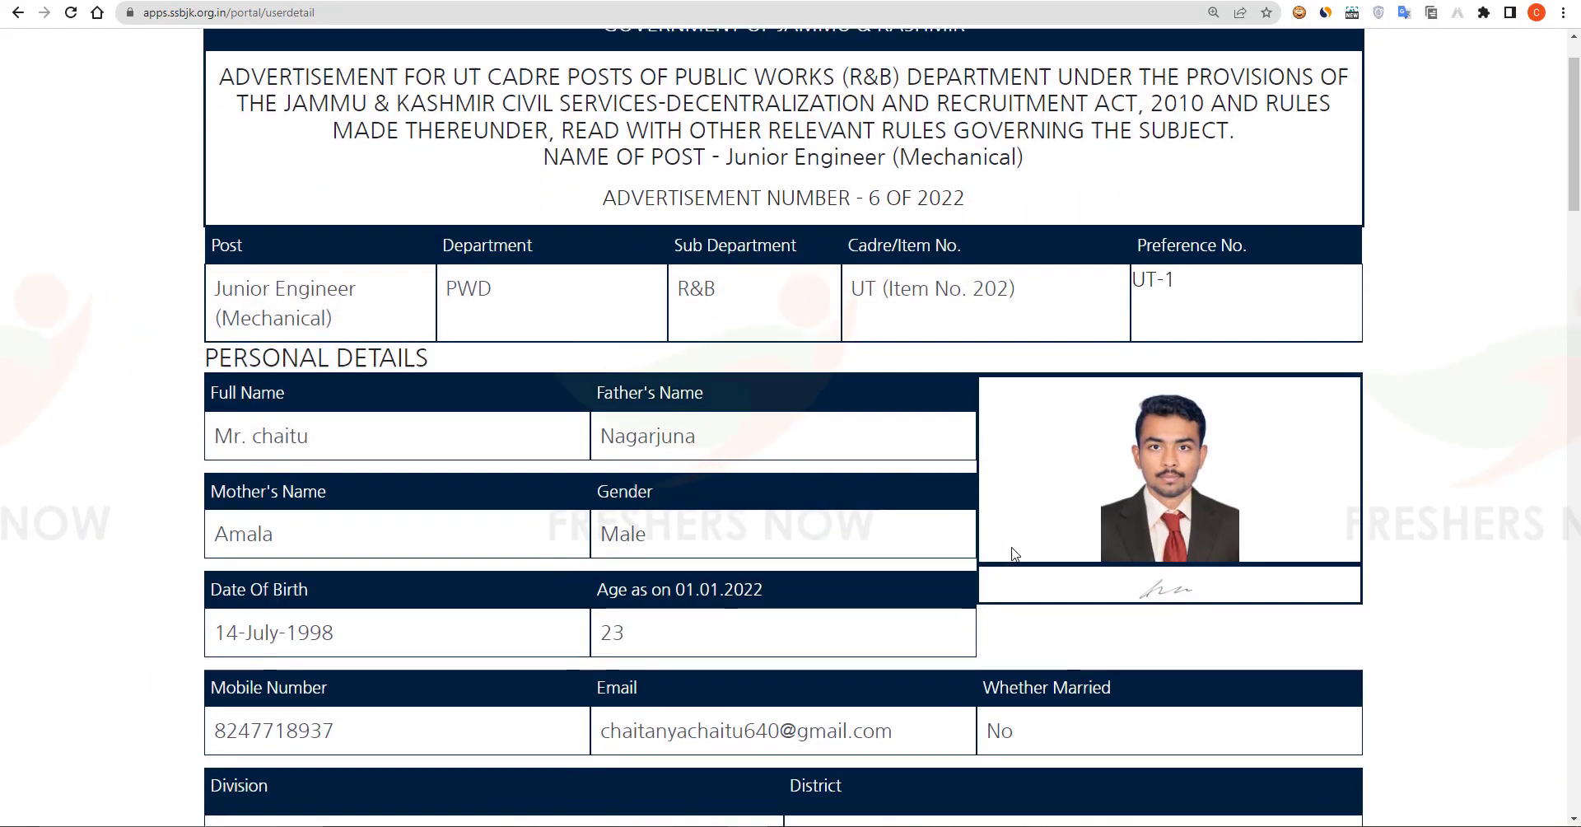
pyautogui.scroll(-10, 1014, 554)
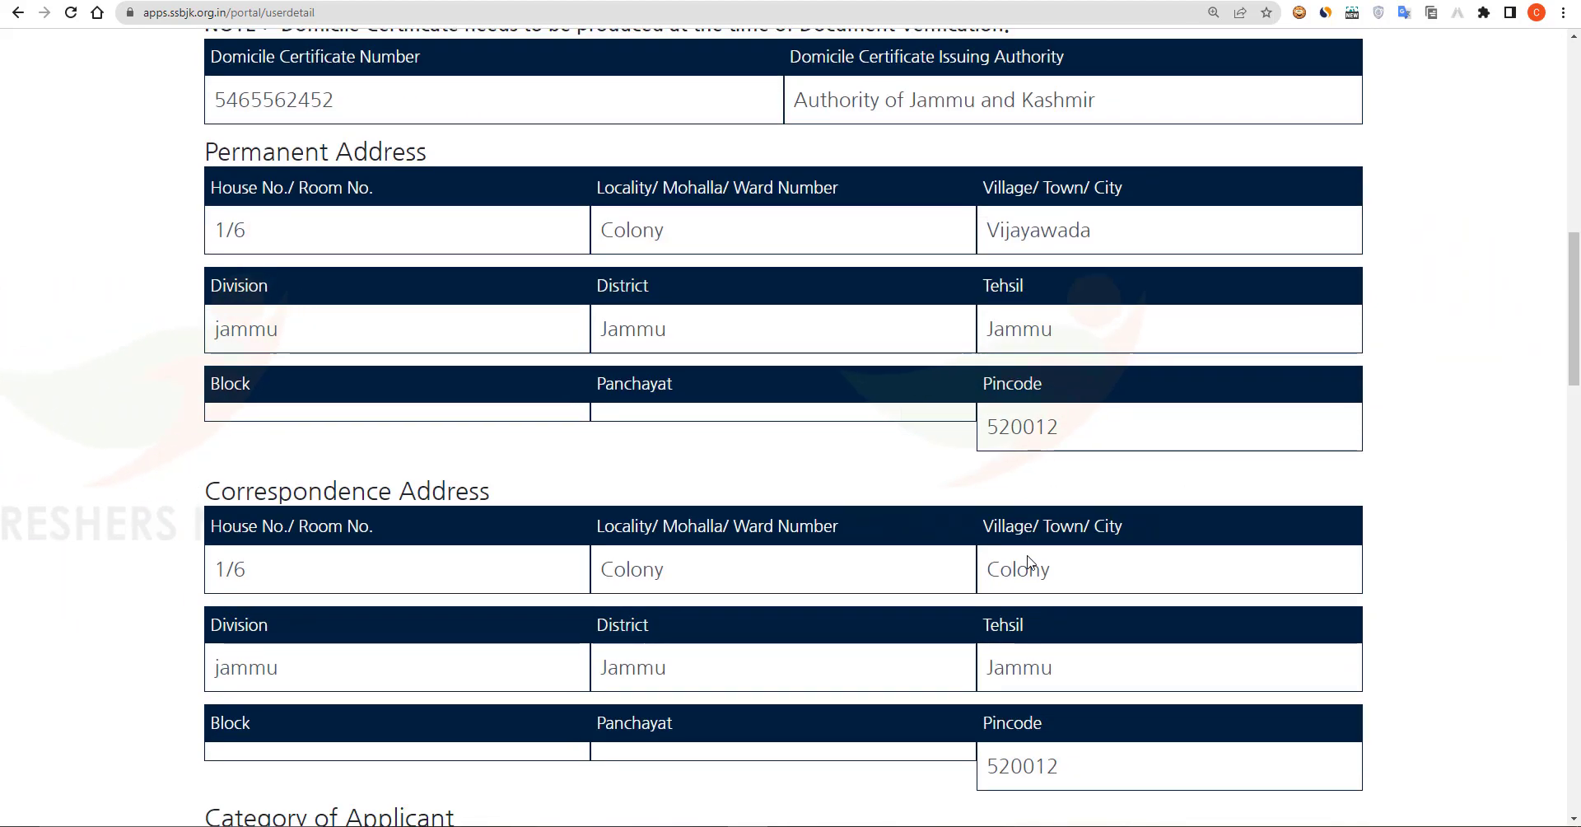
pyautogui.scroll(-17, 1028, 563)
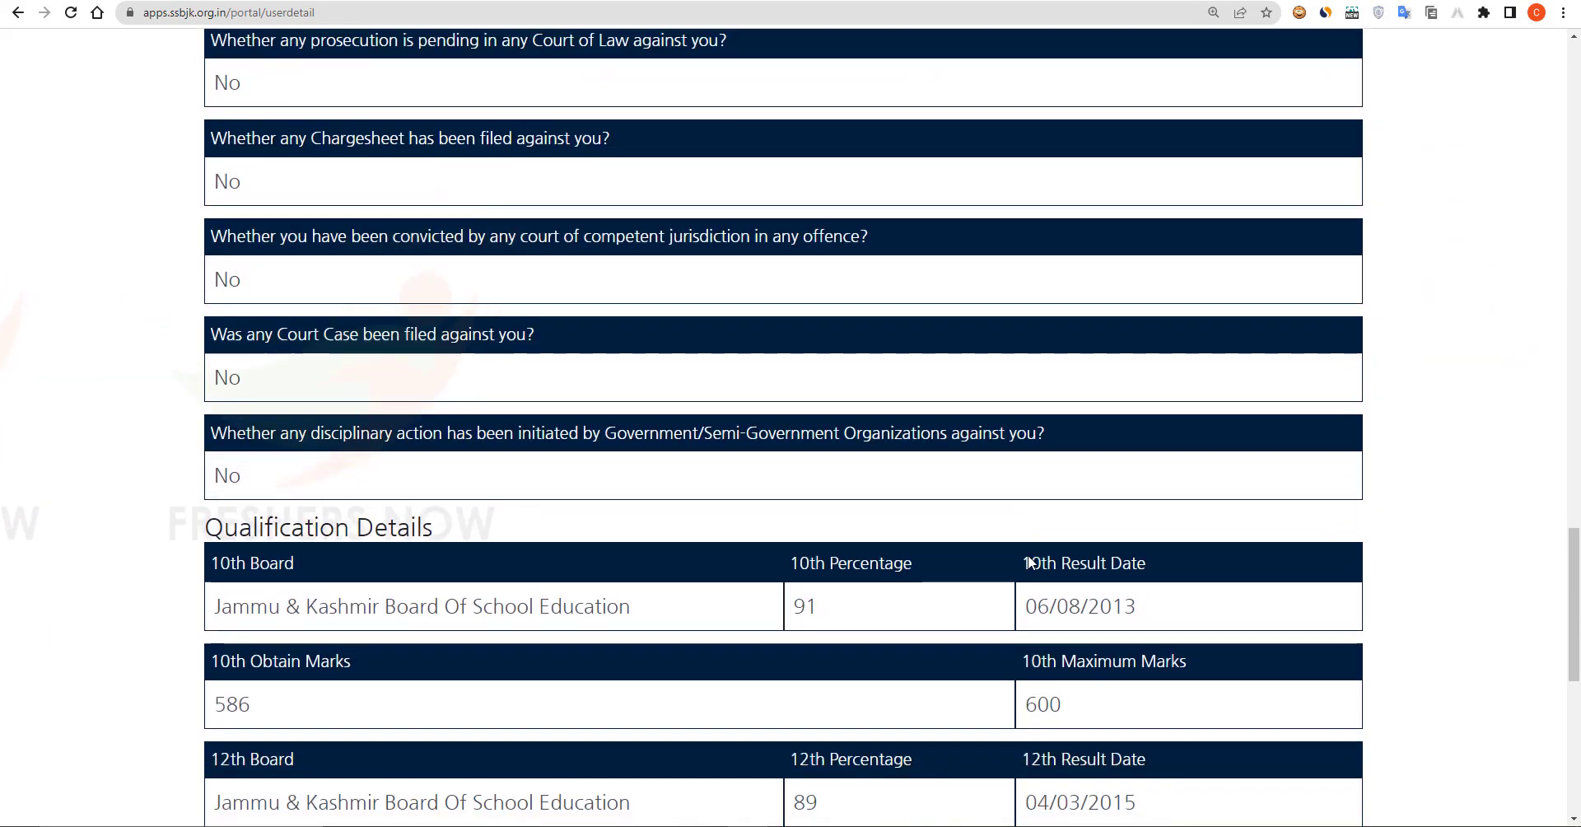
pyautogui.scroll(-8, 1029, 563)
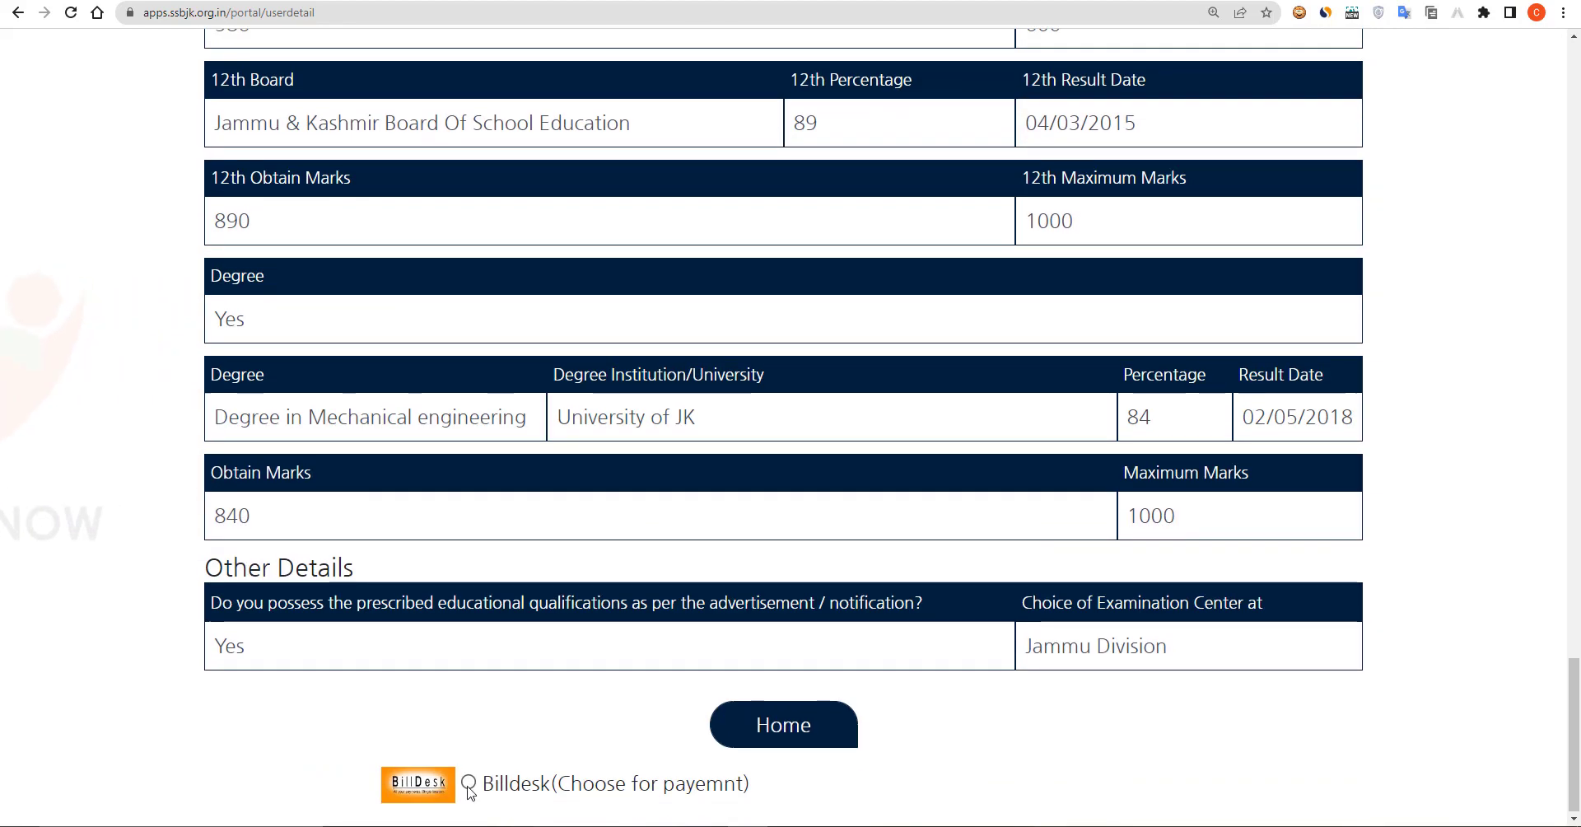
pyautogui.click(469, 783)
pyautogui.scroll(-1, 713, 745)
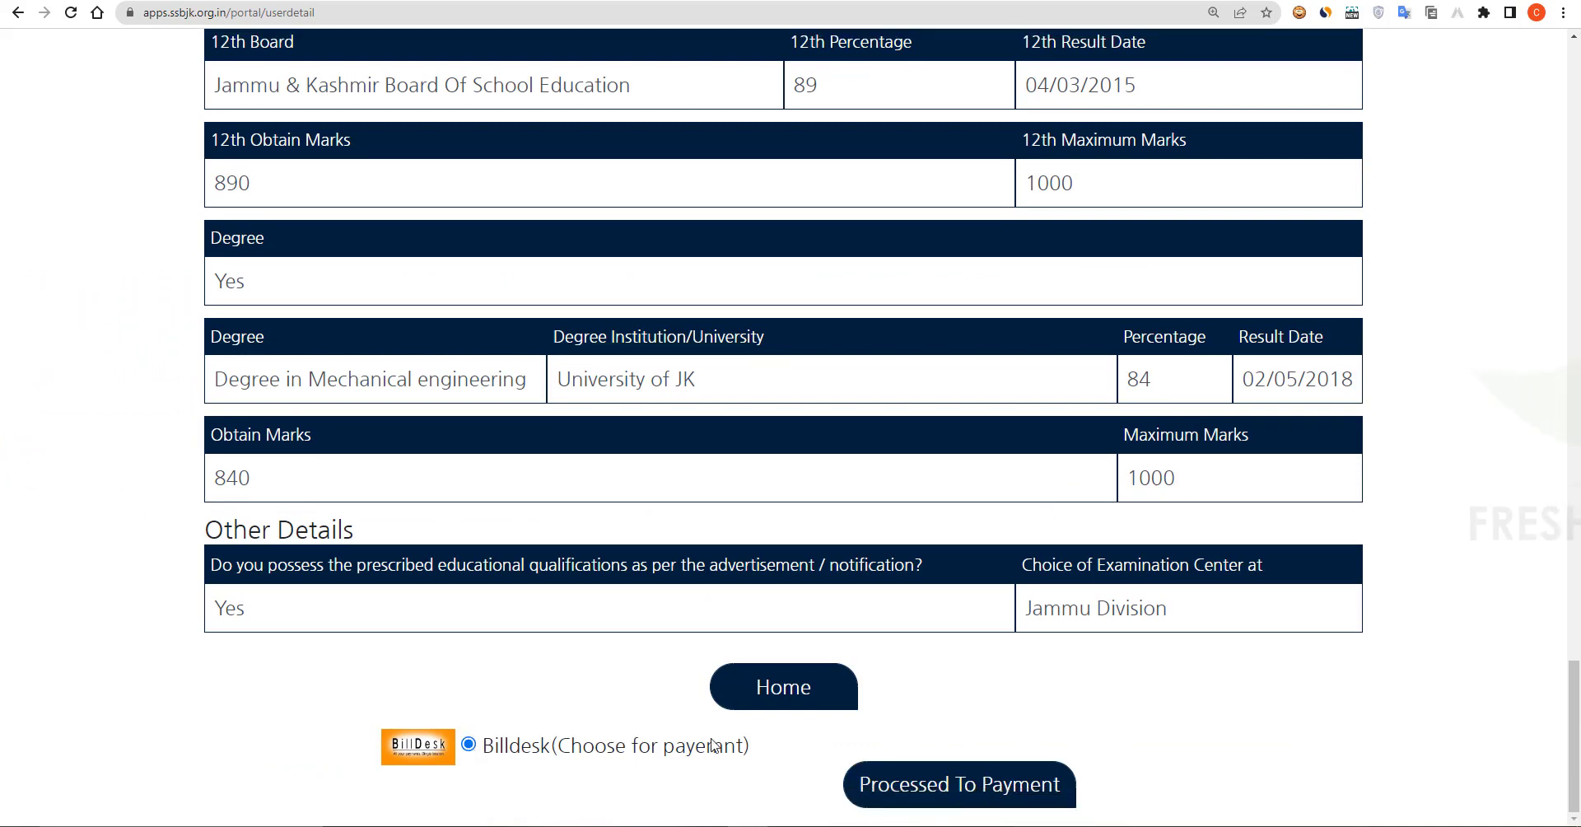
pyautogui.click(1002, 798)
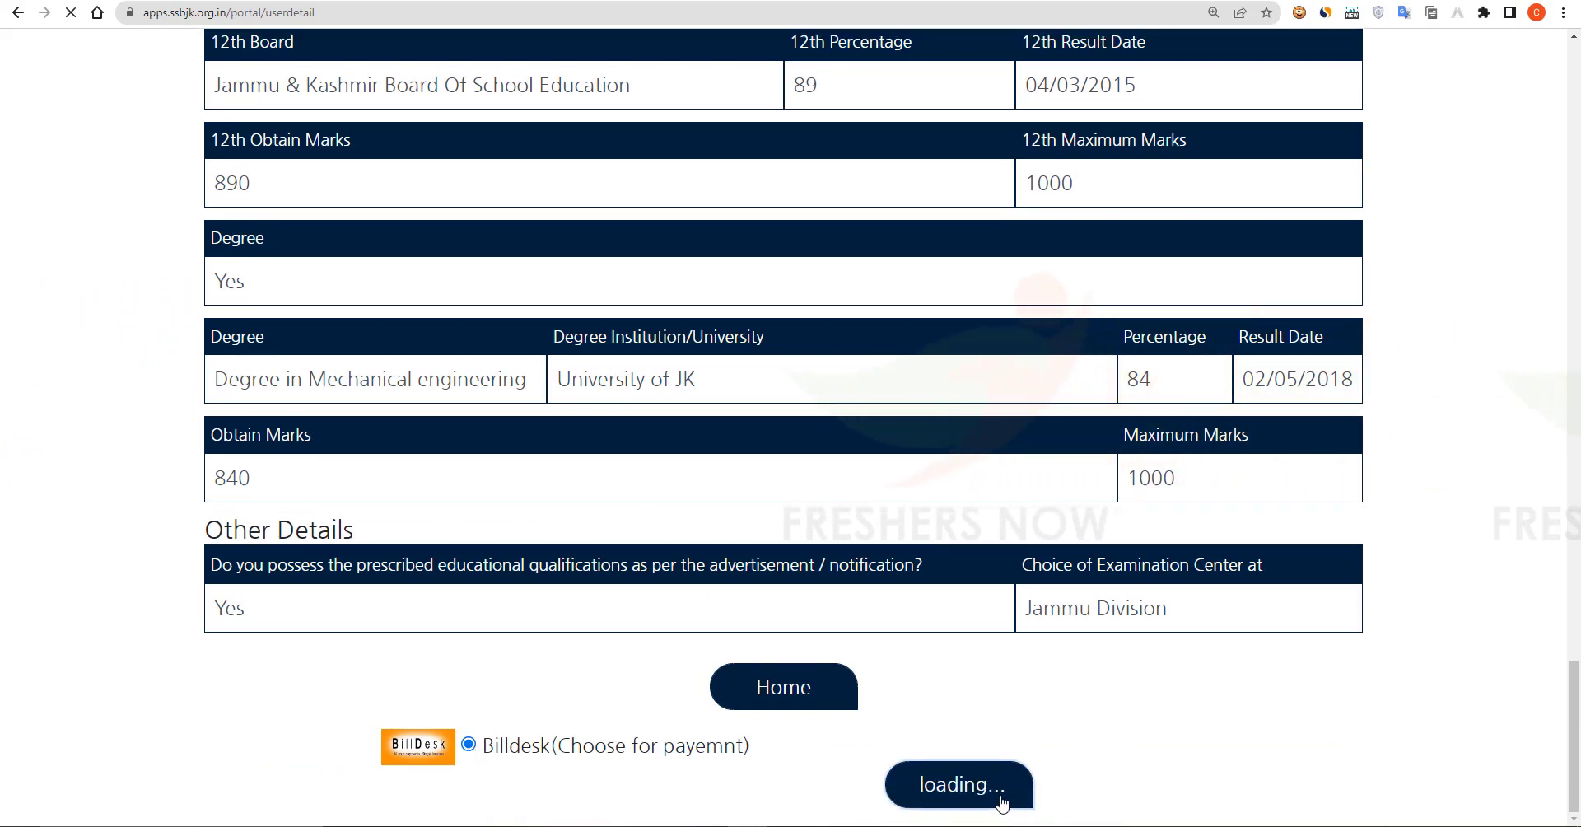